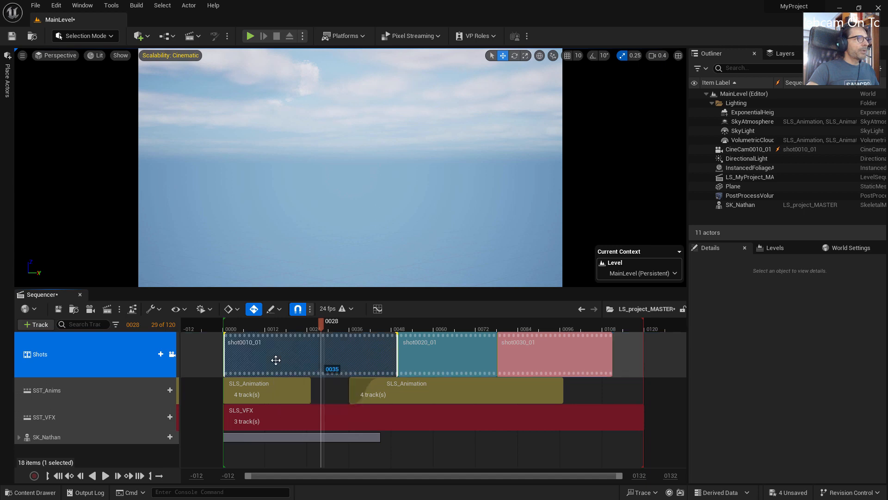
Open the shot0010_01 sequence from the Shots track and select the CameraComponent of CineCam0010_01.
{"action": "double_click", "coordinate": [267, 363]}
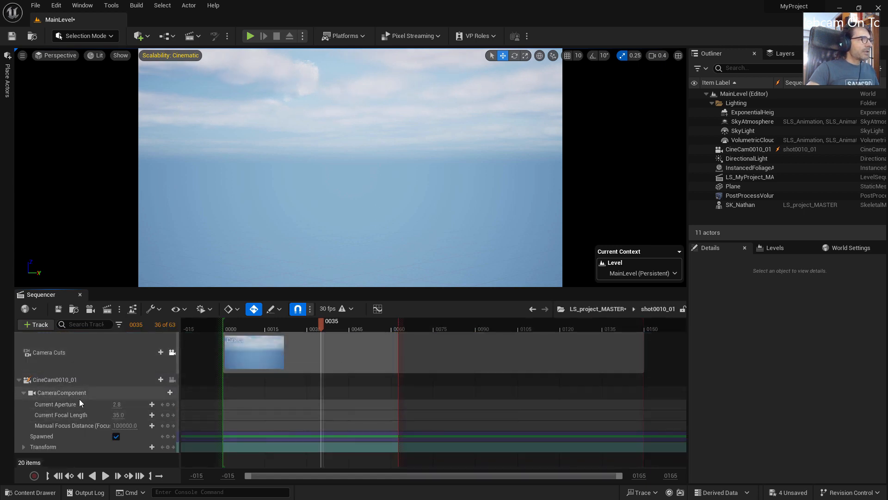
{"action": "left_click", "coordinate": [49, 378]}
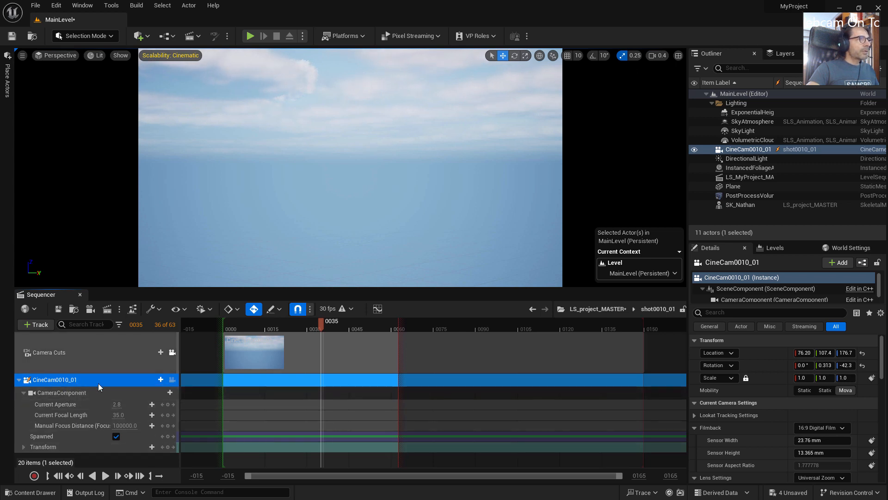
{"action": "left_click", "coordinate": [23, 393]}
{"action": "left_click", "coordinate": [23, 392]}
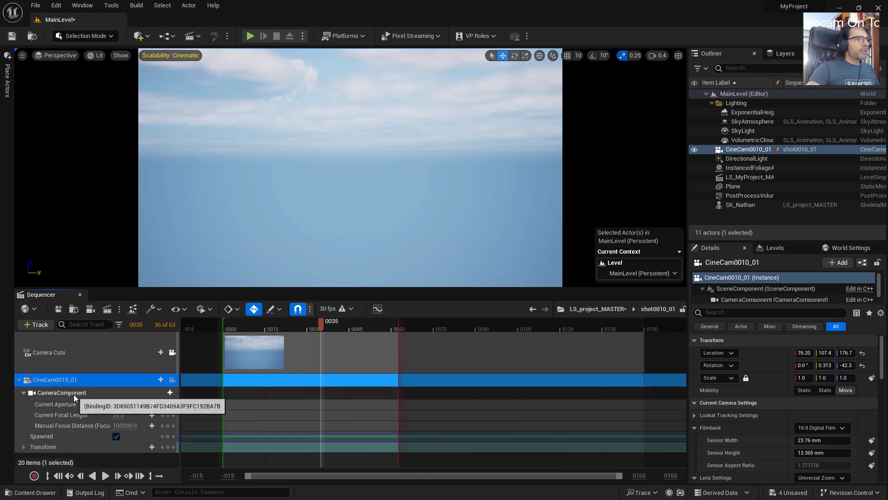
{"action": "left_click", "coordinate": [74, 394]}
{"action": "left_click", "coordinate": [23, 393]}
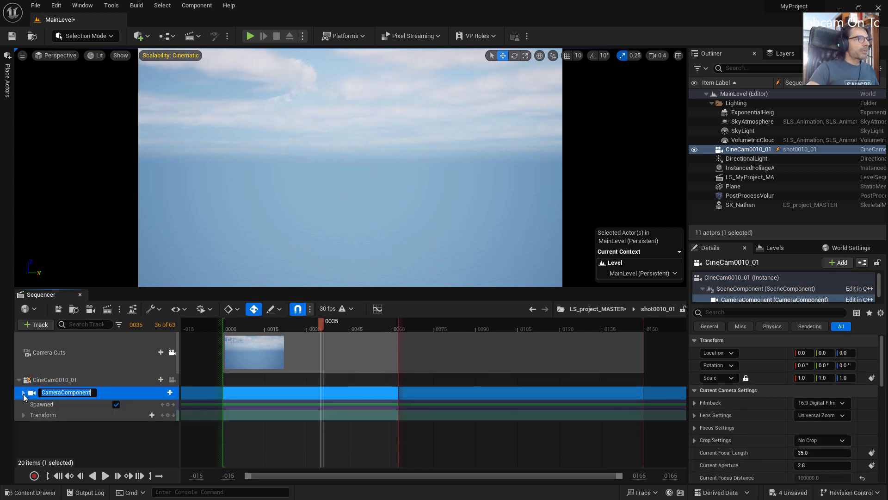
{"action": "left_click", "coordinate": [24, 393]}
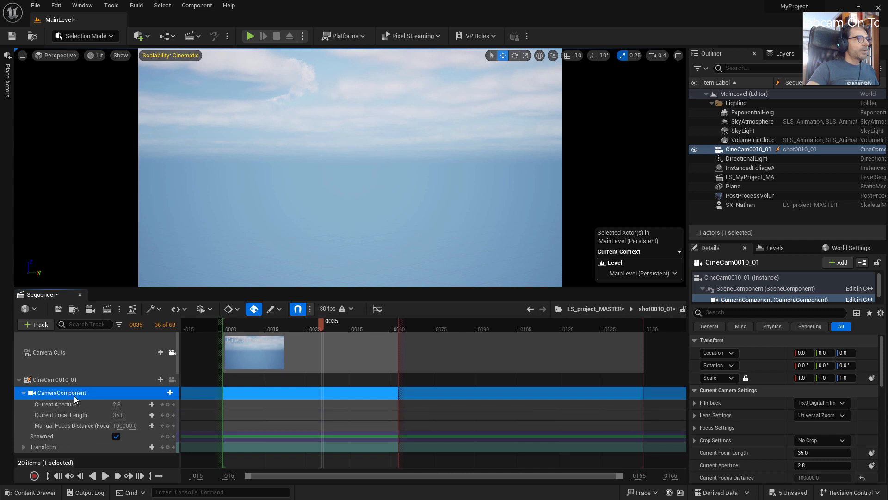
Examine the CameraComponent's aperture, focal length and manual focus distance tracks.
{"action": "left_click", "coordinate": [62, 404]}
{"action": "left_click", "coordinate": [66, 413]}
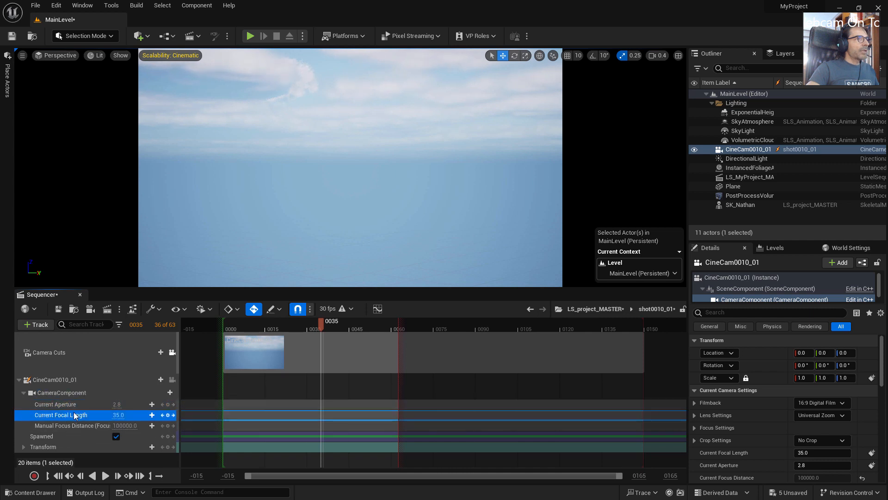
{"action": "left_click", "coordinate": [65, 424]}
{"action": "left_click", "coordinate": [68, 411]}
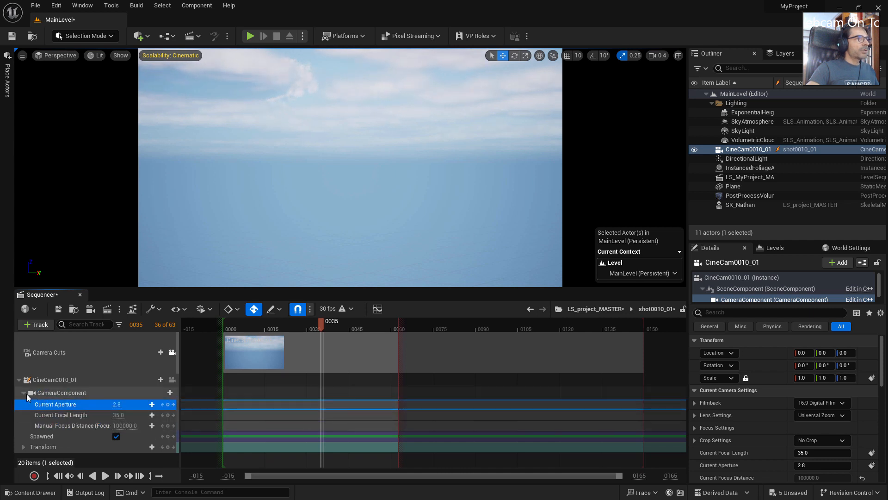
{"action": "left_click", "coordinate": [23, 392]}
Examine the Location, Rotation and Scale channels of the camera's Transform track.
{"action": "left_click", "coordinate": [47, 414]}
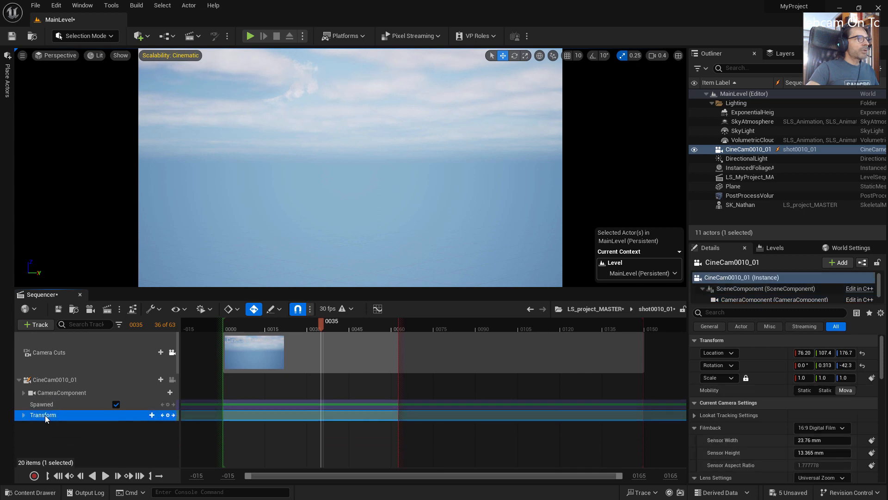
{"action": "left_click", "coordinate": [23, 415]}
{"action": "left_click", "coordinate": [52, 424]}
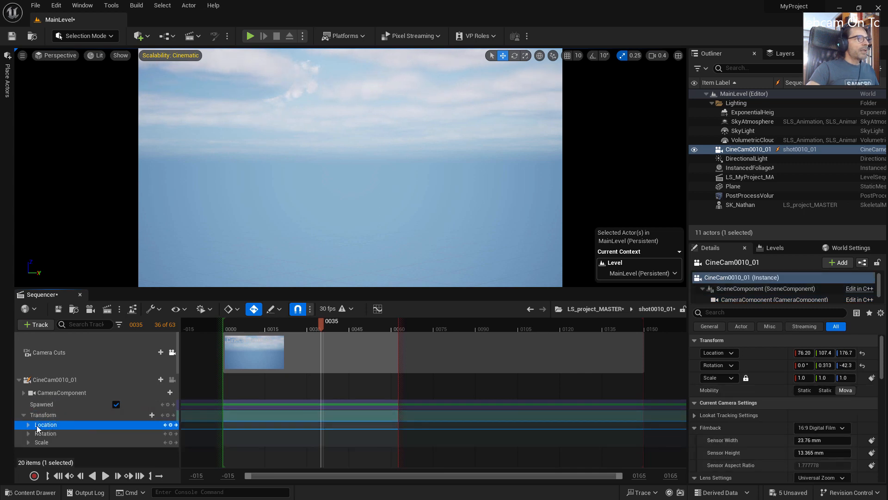
{"action": "left_click", "coordinate": [28, 425]}
{"action": "scroll", "coordinate": [51, 421], "scroll_direction": "down", "scroll_amount": 1}
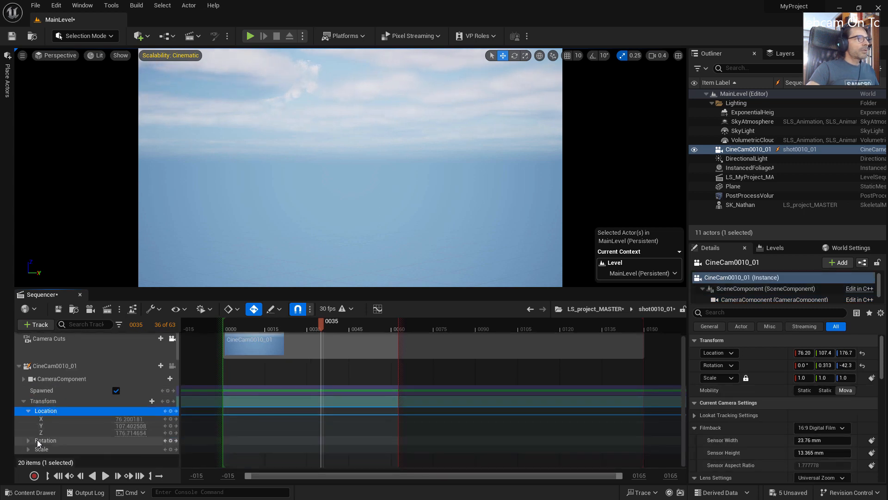
{"action": "left_click", "coordinate": [28, 440]}
{"action": "scroll", "coordinate": [51, 433], "scroll_direction": "down", "scroll_amount": 1}
{"action": "left_click", "coordinate": [28, 449]}
{"action": "scroll", "coordinate": [41, 436], "scroll_direction": "down", "scroll_amount": 1}
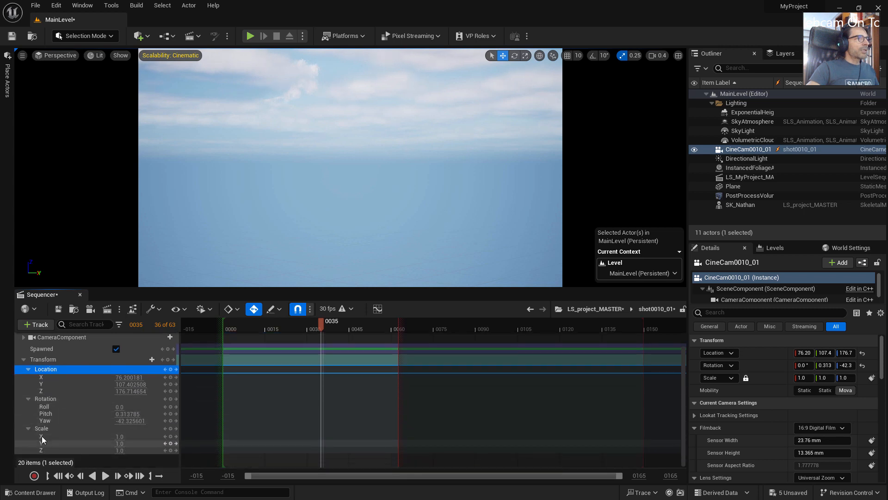
{"action": "left_click", "coordinate": [28, 429]}
{"action": "left_click", "coordinate": [28, 419]}
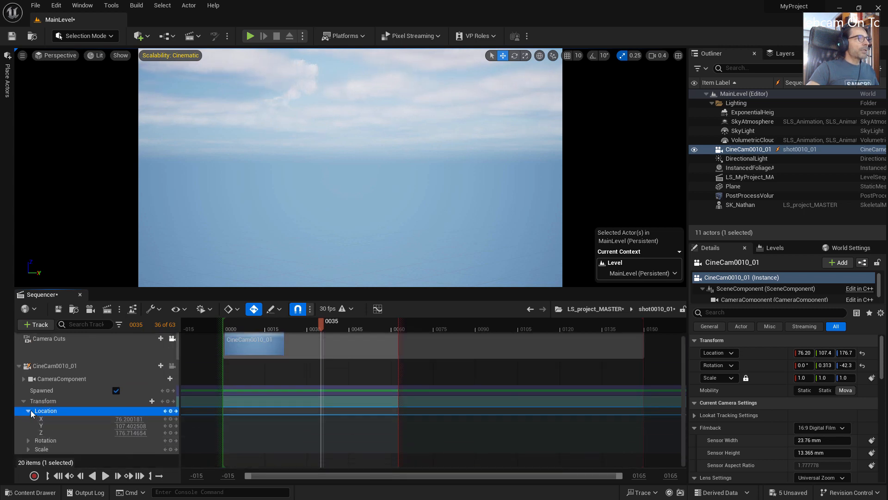
{"action": "left_click", "coordinate": [28, 411]}
{"action": "left_click", "coordinate": [28, 425]}
{"action": "scroll", "coordinate": [52, 423], "scroll_direction": "down", "scroll_amount": 1}
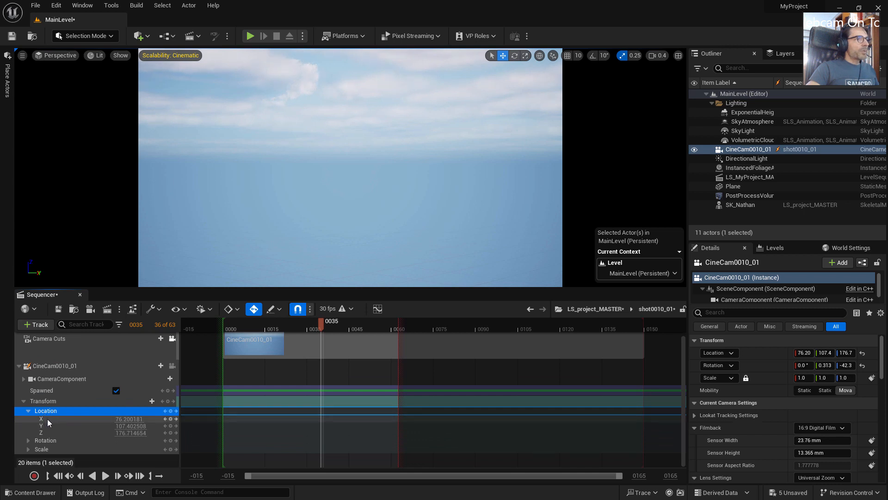
Key all Rotation channels of the camera's Transform track at frame 35.
{"action": "left_click", "coordinate": [28, 441]}
{"action": "scroll", "coordinate": [48, 429], "scroll_direction": "down", "scroll_amount": 1}
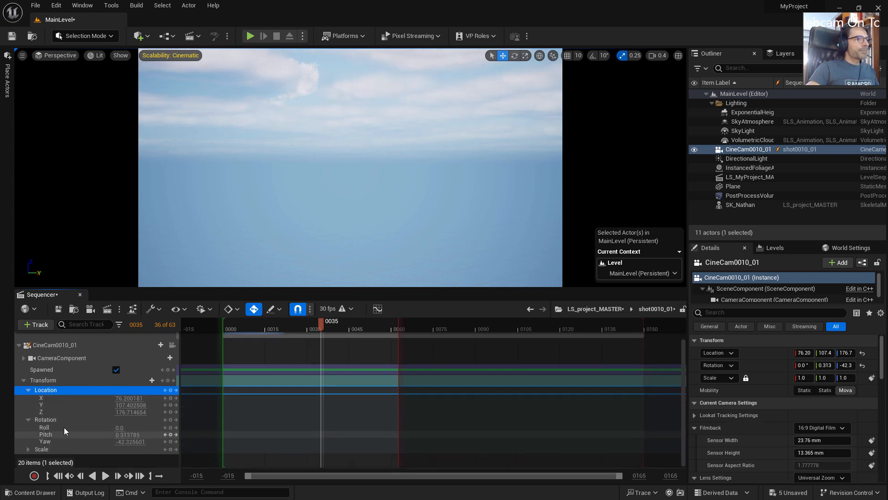
{"action": "left_click", "coordinate": [48, 420]}
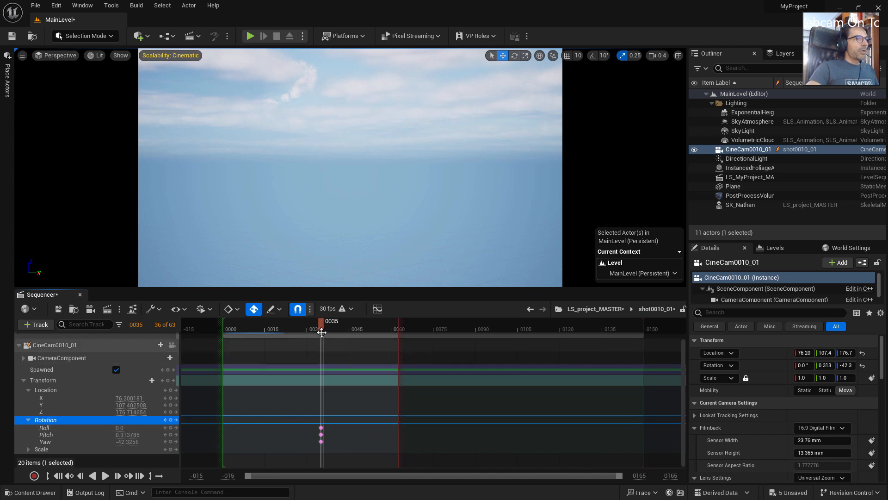
Key only the Roll channel of the camera's Rotation at frame 15.
{"action": "left_click_drag", "start_coordinate": [322, 327], "coordinate": [265, 336]}
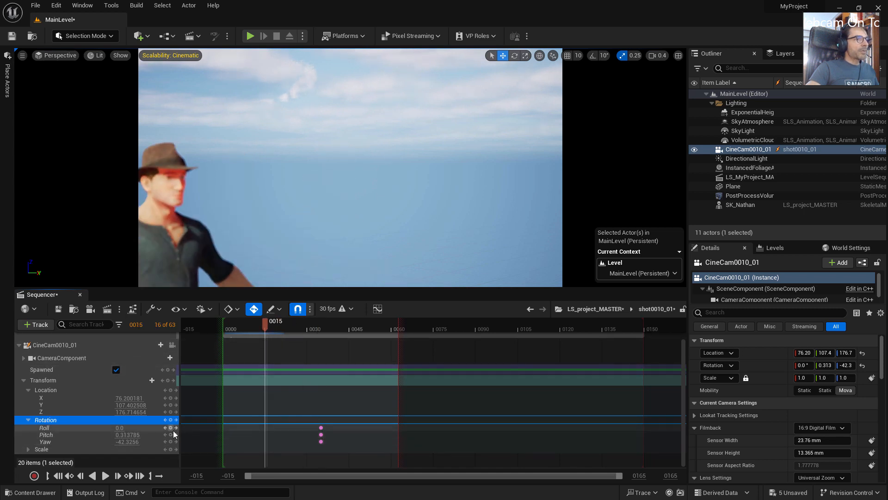
{"action": "left_click", "coordinate": [171, 428]}
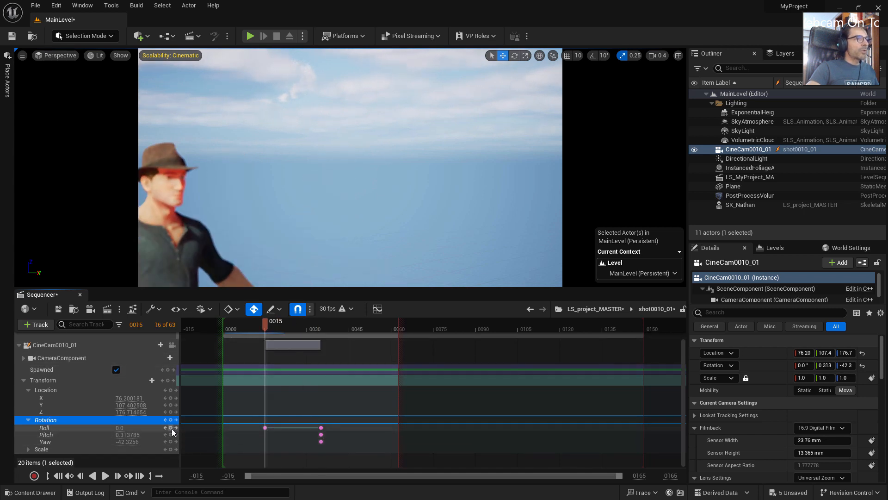
{"action": "left_click", "coordinate": [57, 428]}
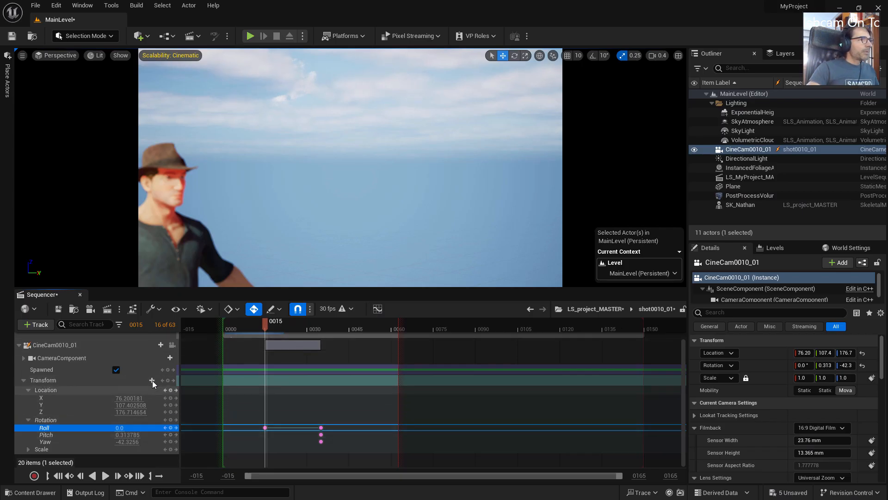
Add an Additive section to the camera's Transform track and make it span frames 0 to 150.
{"action": "left_click", "coordinate": [28, 390]}
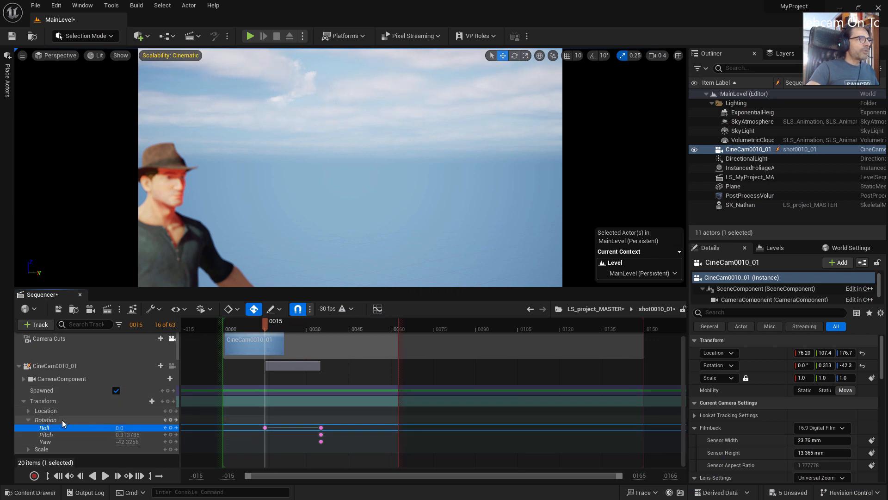
{"action": "left_click", "coordinate": [28, 419]}
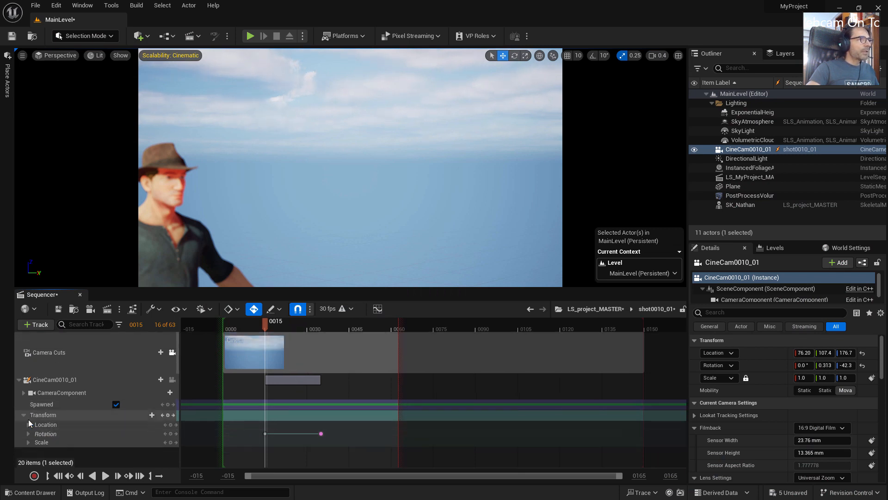
{"action": "left_click", "coordinate": [53, 415]}
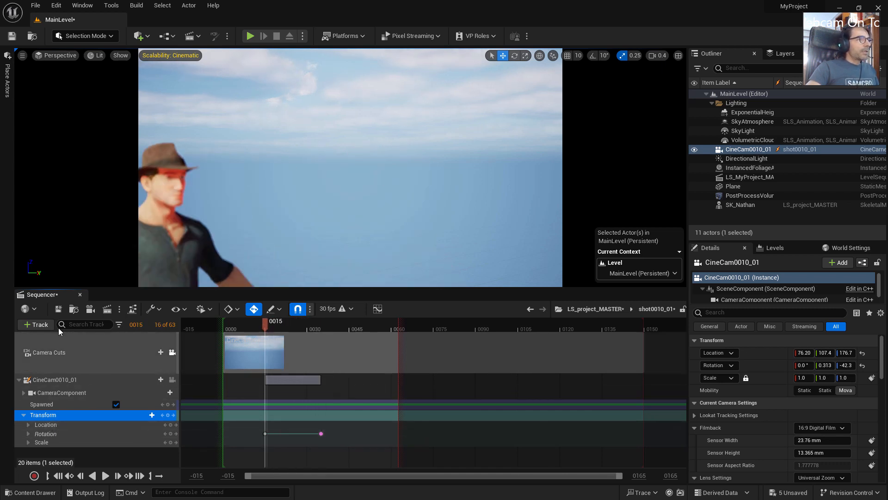
{"action": "left_click", "coordinate": [152, 415]}
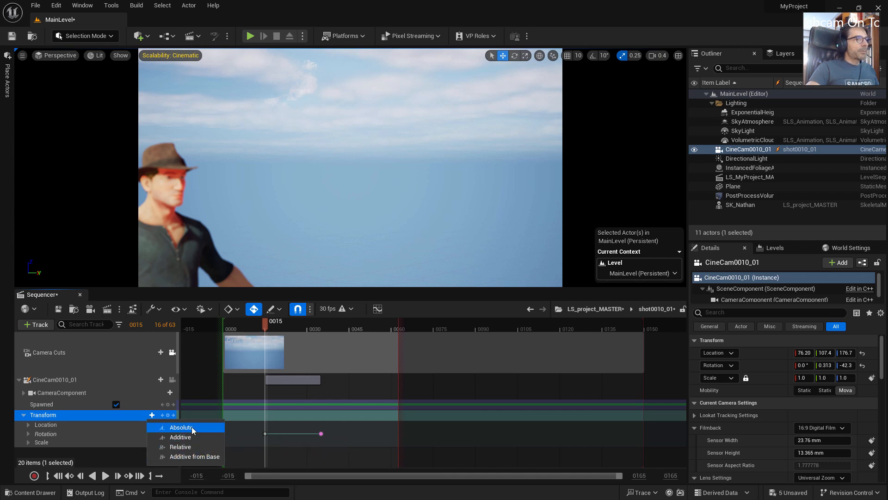
{"action": "left_click", "coordinate": [185, 438]}
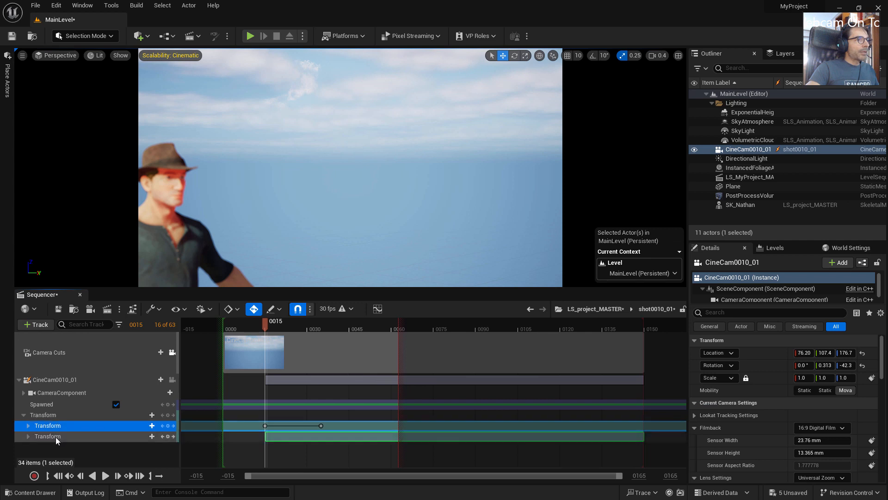
{"action": "left_click_drag", "start_coordinate": [276, 437], "coordinate": [235, 437]}
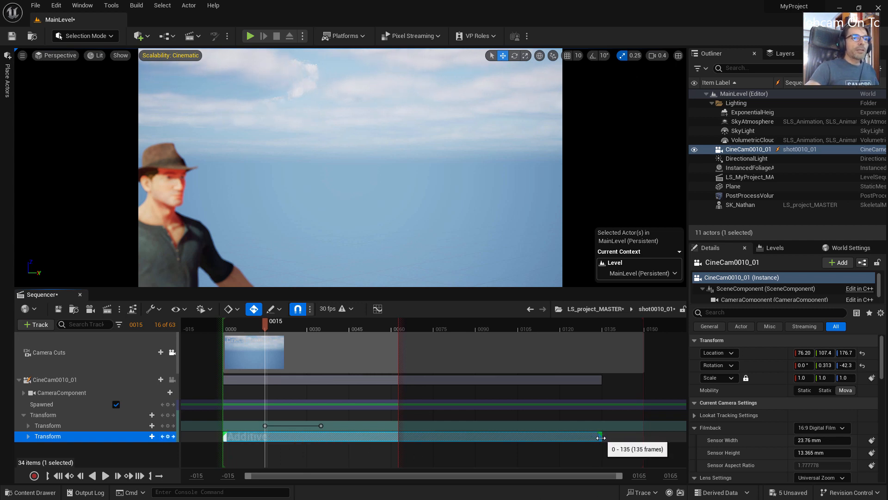
{"action": "left_click_drag", "start_coordinate": [601, 438], "coordinate": [634, 447]}
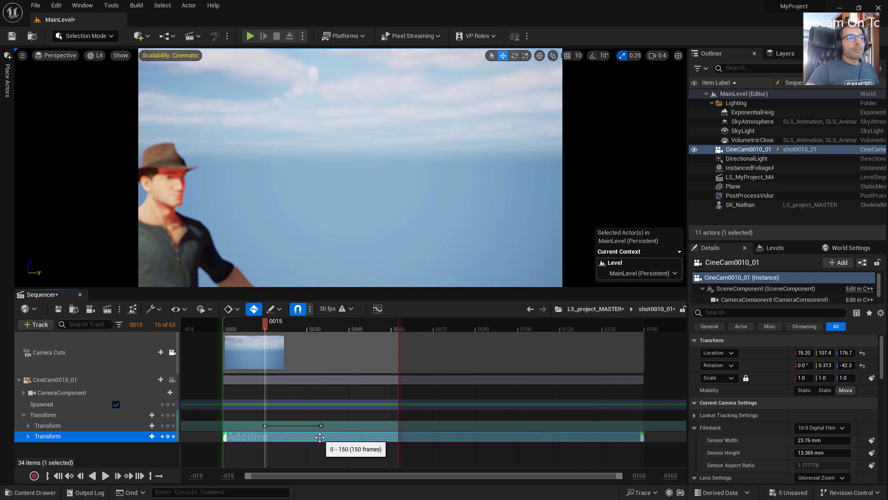
Move the playhead to frame 25 and delete the Additive section from the Transform track.
{"action": "left_click_drag", "start_coordinate": [265, 328], "coordinate": [294, 345]}
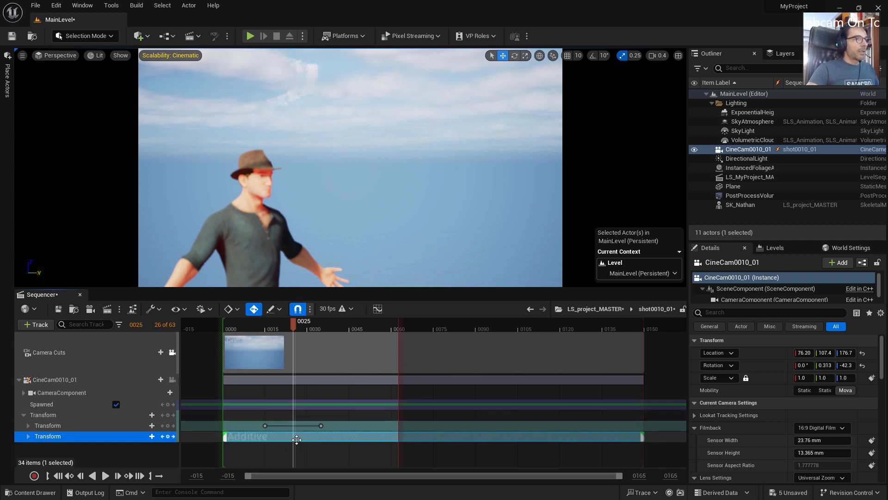
{"action": "key", "text": "Delete"}
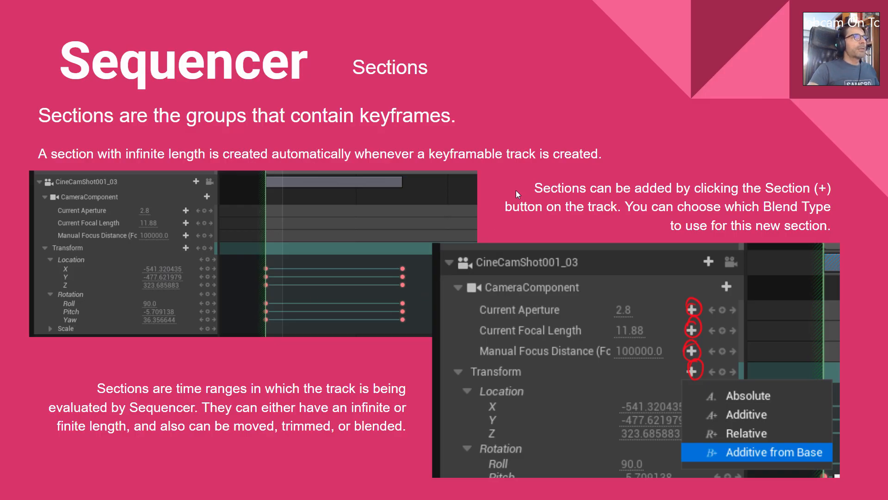
{"action": "key", "text": "Right"}
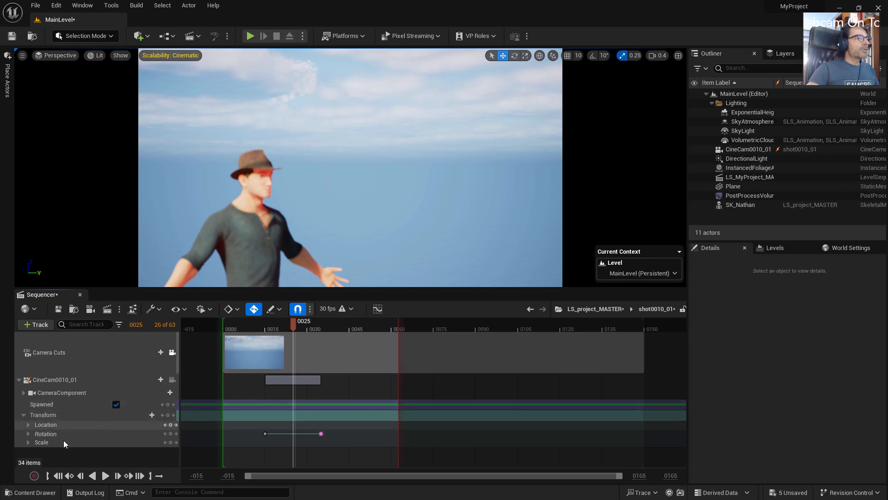
Key the camera's whole Transform track at frame 25 and expand its Scale, Rotation and Location channels.
{"action": "left_click", "coordinate": [168, 415]}
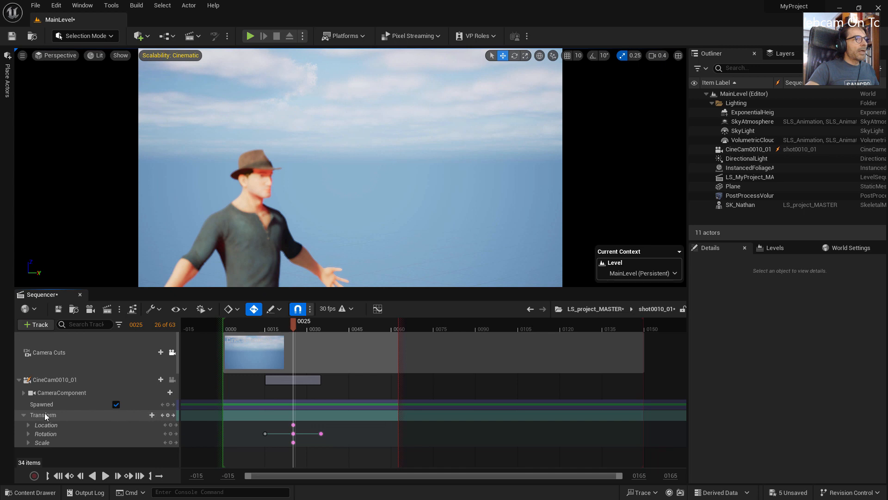
{"action": "left_click", "coordinate": [135, 415]}
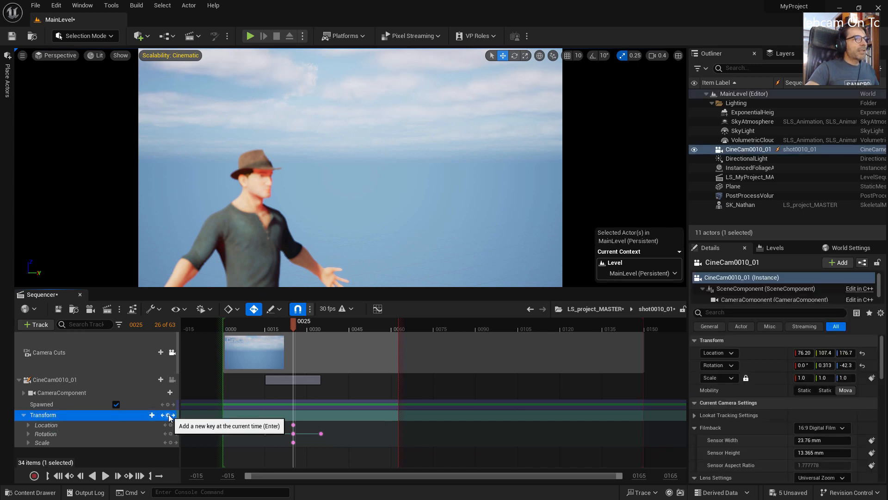
{"action": "left_click", "coordinate": [28, 442]}
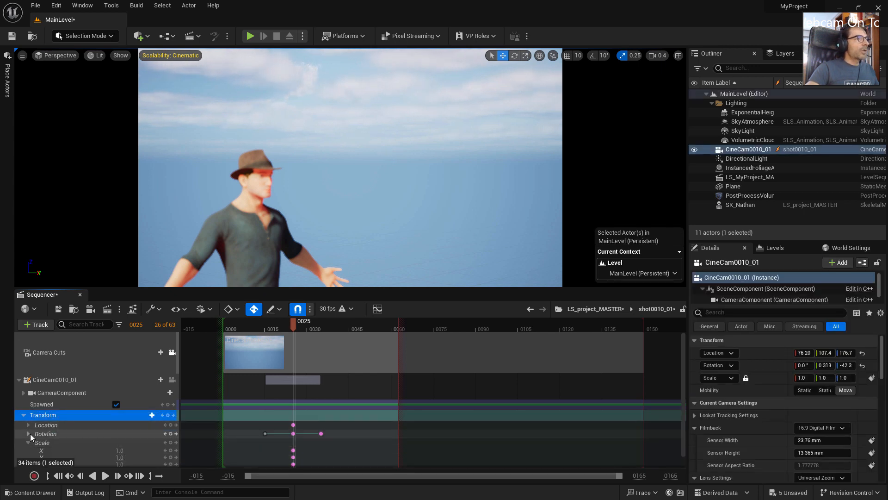
{"action": "left_click", "coordinate": [29, 433]}
{"action": "left_click", "coordinate": [29, 425]}
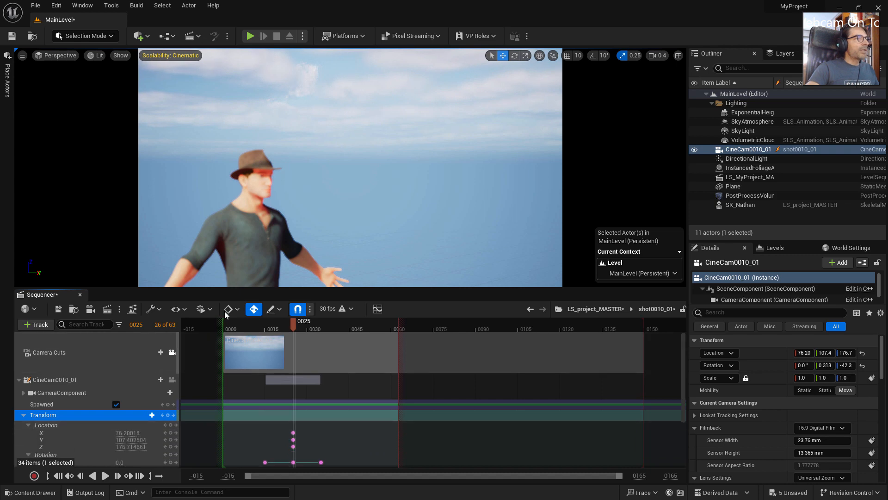
Enlarge the Sequencer area and key all Transform channels of the camera at frame 43.
{"action": "left_click_drag", "start_coordinate": [223, 291], "coordinate": [224, 150]}
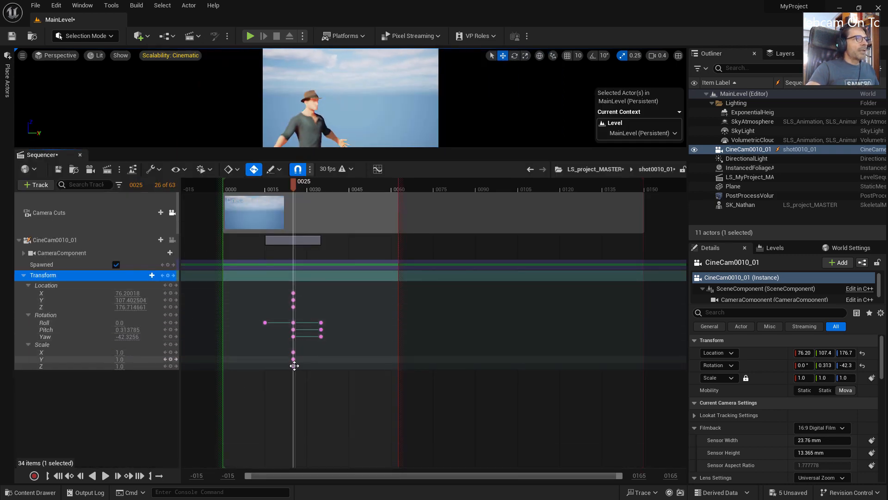
{"action": "left_click_drag", "start_coordinate": [293, 184], "coordinate": [343, 184]}
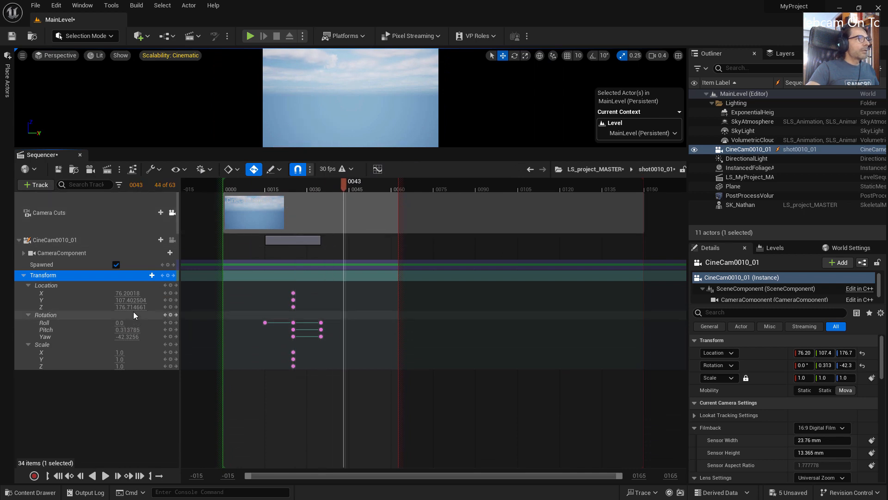
{"action": "left_click", "coordinate": [168, 277]}
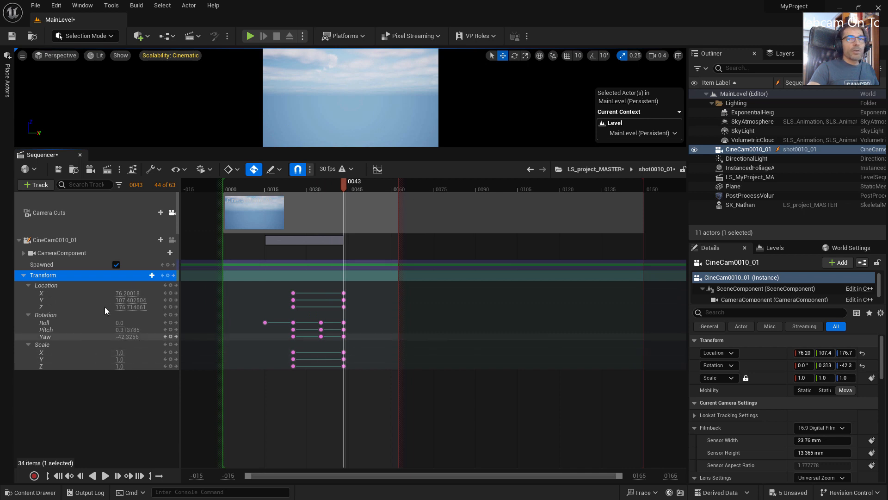
Deselect the camera's Transform track and move its last set of Location, Rotation and Scale keys to frame 44.
{"action": "double_click", "coordinate": [47, 276]}
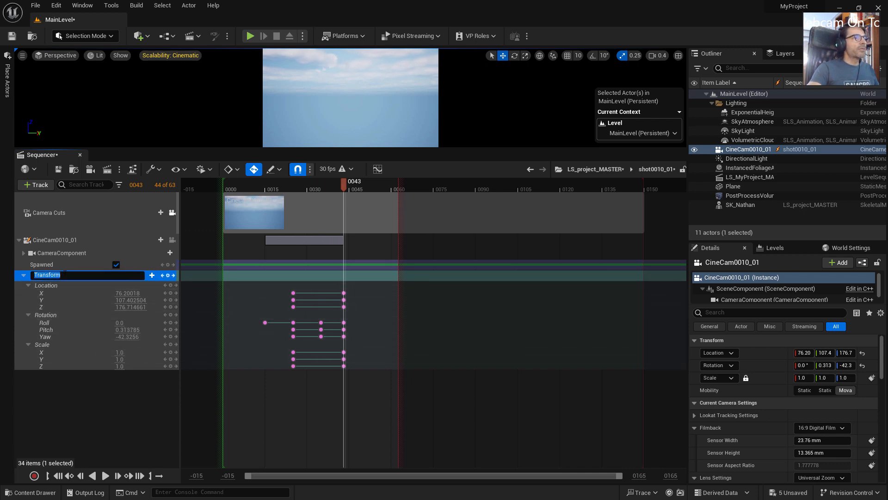
{"action": "left_click", "coordinate": [93, 407]}
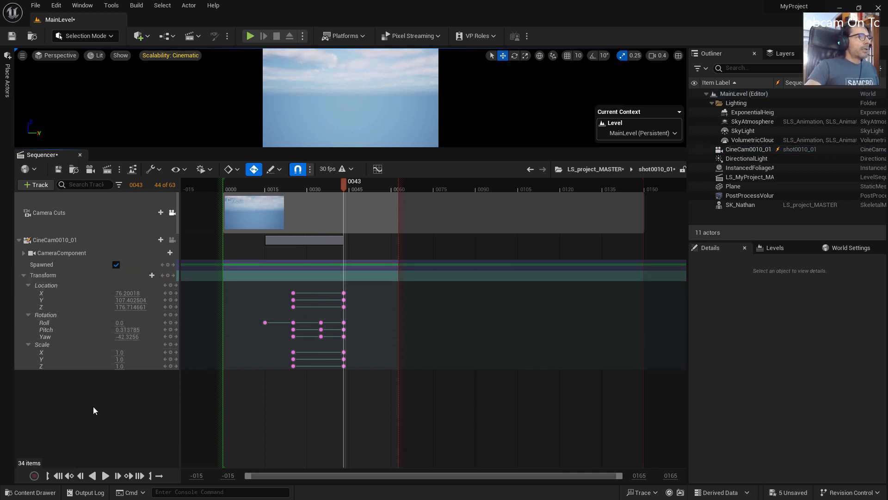
{"action": "left_click_drag", "start_coordinate": [344, 293], "coordinate": [383, 301]}
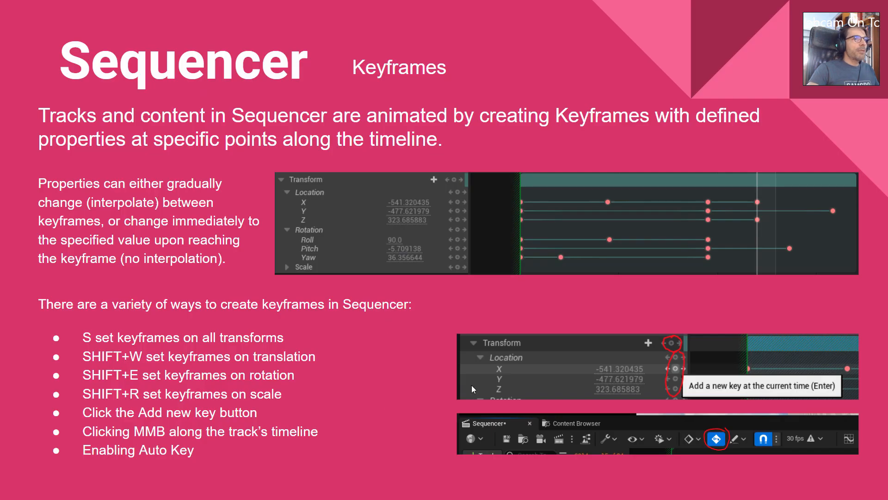
{"action": "key", "text": "Right"}
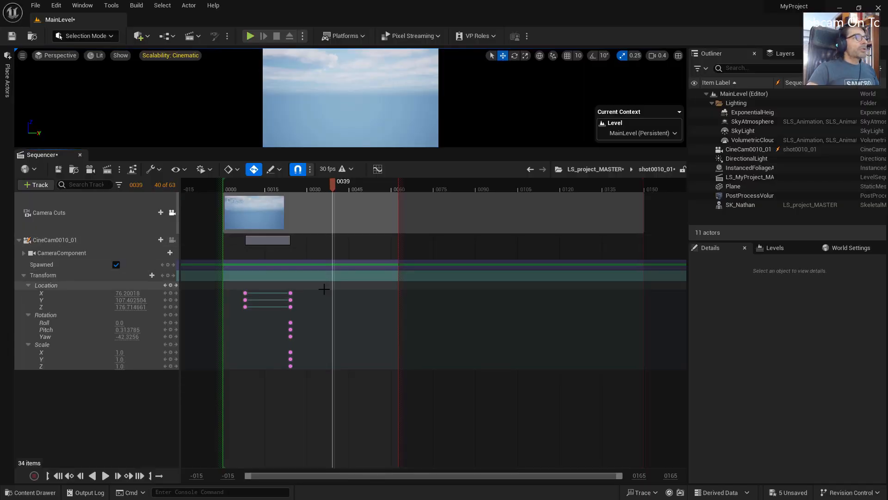
{"action": "left_click_drag", "start_coordinate": [300, 293], "coordinate": [346, 294]}
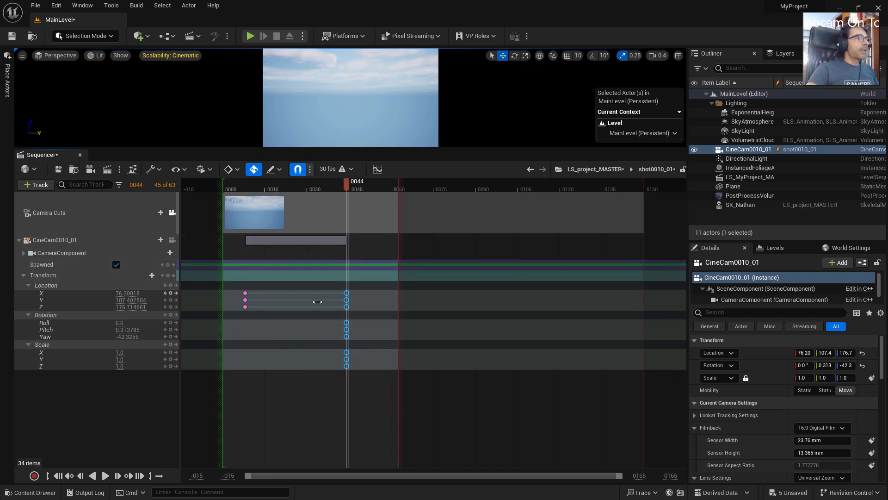
Return to the LS_project_MASTER sequence and expand the SK_Nathan tracks to show the Location keys.
{"action": "left_click", "coordinate": [596, 169]}
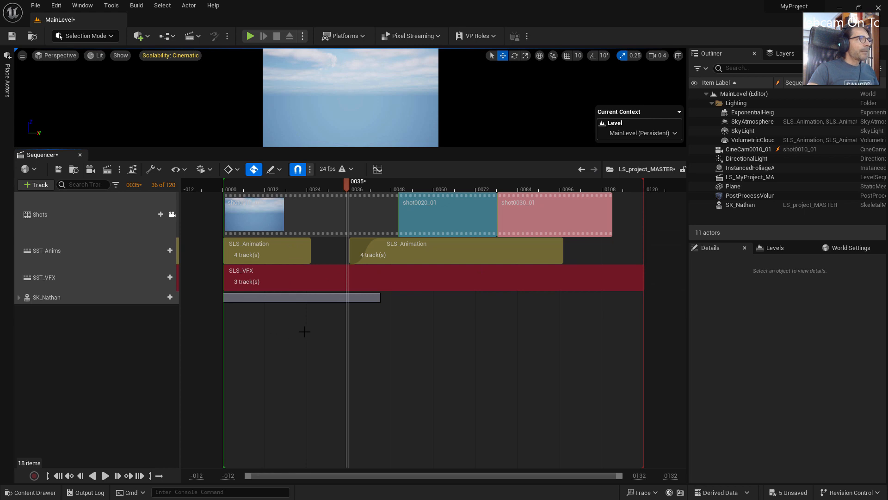
{"action": "left_click", "coordinate": [276, 298]}
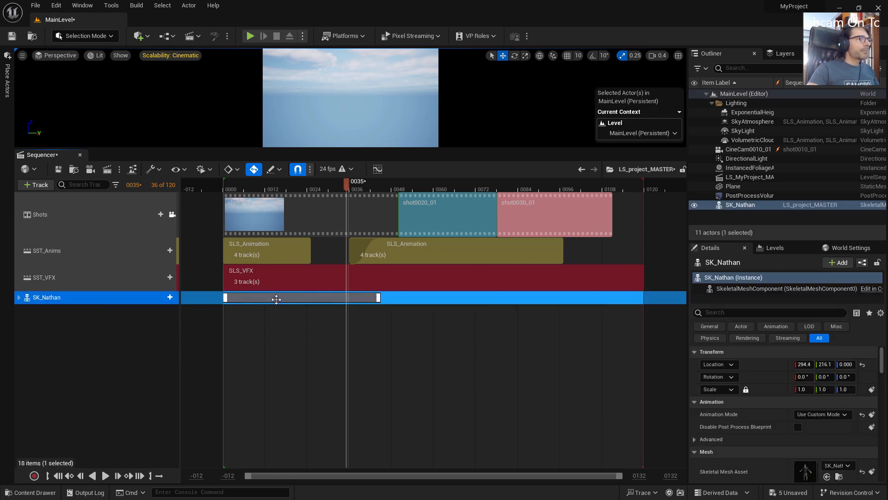
{"action": "left_click", "coordinate": [19, 297]}
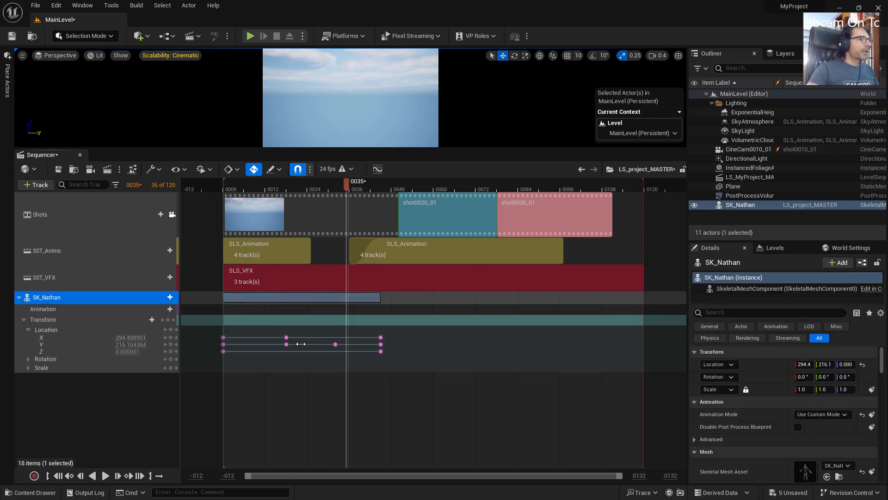
Move the playhead to frame 26 and unlock the enlarged viewport from the shots to frame SK_Nathan with its motion path.
{"action": "left_click", "coordinate": [315, 191]}
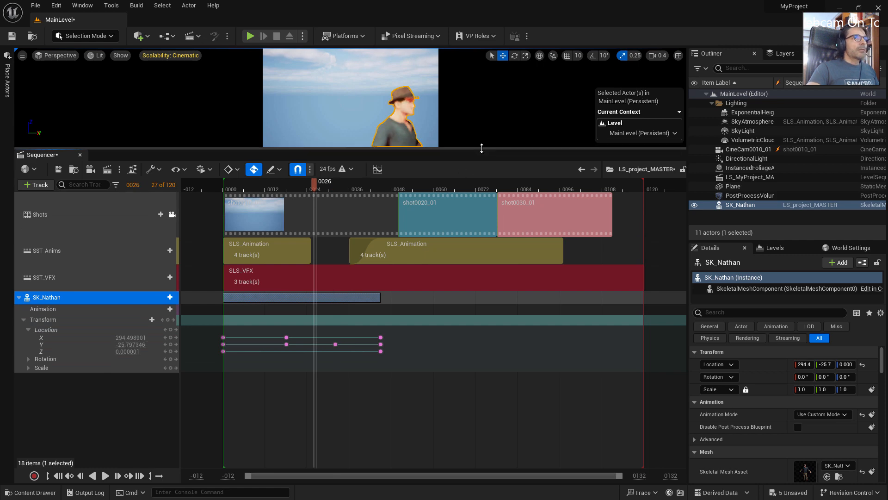
{"action": "left_click_drag", "start_coordinate": [482, 149], "coordinate": [477, 224]}
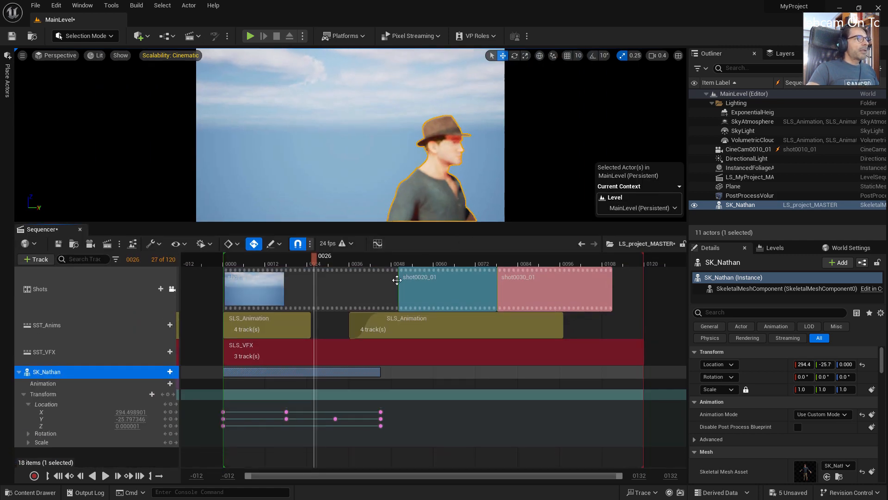
{"action": "left_click", "coordinate": [171, 289]}
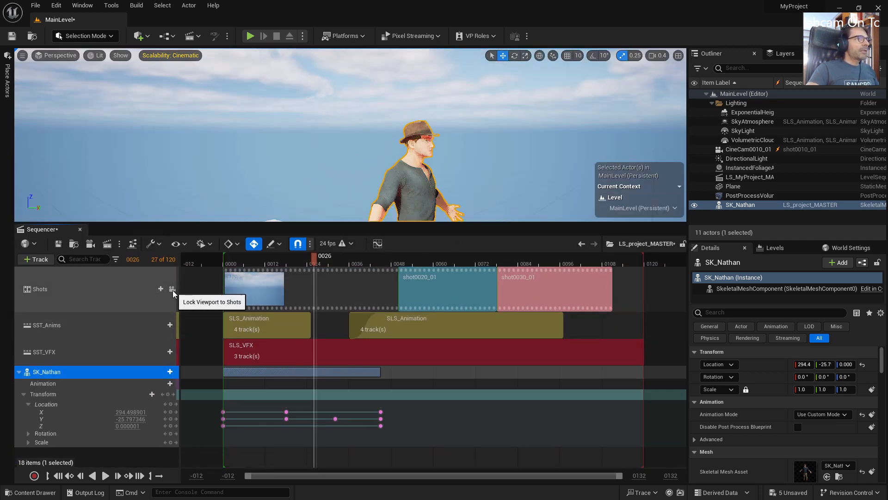
{"action": "right_click_drag", "start_coordinate": [446, 167], "coordinate": [458, 172]}
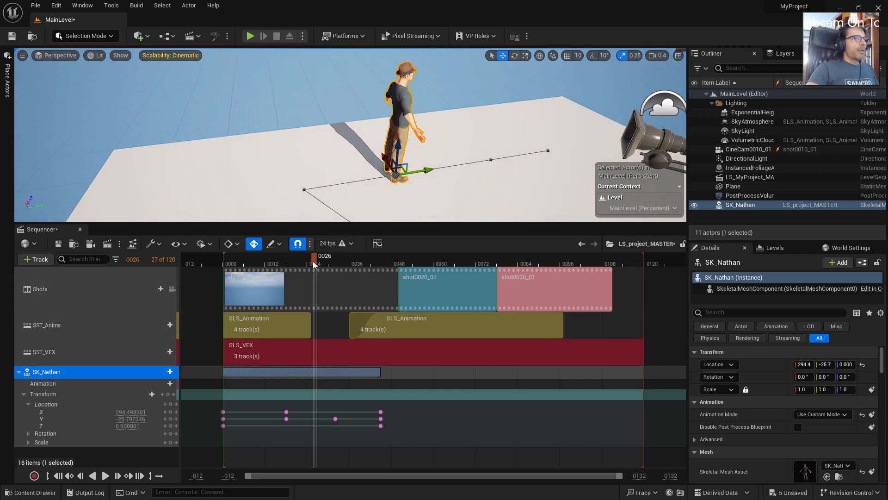
Scrub the timeline through frames 10, 18 and 24 to examine how SK_Nathan moves between its Location keys.
{"action": "left_click_drag", "start_coordinate": [315, 259], "coordinate": [259, 310]}
{"action": "key", "text": "Left"}
{"action": "key", "text": "Left"}
{"action": "key", "text": "Left"}
{"action": "key", "text": "Left"}
{"action": "key", "text": "Left"}
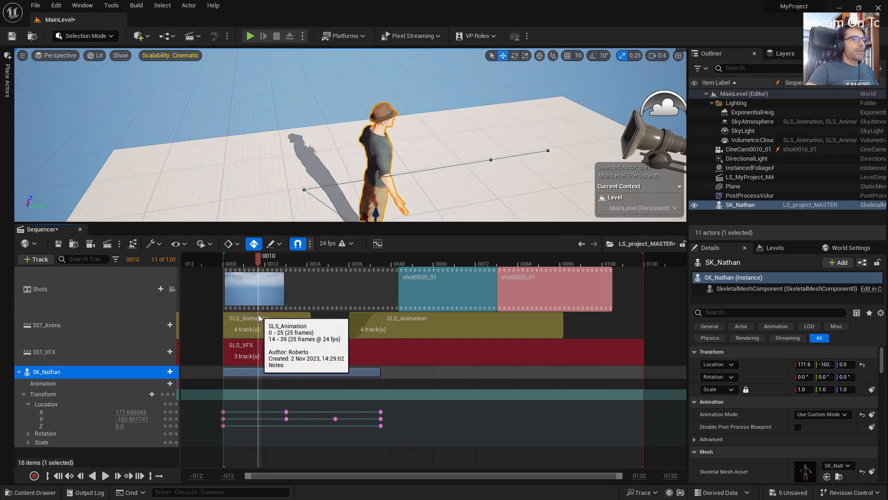
{"action": "left_click", "coordinate": [286, 262]}
{"action": "left_click", "coordinate": [300, 266]}
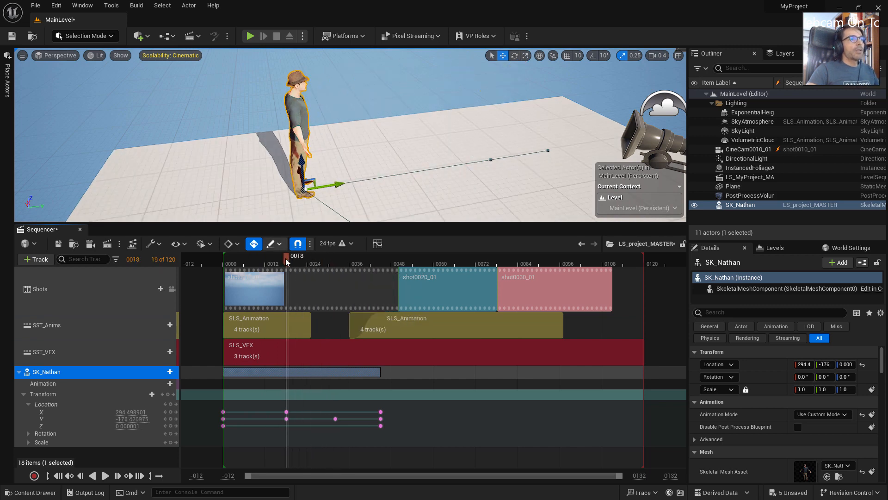
{"action": "mouse_move", "coordinate": [301, 261]}
{"action": "left_mouse_down"}
{"action": "mouse_move", "coordinate": [333, 265]}
{"action": "mouse_move", "coordinate": [289, 270]}
{"action": "left_mouse_up"}
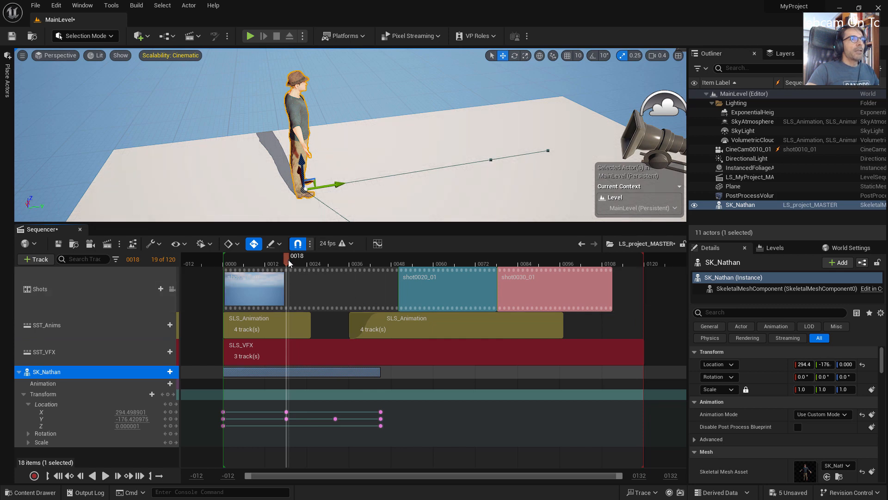
{"action": "left_click_drag", "start_coordinate": [293, 262], "coordinate": [309, 276]}
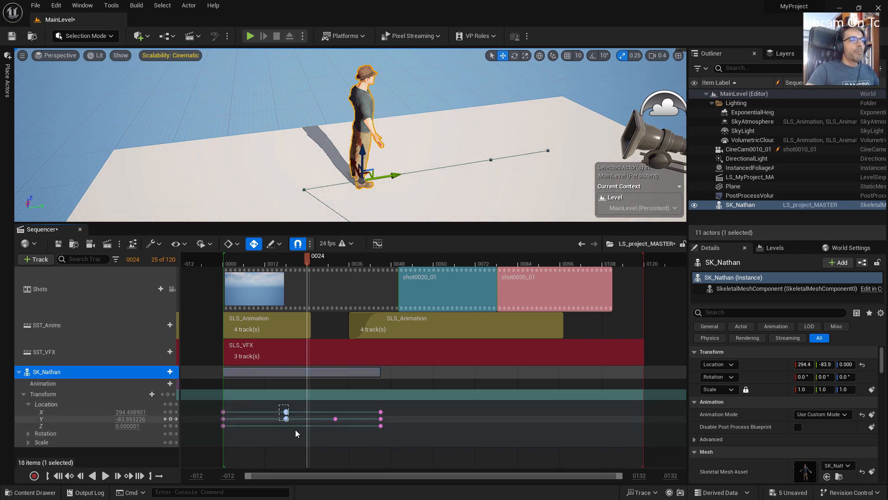
Select all of SK_Nathan's Location keys and try Cubic (Auto), Cubic (User) and Linear interpolation before setting them to Constant.
{"action": "left_click_drag", "start_coordinate": [279, 405], "coordinate": [215, 402]}
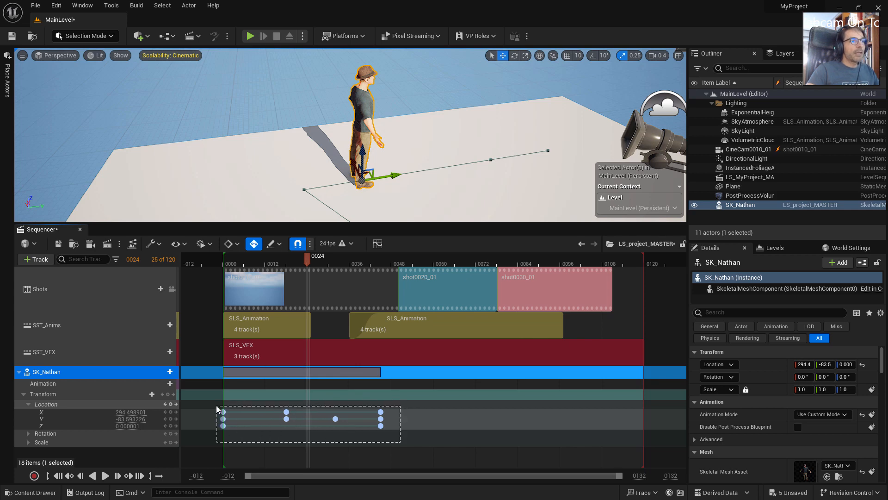
{"action": "left_click_drag", "start_coordinate": [235, 406], "coordinate": [233, 406]}
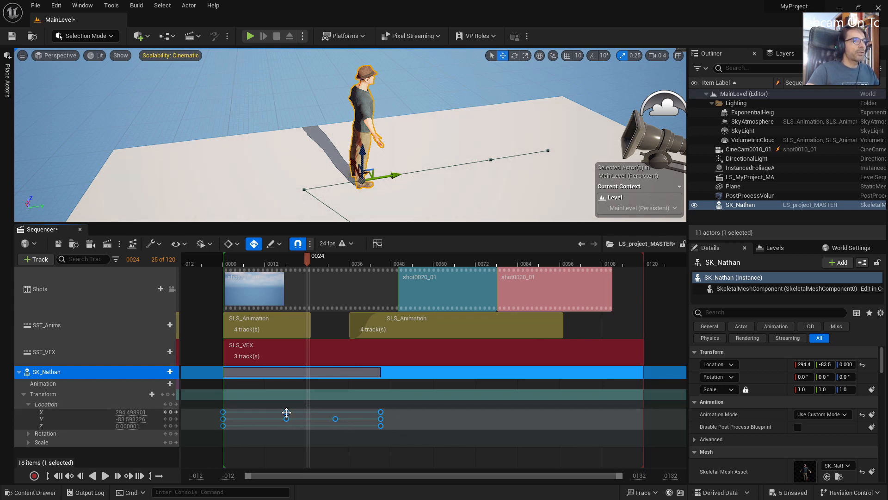
{"action": "right_click", "coordinate": [286, 411]}
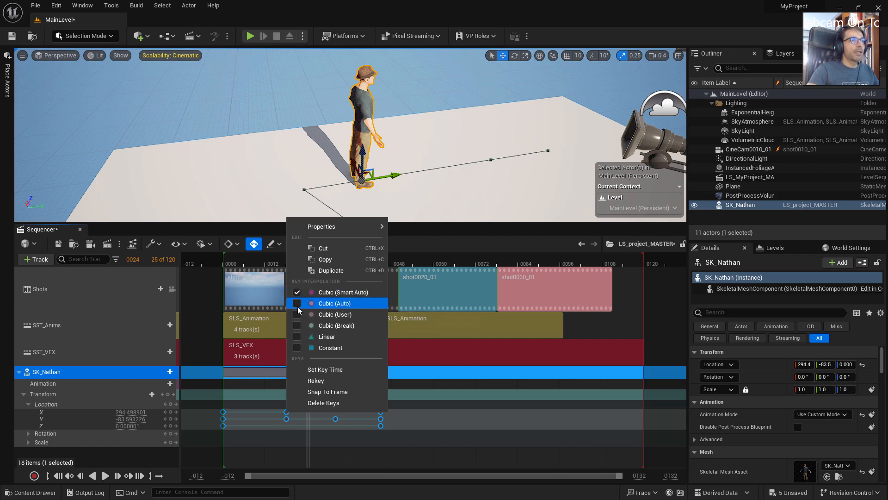
{"action": "left_click", "coordinate": [298, 304]}
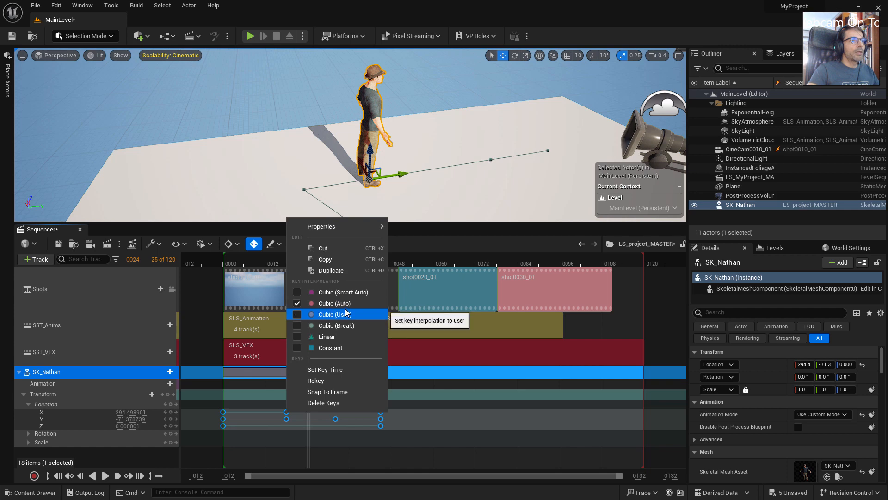
{"action": "left_click", "coordinate": [297, 316]}
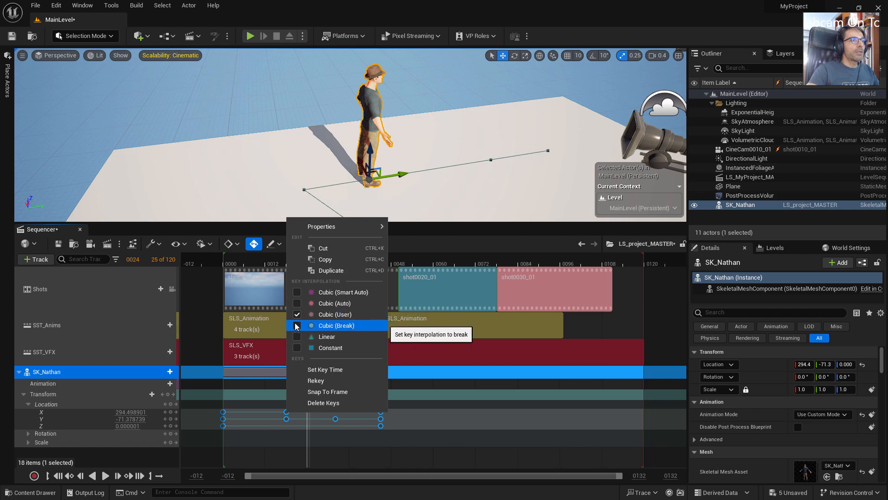
{"action": "left_click", "coordinate": [297, 336]}
{"action": "left_click", "coordinate": [298, 348]}
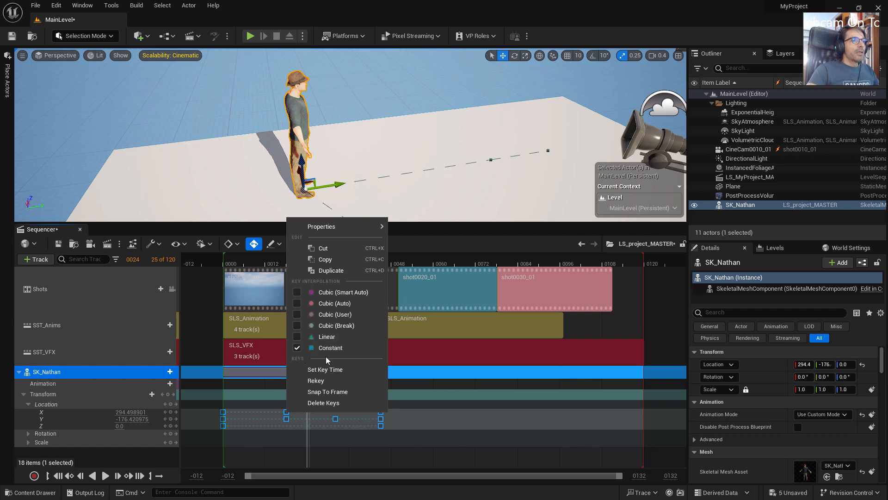
{"action": "left_click", "coordinate": [257, 443]}
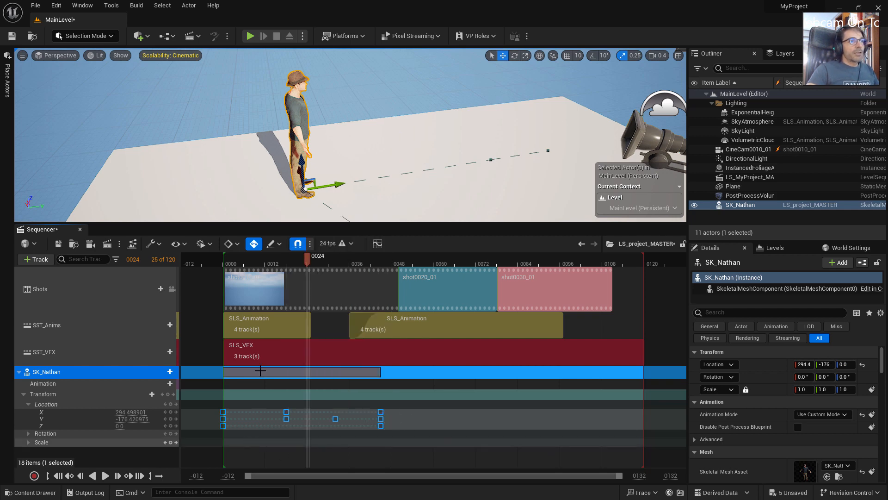
Scrub SK_Nathan's motion from frame 18 to frame 32 and set all its Location keys to Linear interpolation.
{"action": "left_click_drag", "start_coordinate": [309, 273], "coordinate": [280, 299]}
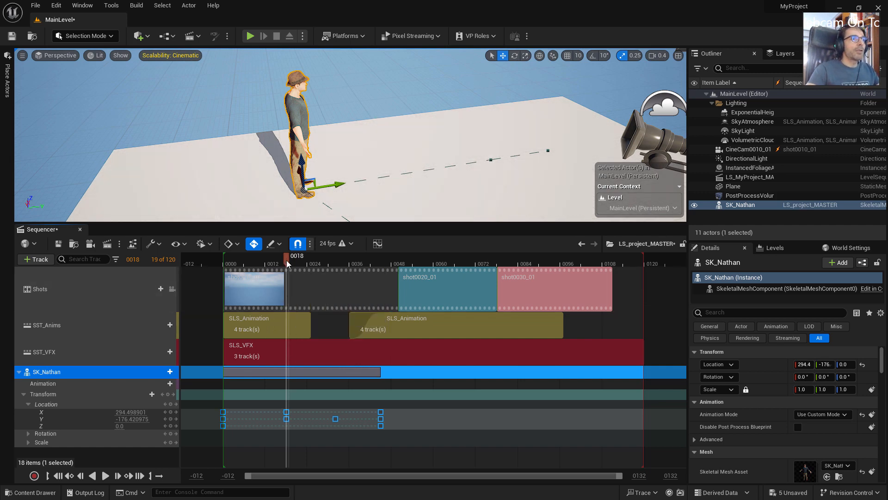
{"action": "left_click_drag", "start_coordinate": [295, 265], "coordinate": [331, 275]}
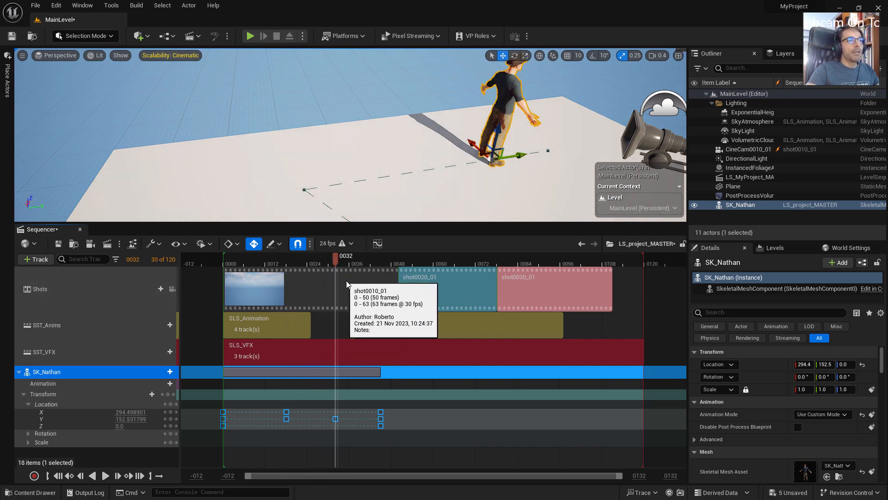
{"action": "right_click", "coordinate": [286, 412]}
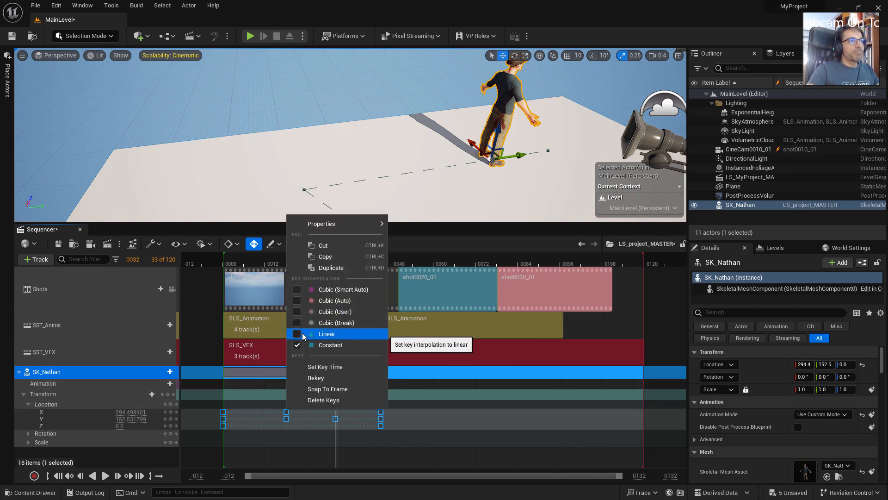
{"action": "left_click", "coordinate": [294, 442]}
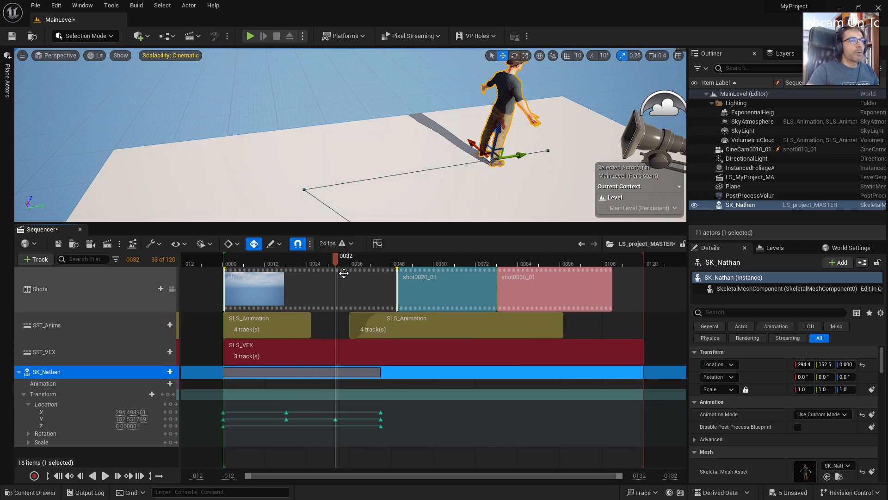
Scrub back to frame 12 and set SK_Nathan's middle Location keys at frames 18 and 32 to Cubic (Break) interpolation.
{"action": "left_click_drag", "start_coordinate": [334, 263], "coordinate": [347, 361]}
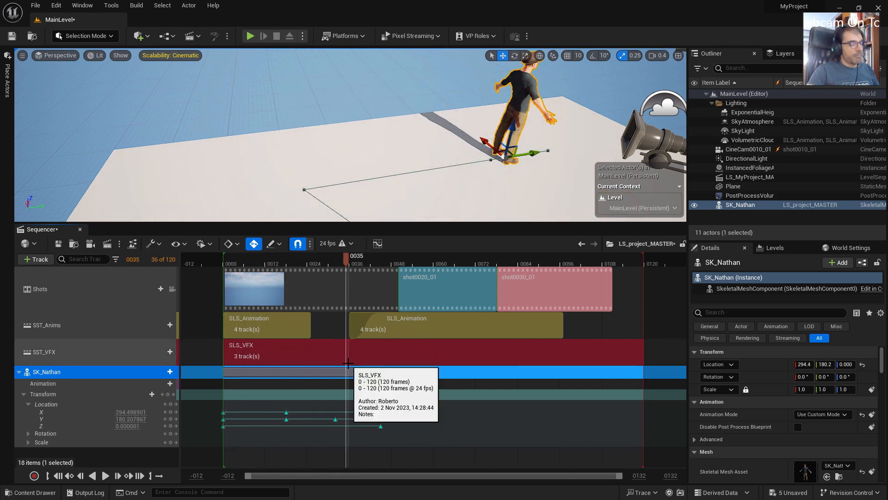
{"action": "left_click_drag", "start_coordinate": [349, 260], "coordinate": [267, 305]}
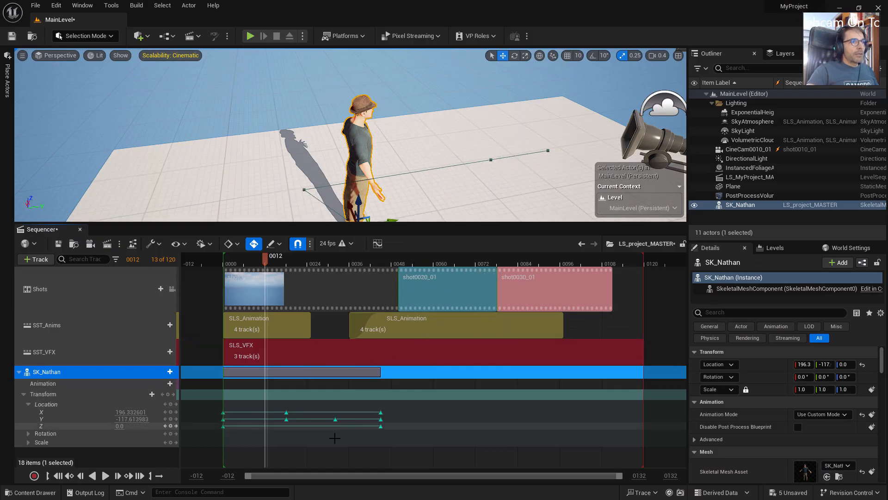
{"action": "left_click_drag", "start_coordinate": [358, 435], "coordinate": [259, 402]}
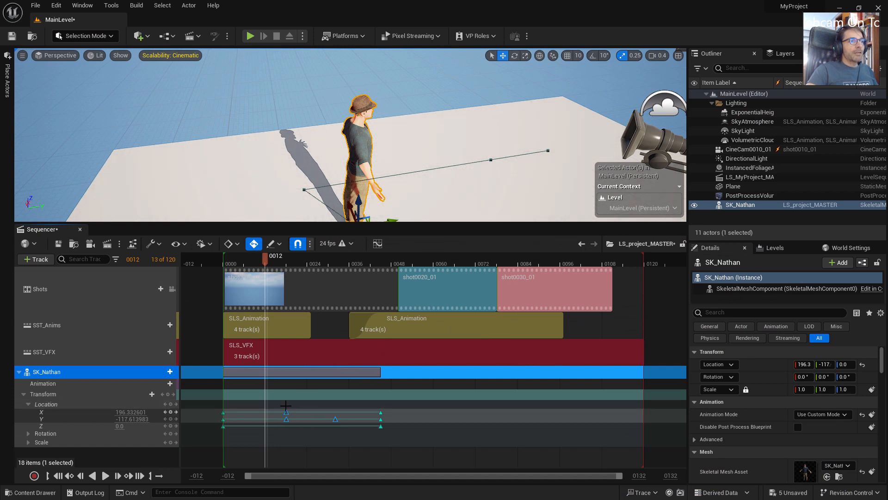
{"action": "left_click_drag", "start_coordinate": [349, 438], "coordinate": [272, 405]}
{"action": "right_click", "coordinate": [287, 411]}
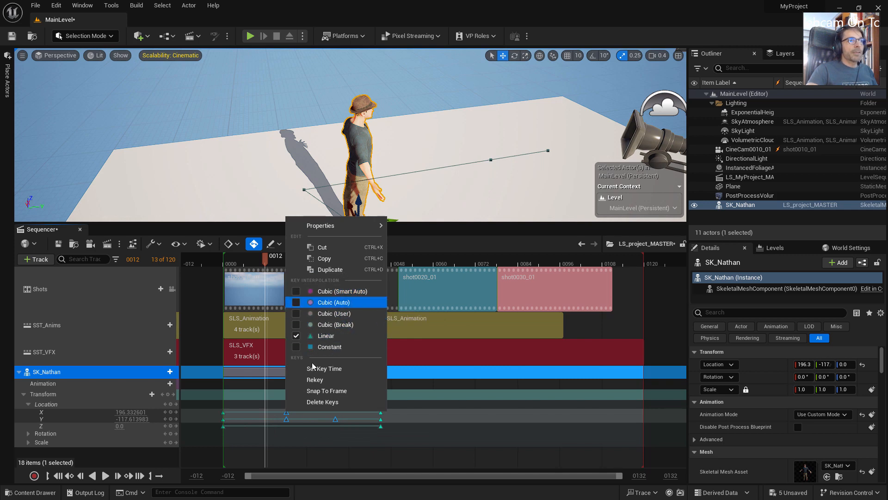
{"action": "left_click", "coordinate": [327, 325]}
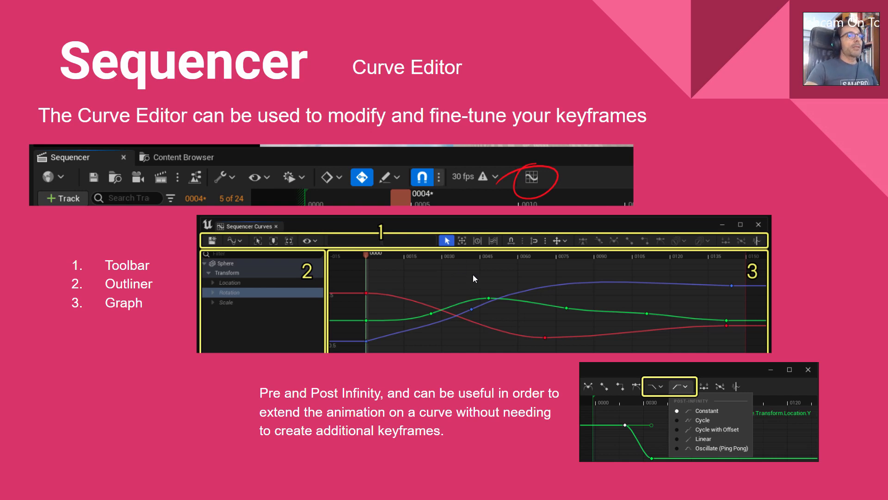
Switch back to Unreal Editor, enlarge the viewport and show SK_Nathan's animation keys in the curve editor.
{"action": "key", "text": "alt+Tab"}
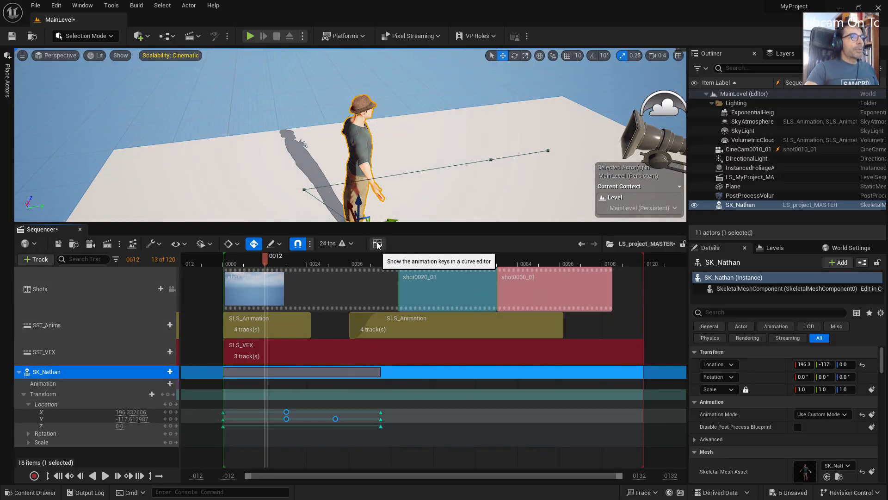
{"action": "left_click_drag", "start_coordinate": [431, 223], "coordinate": [428, 277]}
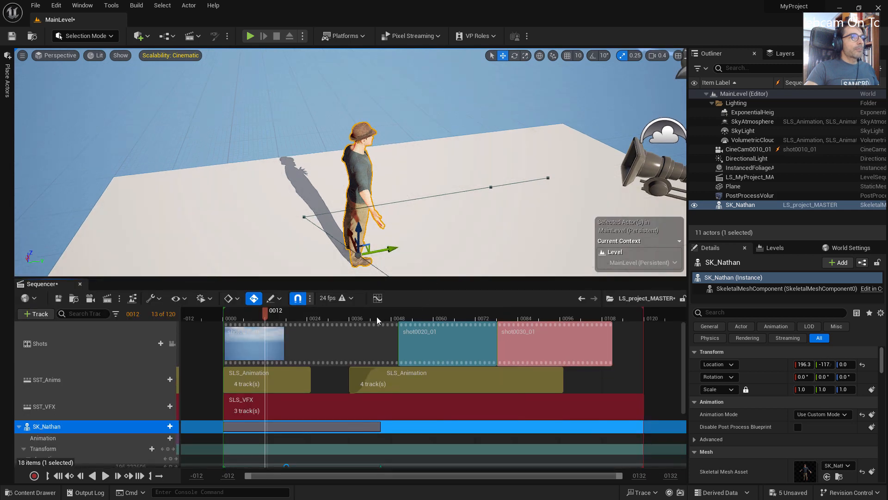
{"action": "left_click", "coordinate": [377, 299]}
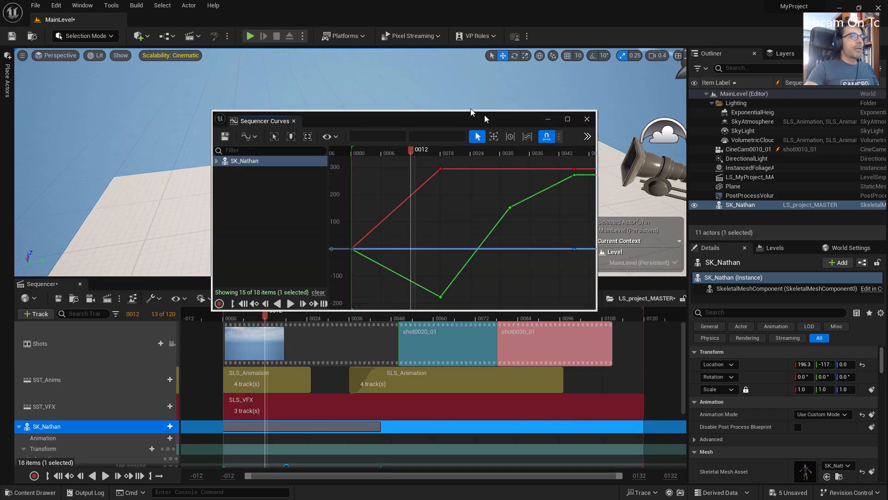
Move the Sequencer Curves window off the middle of the viewport and maximize it to view SK_Nathan's curves.
{"action": "left_click_drag", "start_coordinate": [485, 116], "coordinate": [316, 59]}
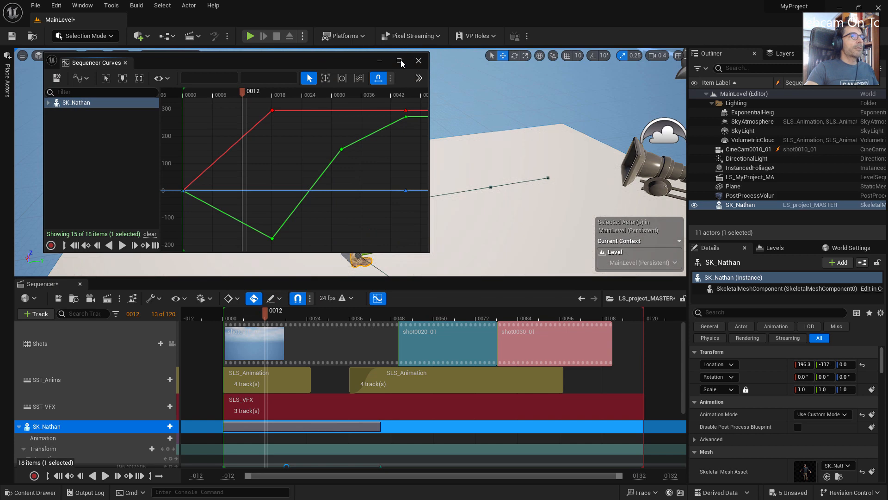
{"action": "left_click", "coordinate": [400, 62]}
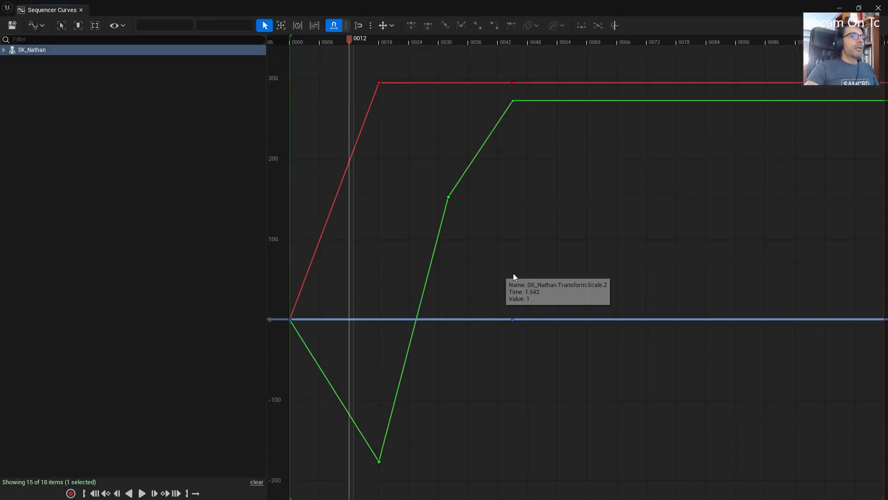
{"action": "mouse_move", "coordinate": [379, 461]}
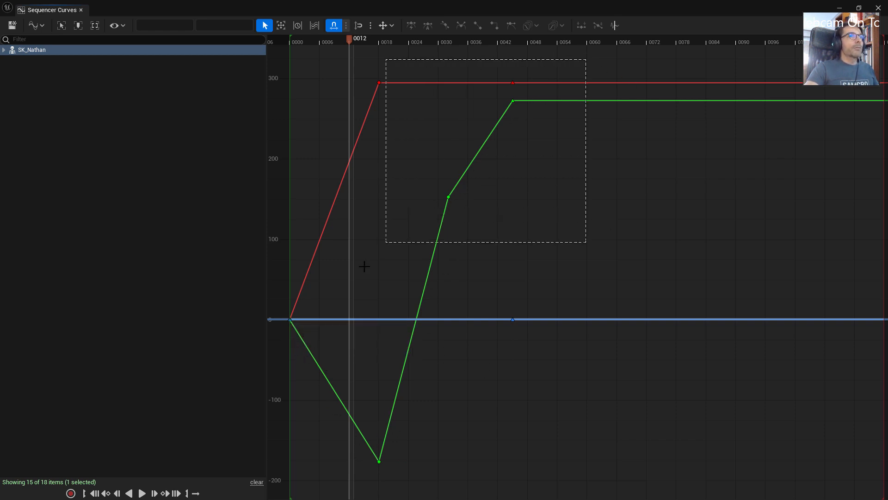
Set SK_Nathan's curve keys to Constant interpolation and move the curve editor's playhead to frame 18.
{"action": "left_click_drag", "start_coordinate": [252, 487], "coordinate": [252, 486]}
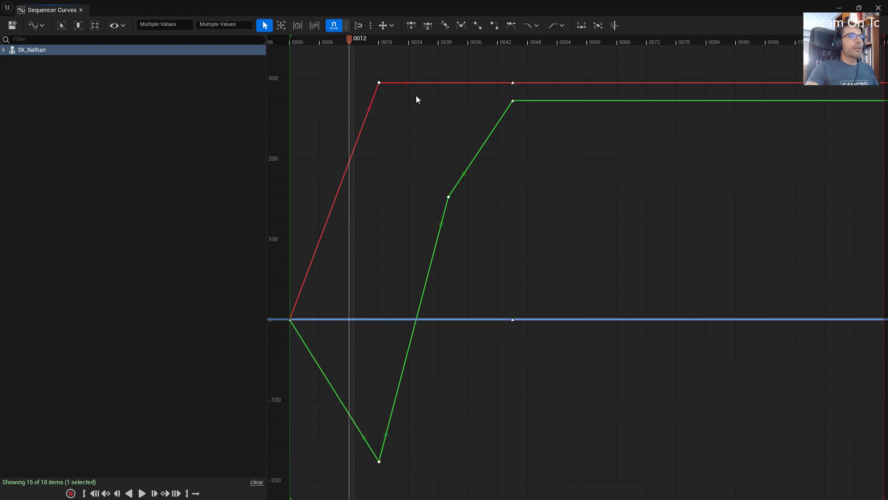
{"action": "right_click", "coordinate": [379, 82]}
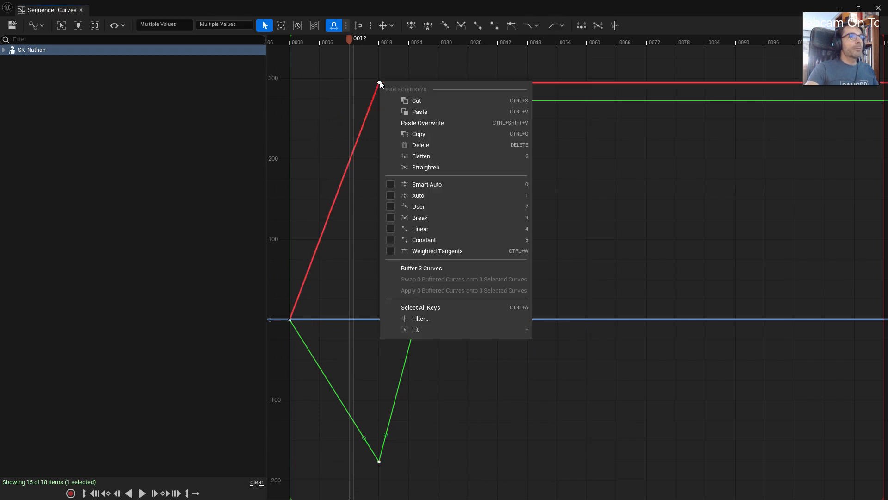
{"action": "left_click", "coordinate": [390, 240]}
{"action": "left_click", "coordinate": [515, 393]}
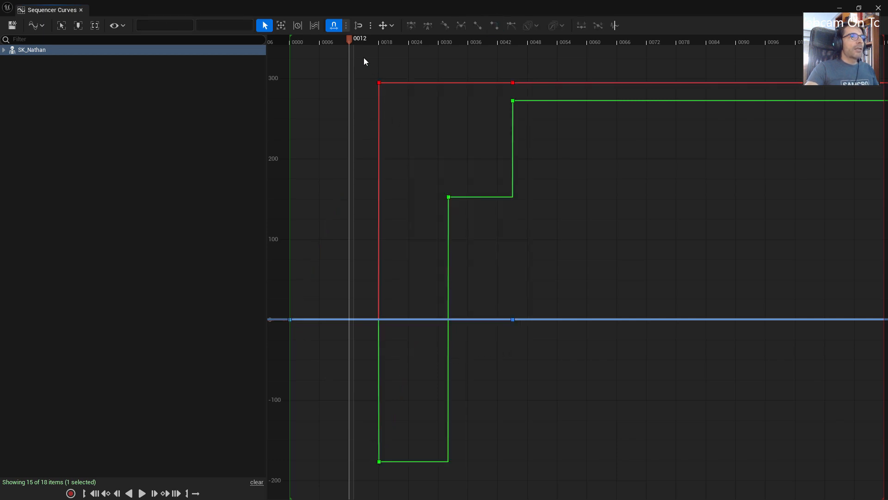
{"action": "left_click_drag", "start_coordinate": [364, 58], "coordinate": [384, 93]}
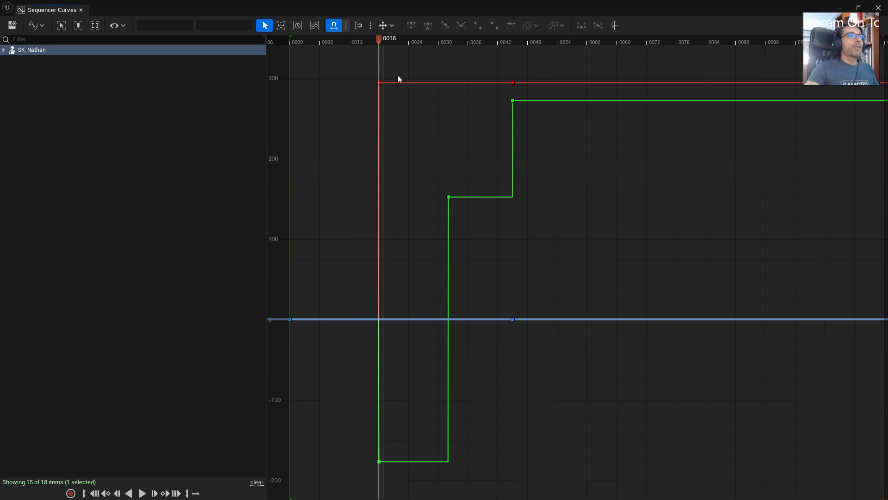
Set the Location Y key at frame 45 to Linear, followed by all of SK_Nathan's other curve keys.
{"action": "right_click", "coordinate": [512, 99]}
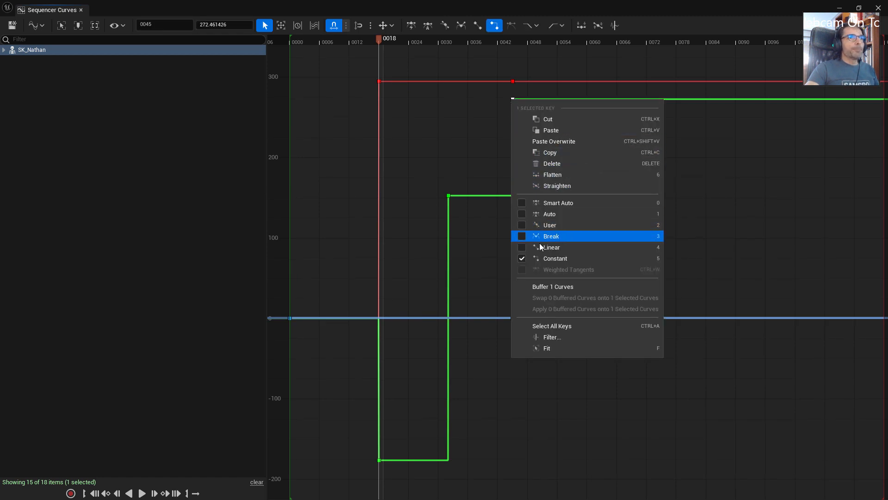
{"action": "left_click", "coordinate": [522, 247]}
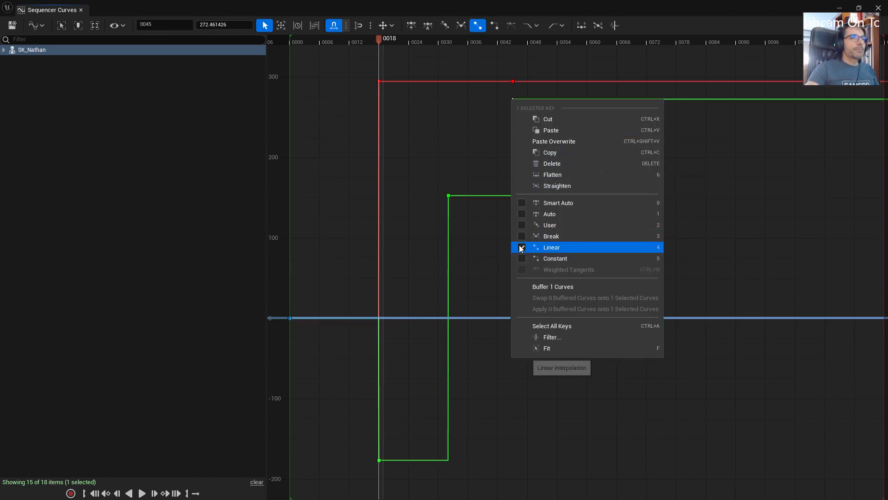
{"action": "left_click", "coordinate": [521, 62]}
{"action": "left_click_drag", "start_coordinate": [602, 57], "coordinate": [564, 97]}
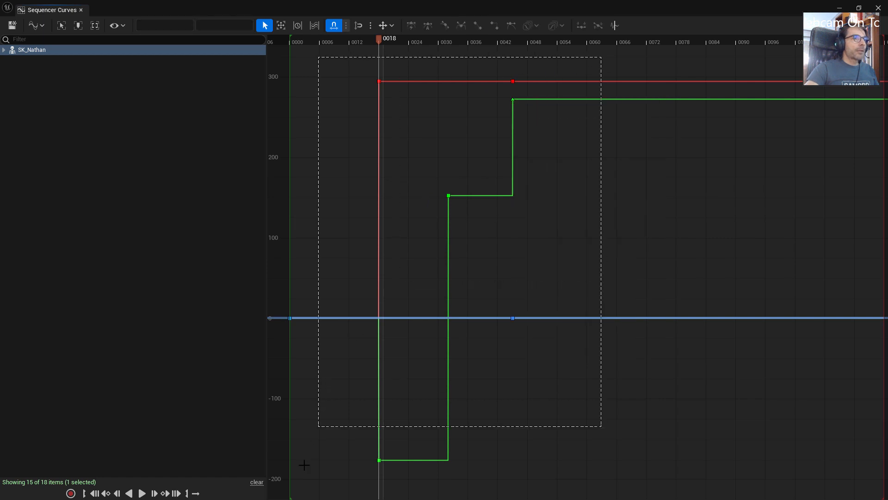
{"action": "left_click_drag", "start_coordinate": [304, 465], "coordinate": [271, 498]}
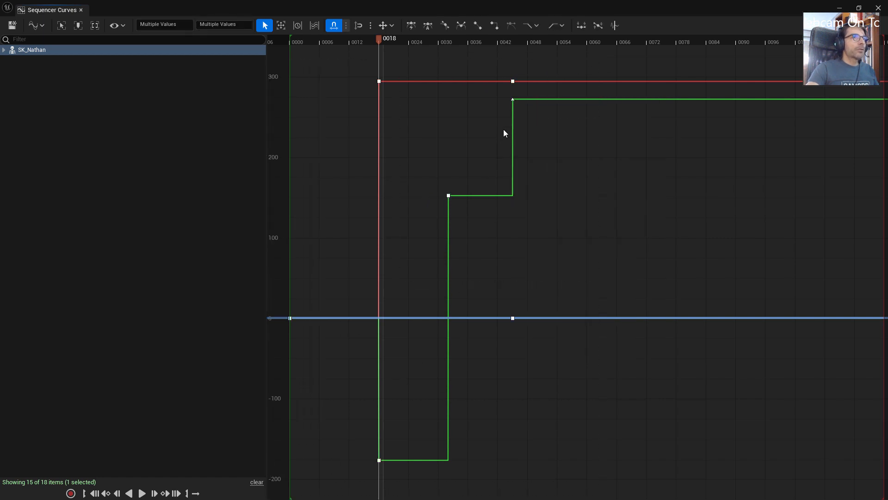
{"action": "right_click", "coordinate": [512, 99]}
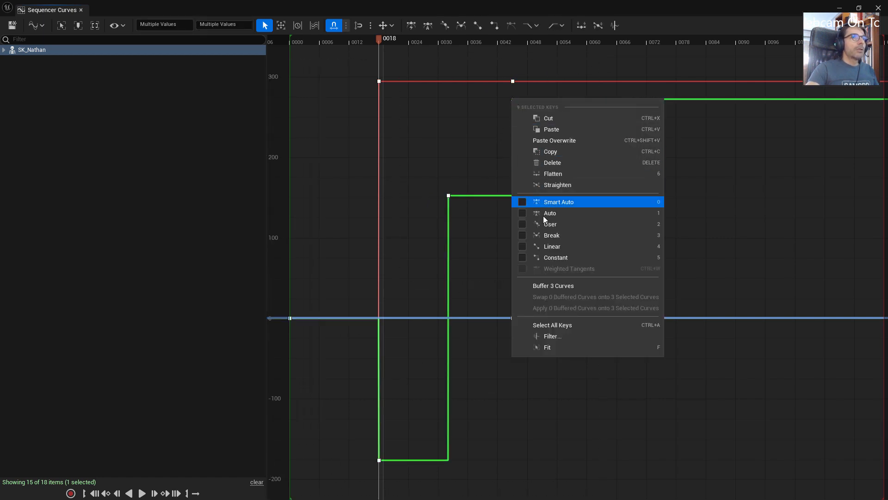
{"action": "left_click", "coordinate": [551, 246]}
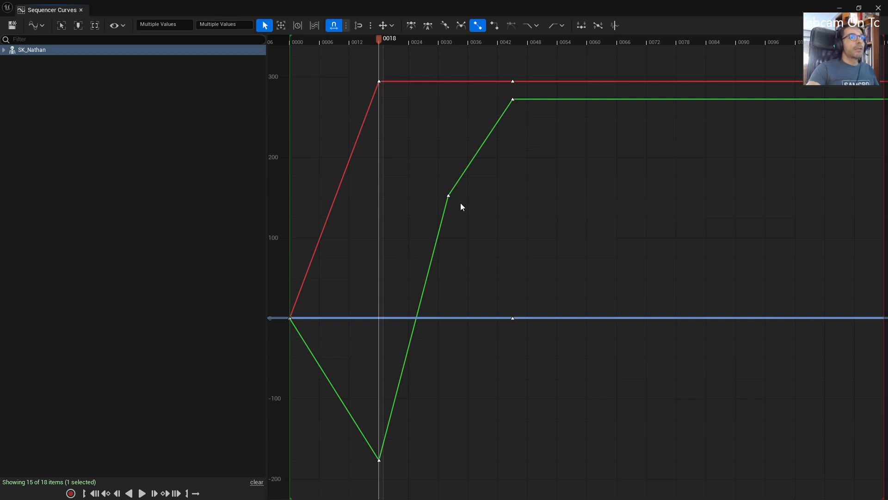
Set all selected keys to Break and lower the outgoing tangent of the Location Y key at frame 32.
{"action": "right_click", "coordinate": [448, 195]}
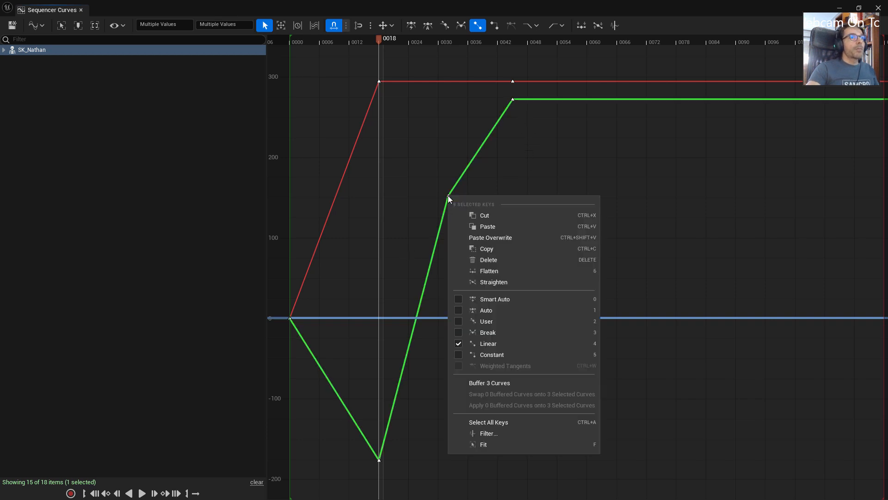
{"action": "left_click", "coordinate": [476, 332]}
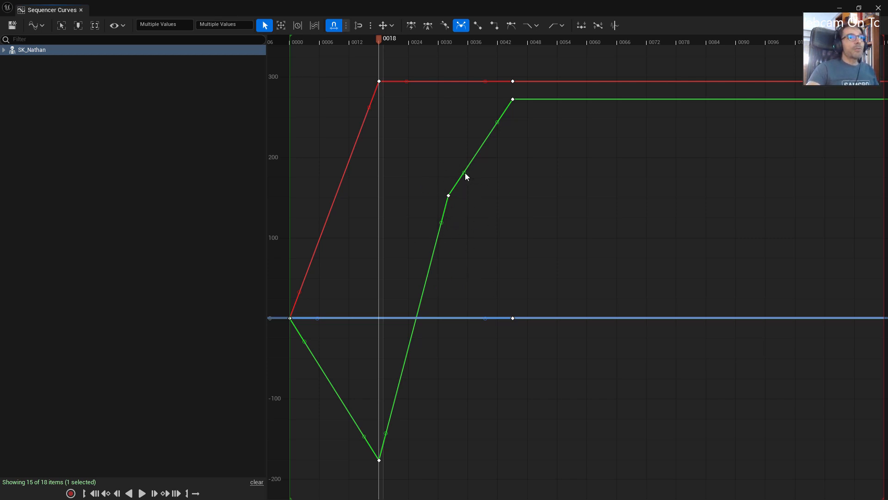
{"action": "left_click_drag", "start_coordinate": [464, 172], "coordinate": [454, 163]}
{"action": "left_click_drag", "start_coordinate": [465, 172], "coordinate": [482, 184]}
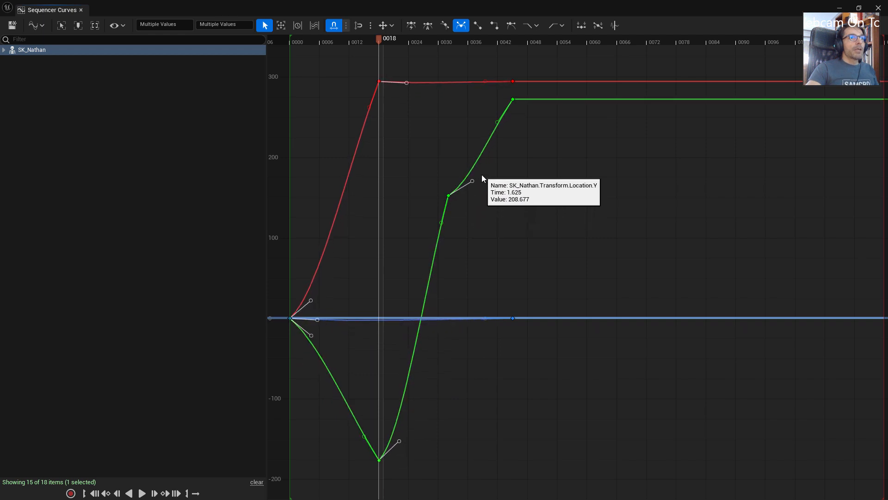
Set all selected keys to User and rotate the frame 32 Location Y key's linked tangents to slope slightly downward.
{"action": "right_click", "coordinate": [451, 196]}
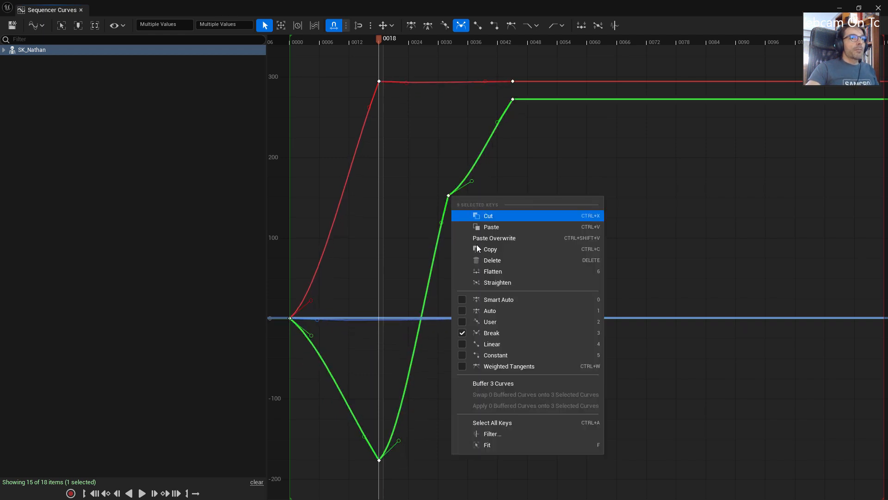
{"action": "left_click", "coordinate": [488, 322]}
{"action": "mouse_move", "coordinate": [472, 181]}
{"action": "left_mouse_down"}
{"action": "mouse_move", "coordinate": [457, 167]}
{"action": "mouse_move", "coordinate": [476, 192]}
{"action": "left_mouse_up"}
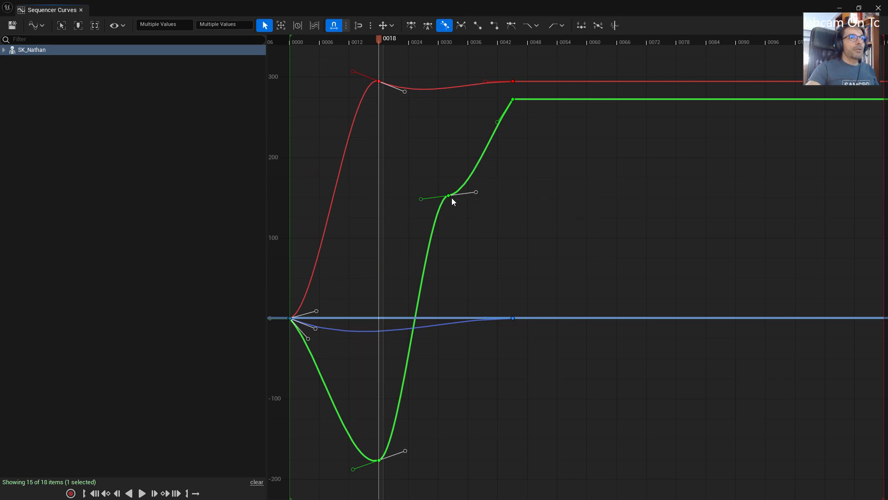
{"action": "left_click_drag", "start_coordinate": [421, 198], "coordinate": [475, 195]}
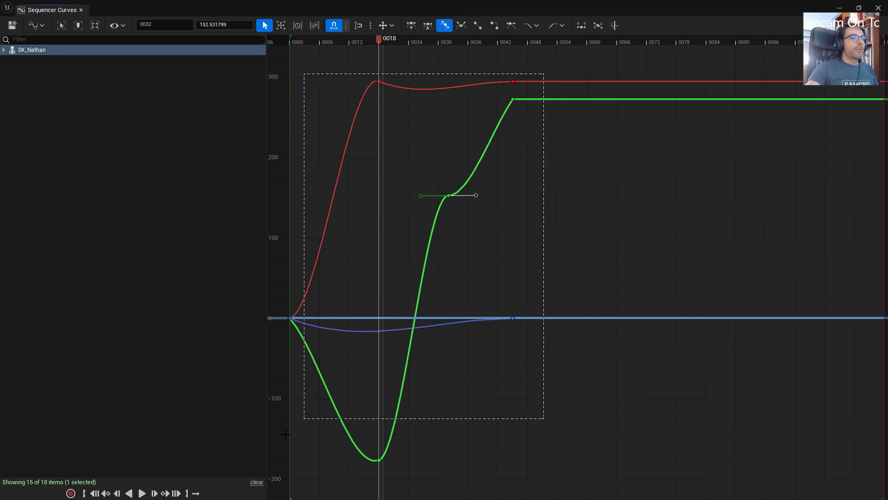
{"action": "left_click_drag", "start_coordinate": [507, 209], "coordinate": [476, 200]}
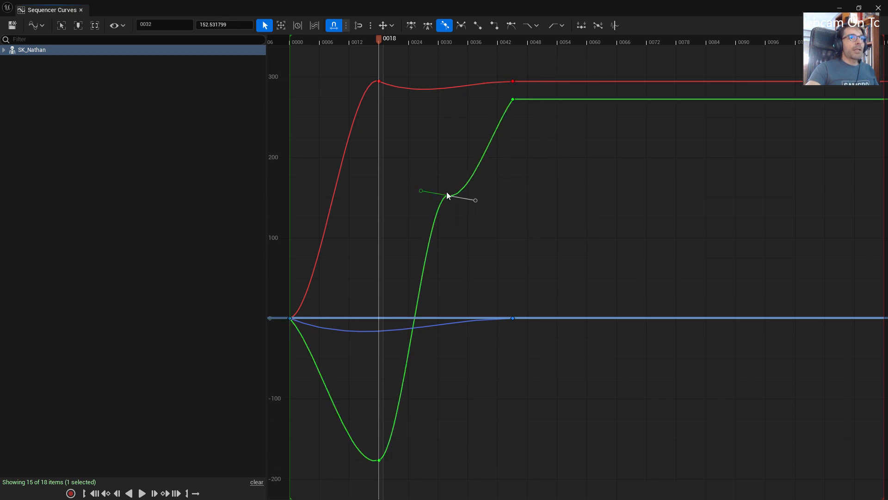
Set the Location Y key at frame 32 to Break and pull only its outgoing tangent steeply downward.
{"action": "right_click", "coordinate": [449, 195]}
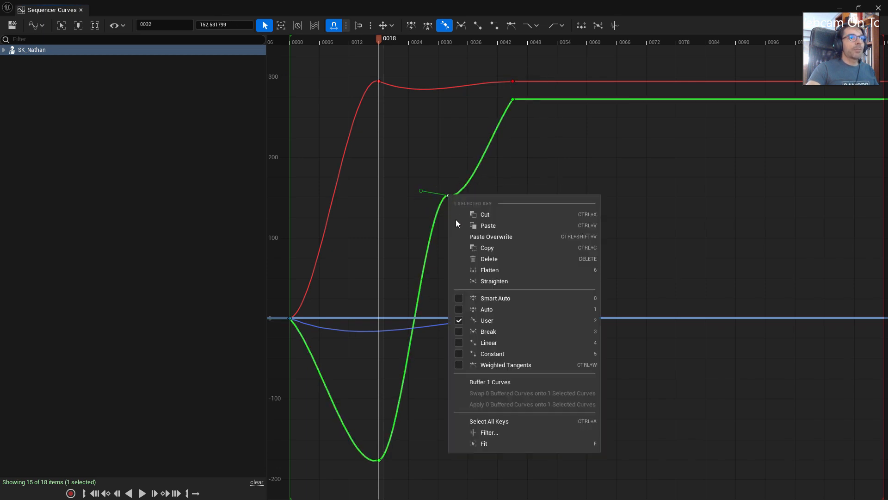
{"action": "left_click", "coordinate": [428, 187]}
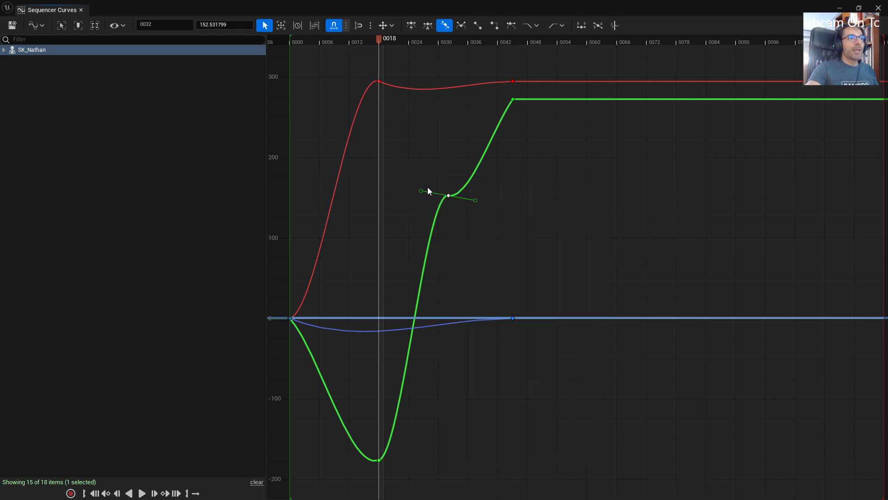
{"action": "left_click", "coordinate": [450, 196]}
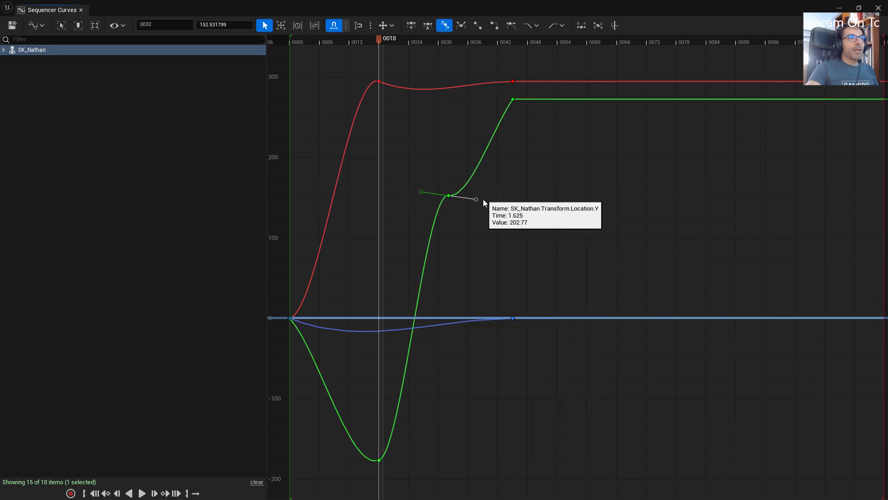
{"action": "right_click", "coordinate": [449, 196]}
{"action": "left_click", "coordinate": [482, 334]}
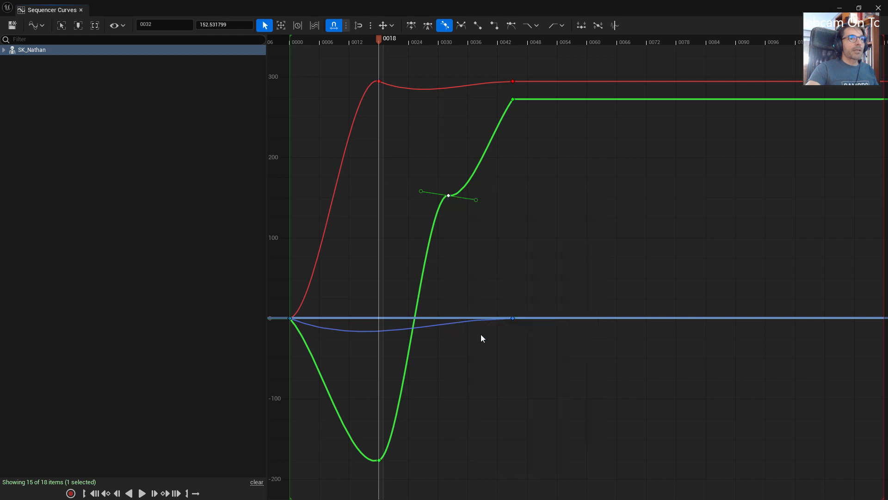
{"action": "left_click_drag", "start_coordinate": [476, 199], "coordinate": [462, 216]}
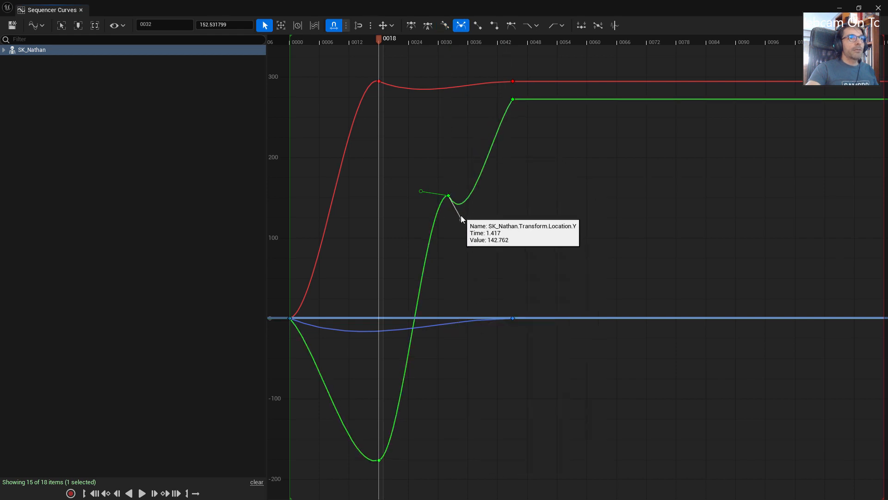
Set the frame 32 Location Y key to Auto and adjust its outgoing tangent to a gentle upward slope.
{"action": "right_click", "coordinate": [451, 199]}
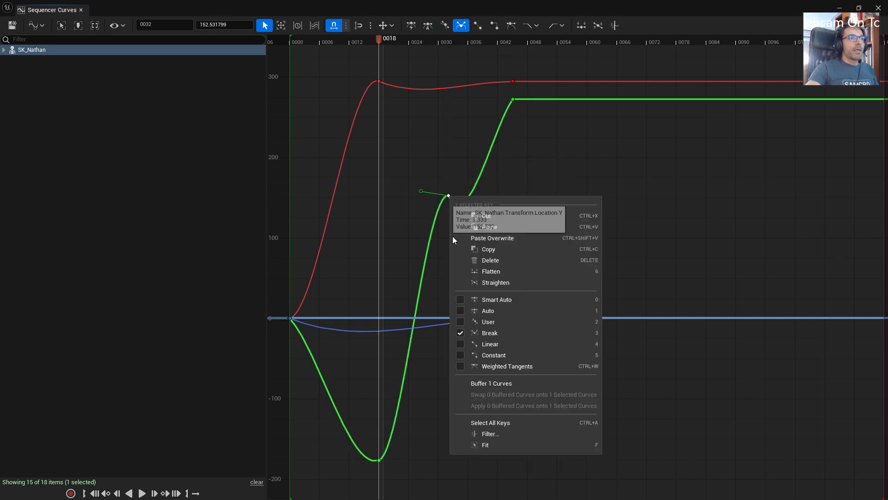
{"action": "left_click", "coordinate": [481, 308]}
{"action": "left_click_drag", "start_coordinate": [460, 173], "coordinate": [473, 186]}
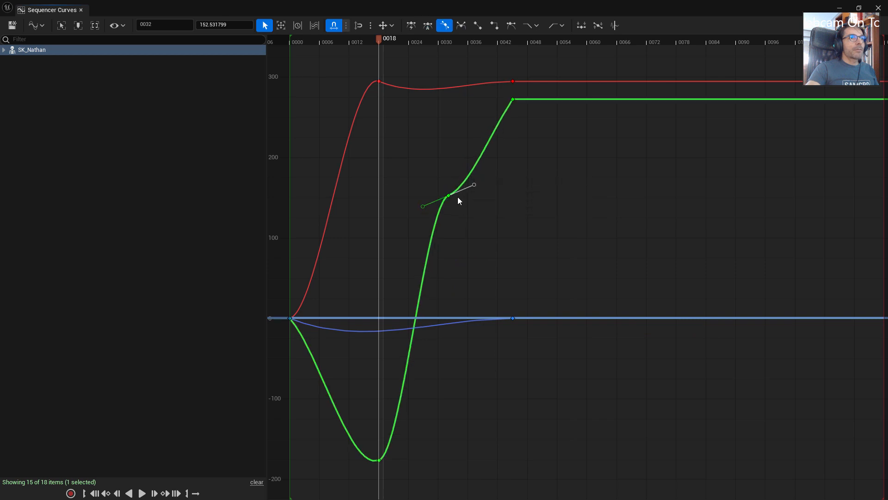
Set the frame 32 Location Y key to Smart Auto and adjust both tangent handles, ending with a nearly flat slope.
{"action": "right_click", "coordinate": [451, 199]}
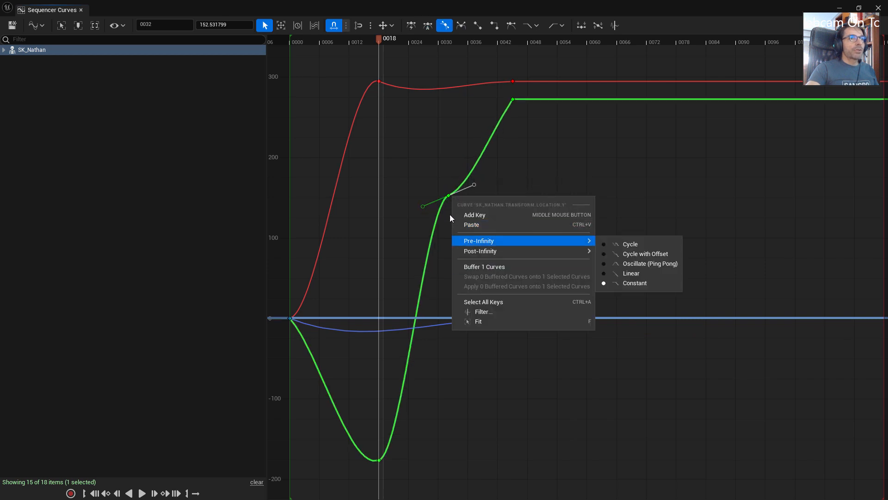
{"action": "right_click", "coordinate": [448, 196]}
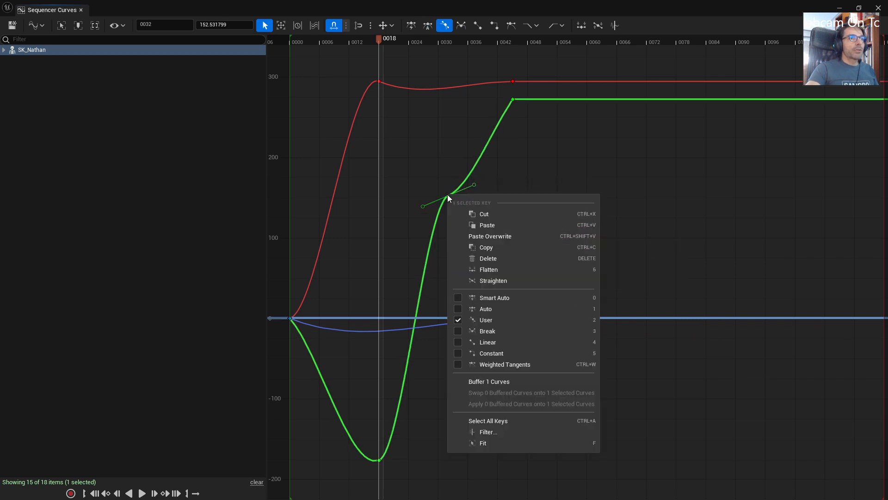
{"action": "left_click", "coordinate": [492, 299]}
{"action": "left_click_drag", "start_coordinate": [456, 169], "coordinate": [536, 150]}
{"action": "left_click_drag", "start_coordinate": [473, 182], "coordinate": [465, 174]}
{"action": "left_click_drag", "start_coordinate": [430, 218], "coordinate": [404, 224]}
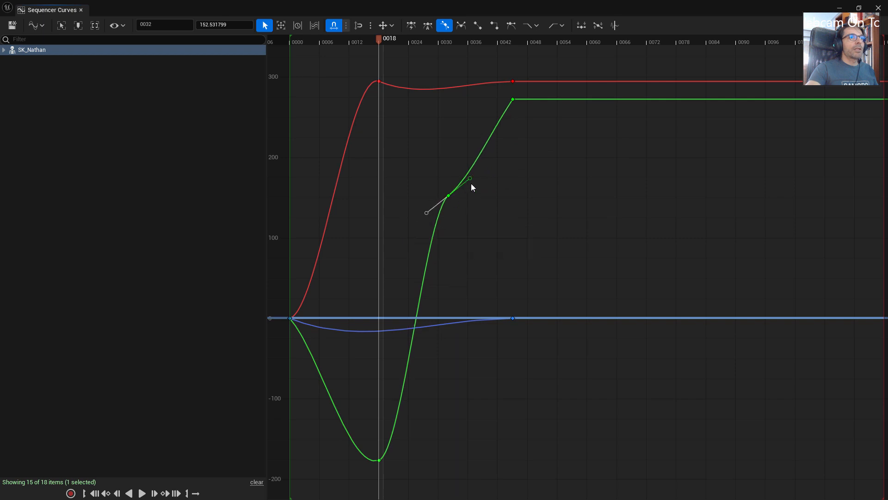
{"action": "left_click_drag", "start_coordinate": [471, 179], "coordinate": [484, 191]}
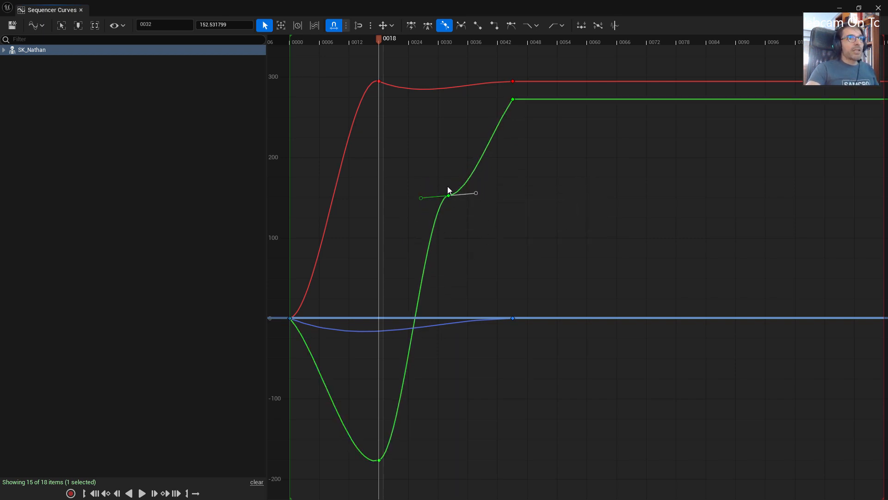
Select the Location X key at frame 18 and adjust its outgoing tangent to a slight downward slope.
{"action": "left_click", "coordinate": [379, 82]}
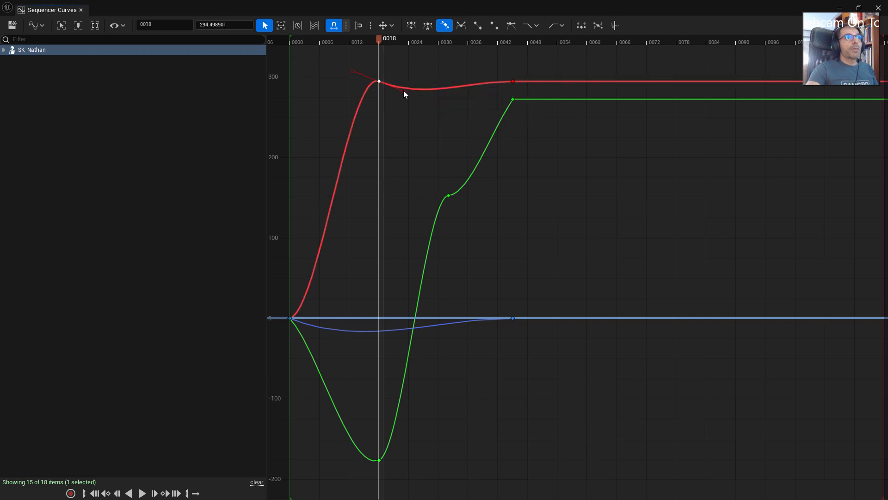
{"action": "left_click_drag", "start_coordinate": [405, 89], "coordinate": [444, 107]}
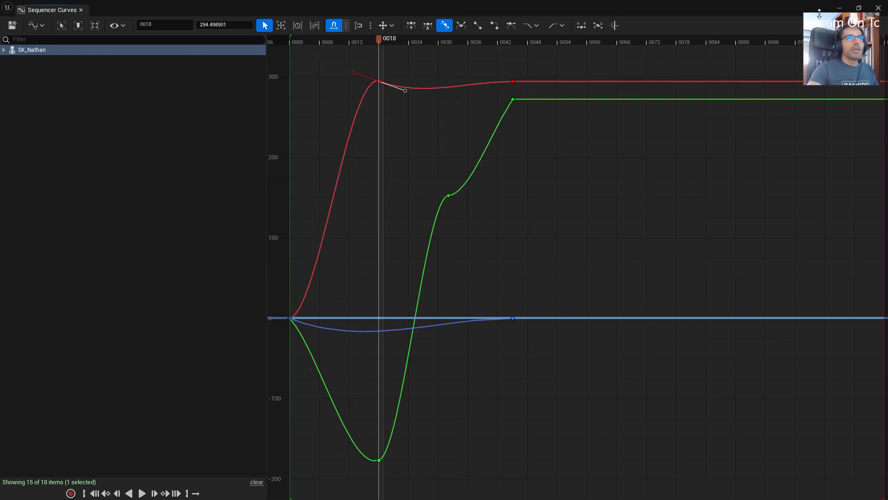
Restore the Sequencer Curves window to its smaller size, move it over the viewport's centre and zoom out the curves.
{"action": "left_click", "coordinate": [859, 8]}
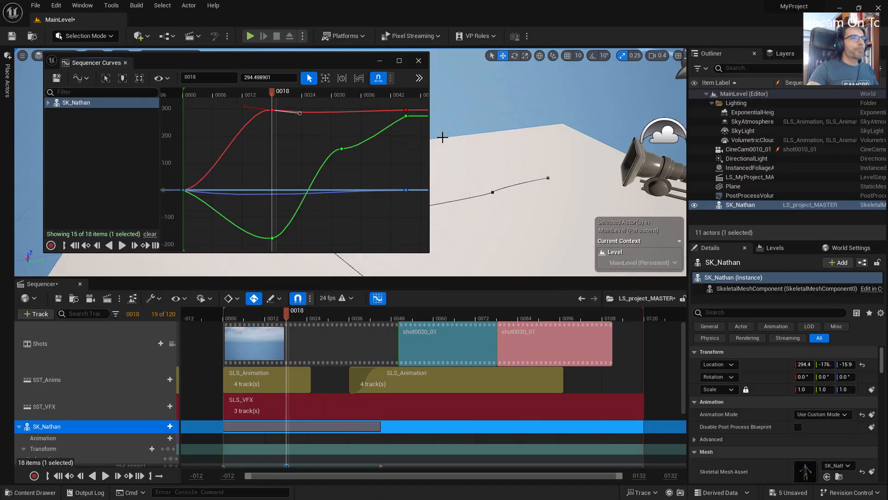
{"action": "left_click_drag", "start_coordinate": [355, 59], "coordinate": [468, 79]}
{"action": "scroll", "coordinate": [441, 209], "scroll_direction": "down", "scroll_amount": 3}
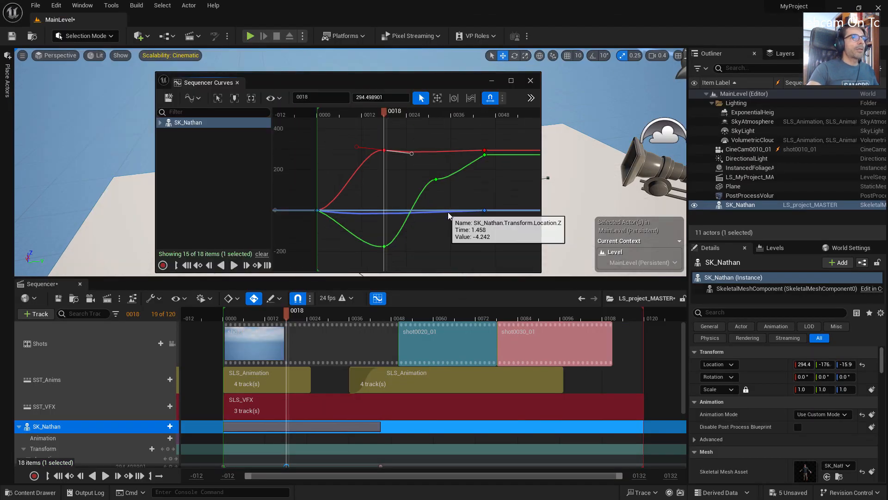
Add a Location Z key at frame 24 with a value of about 24.92.
{"action": "middle_click_drag", "start_coordinate": [407, 212], "coordinate": [407, 205]}
{"action": "scroll", "coordinate": [483, 190], "scroll_direction": "down", "scroll_amount": 2}
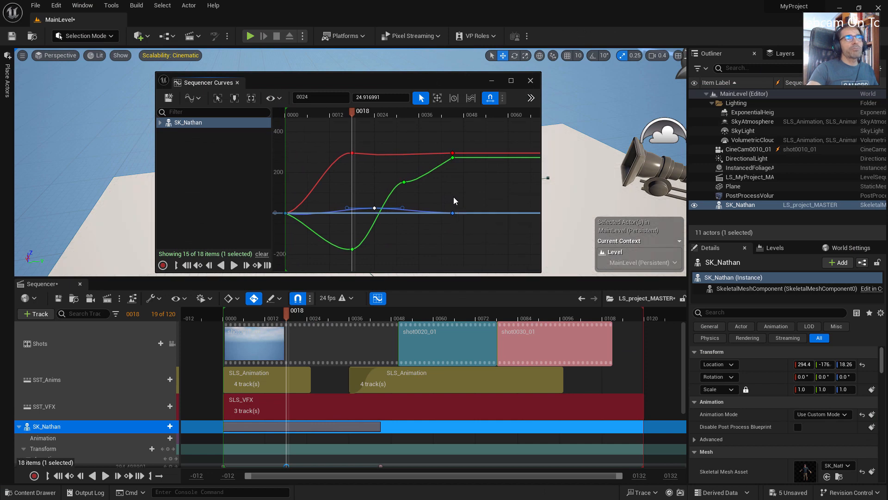
{"action": "scroll", "coordinate": [456, 199], "scroll_direction": "down", "scroll_amount": 2}
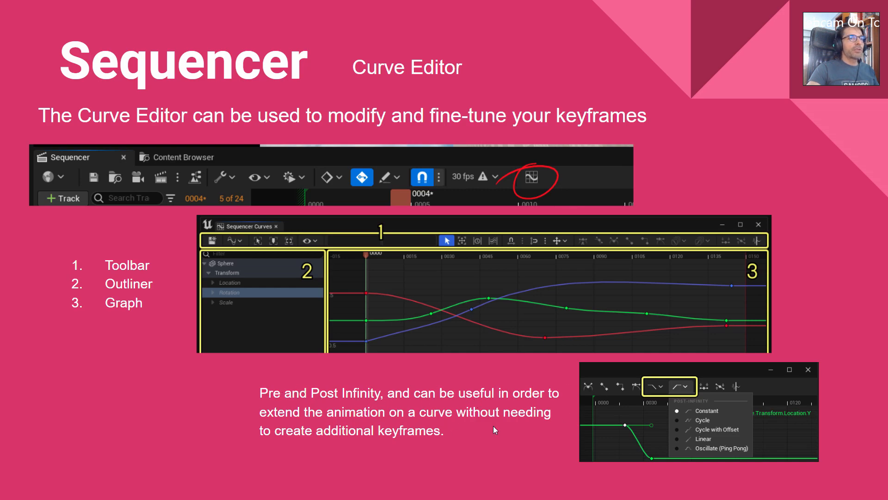
Return from the slides to Unreal Editor, select the frame 45 Location Y key, and reposition and enlarge the Sequencer Curves window.
{"action": "key", "text": "alt+Tab"}
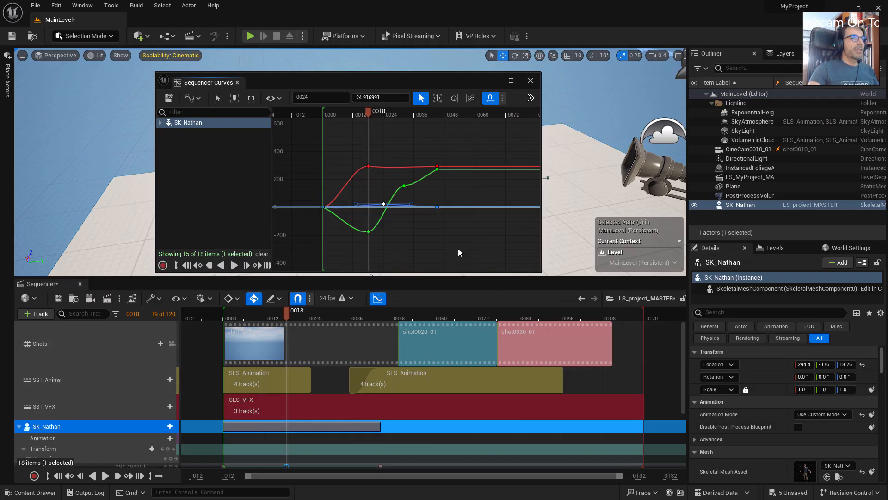
{"action": "left_click", "coordinate": [437, 169]}
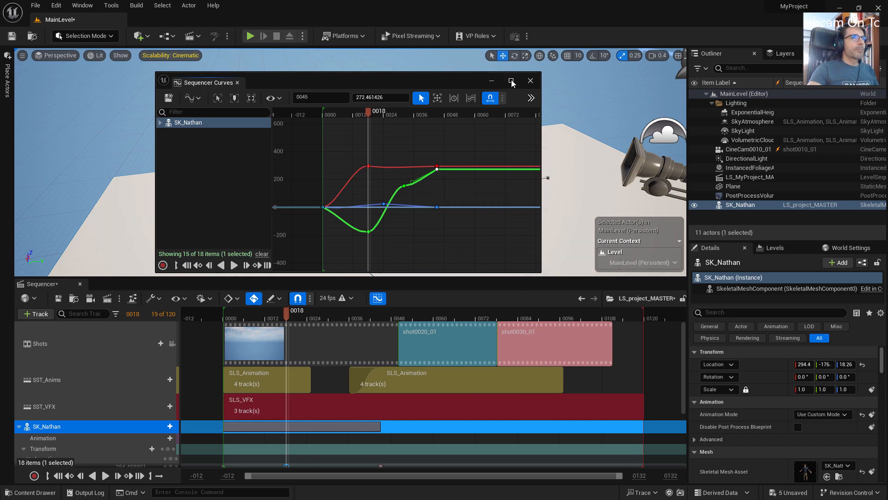
{"action": "left_click_drag", "start_coordinate": [541, 156], "coordinate": [886, 156]}
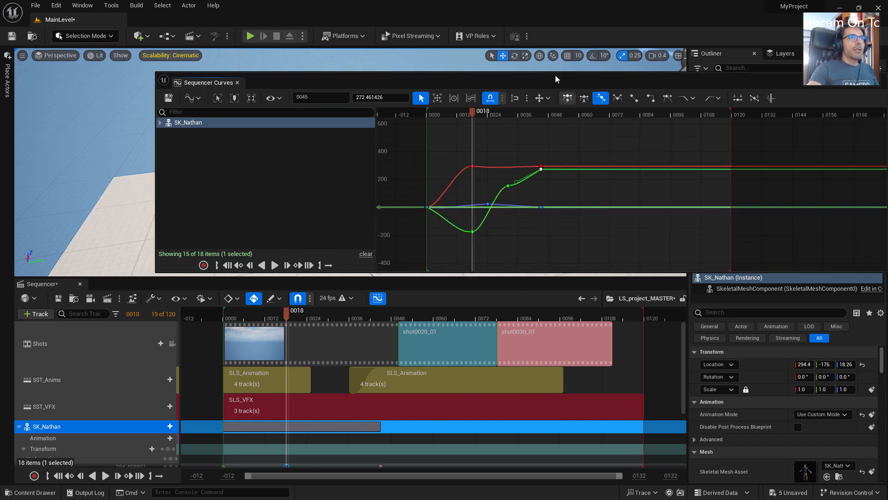
{"action": "left_click_drag", "start_coordinate": [494, 212], "coordinate": [419, 137]}
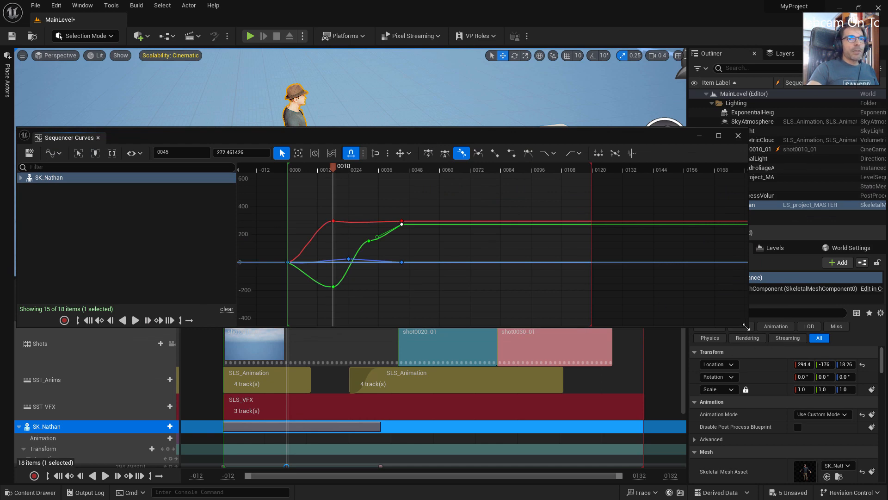
{"action": "left_click_drag", "start_coordinate": [746, 327], "coordinate": [854, 428]}
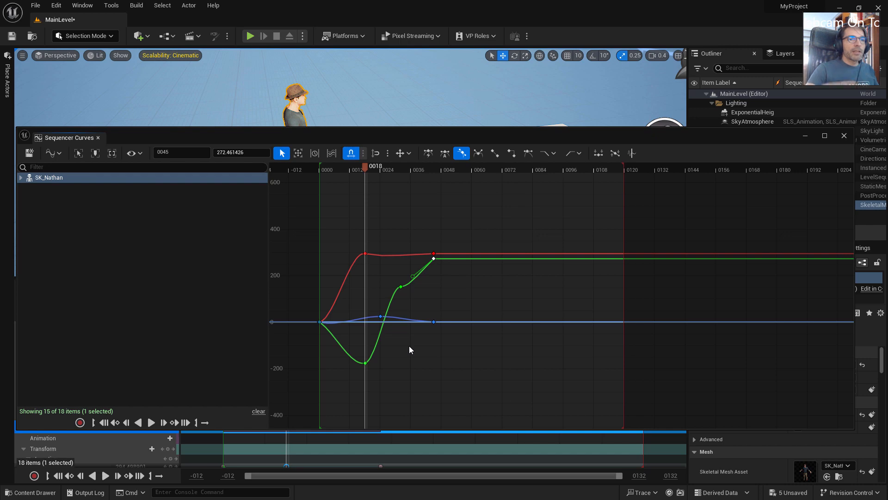
Select the frame 18 Location Y key and slightly flatten its tangent with the outgoing handle.
{"action": "left_click", "coordinate": [366, 363]}
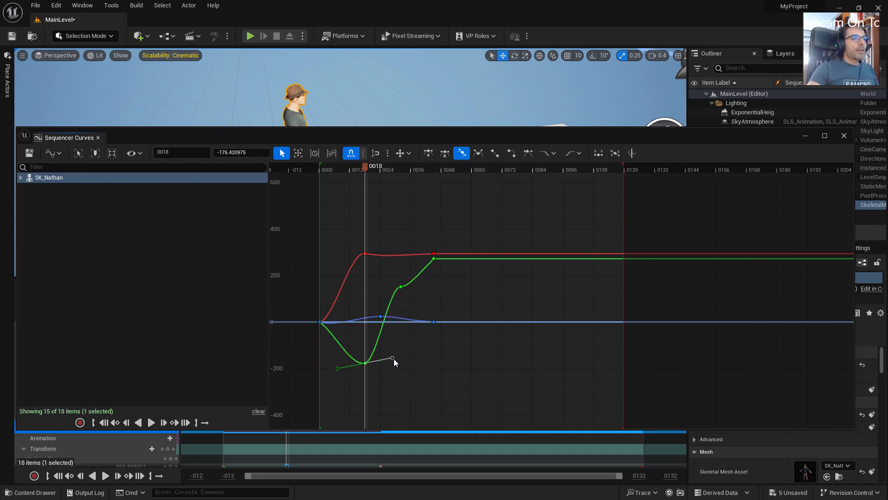
{"action": "left_click_drag", "start_coordinate": [393, 359], "coordinate": [396, 360]}
Delete the frame 45 Location X and Location Y keys, and move the remaining last Location Y key to frame 41 at about 132.62.
{"action": "left_click_drag", "start_coordinate": [460, 232], "coordinate": [412, 292]}
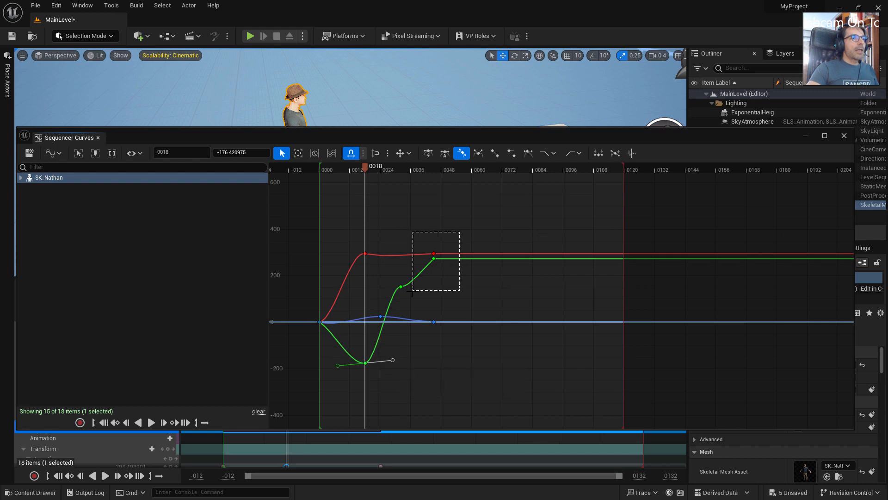
{"action": "key", "text": "Delete"}
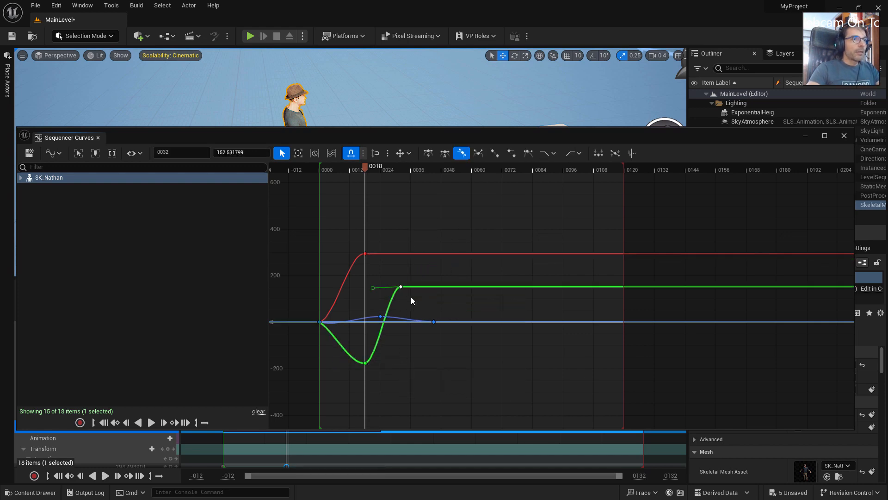
{"action": "left_click_drag", "start_coordinate": [401, 287], "coordinate": [426, 291]}
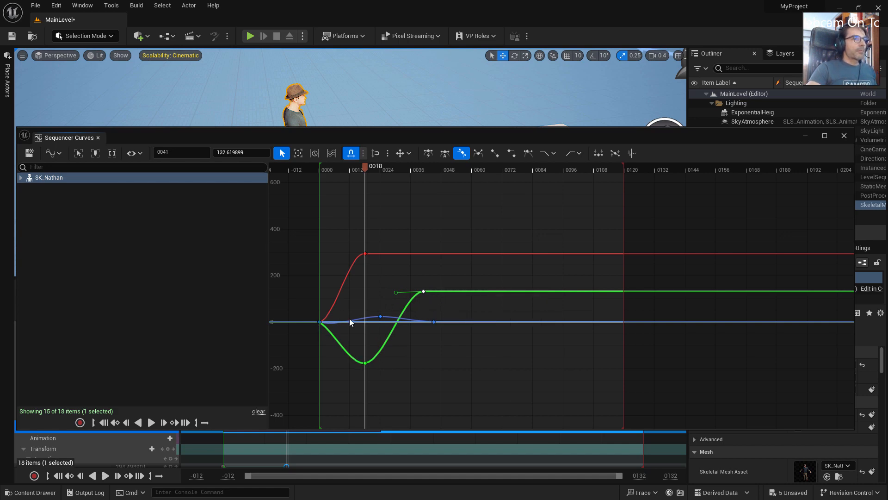
{"action": "left_click", "coordinate": [419, 368]}
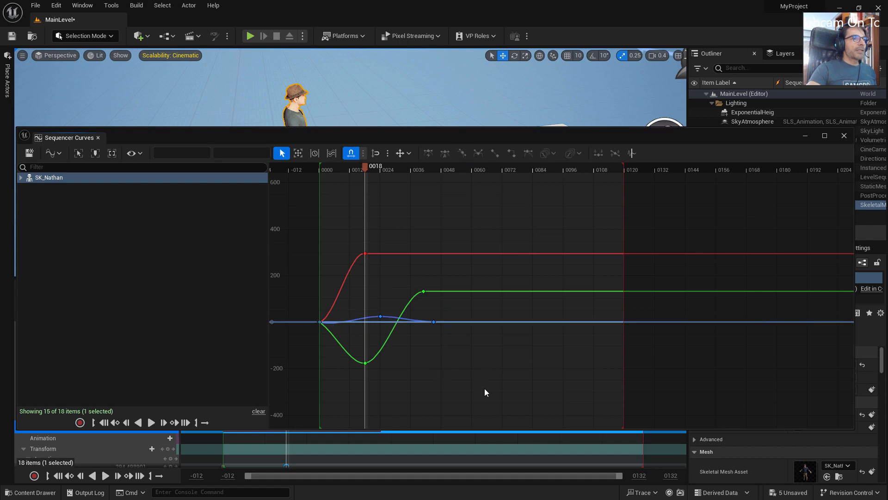
Select all the curve keys and set their pre-infinity to Cycle with Offset after trying Cycle.
{"action": "left_click_drag", "start_coordinate": [289, 250], "coordinate": [289, 250]}
{"action": "left_click", "coordinate": [461, 301]}
{"action": "left_click_drag", "start_coordinate": [263, 390], "coordinate": [264, 390]}
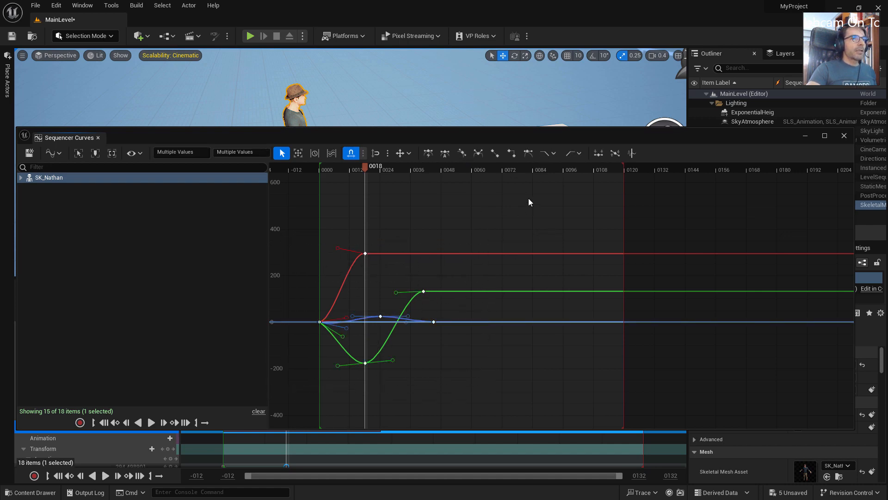
{"action": "left_click", "coordinate": [554, 154]}
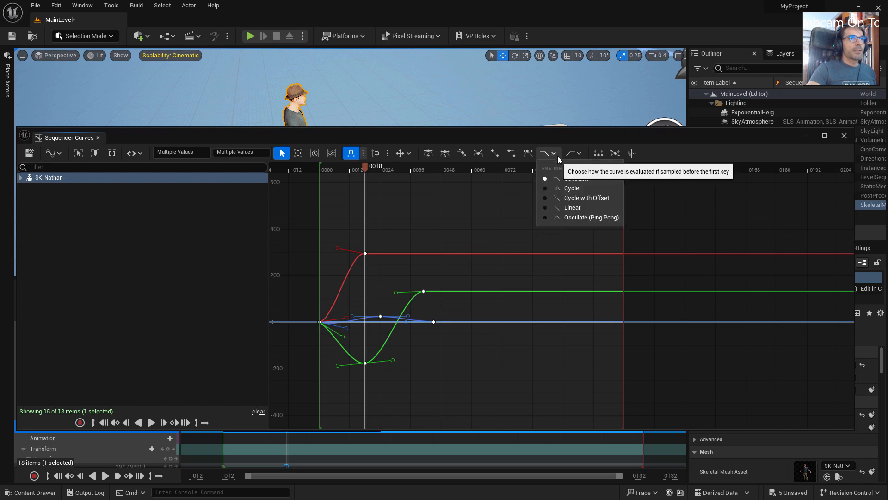
{"action": "left_click", "coordinate": [546, 189]}
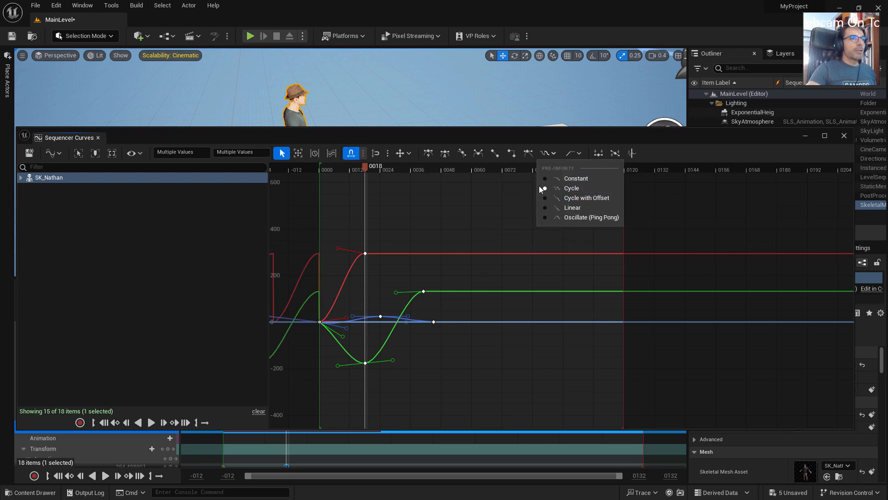
{"action": "left_click", "coordinate": [574, 198]}
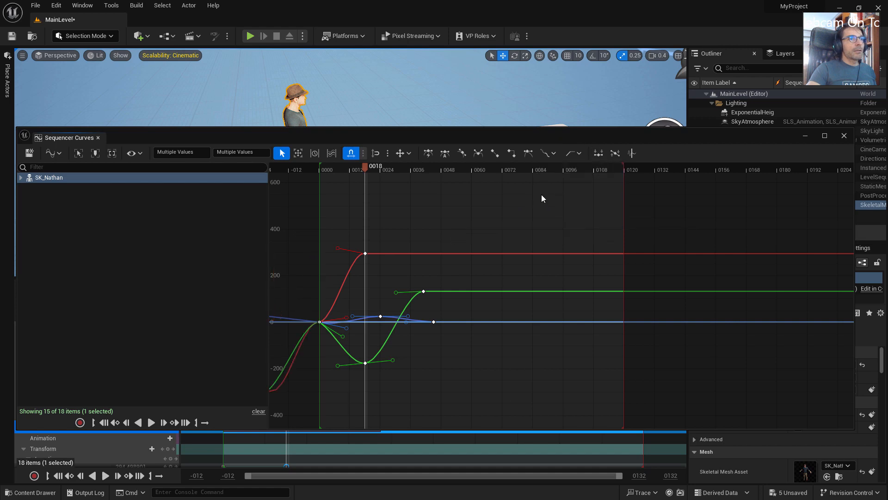
Shift all keys about 72 frames later and higher in value, and add a Location Y key at frame 83, about 120.83.
{"action": "left_click_drag", "start_coordinate": [400, 327], "coordinate": [537, 265]}
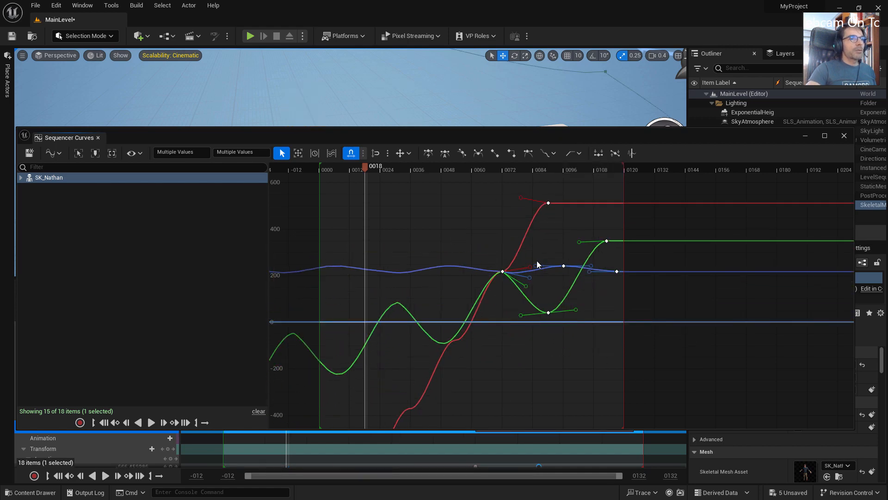
{"action": "middle_click_drag", "start_coordinate": [580, 272], "coordinate": [534, 273]}
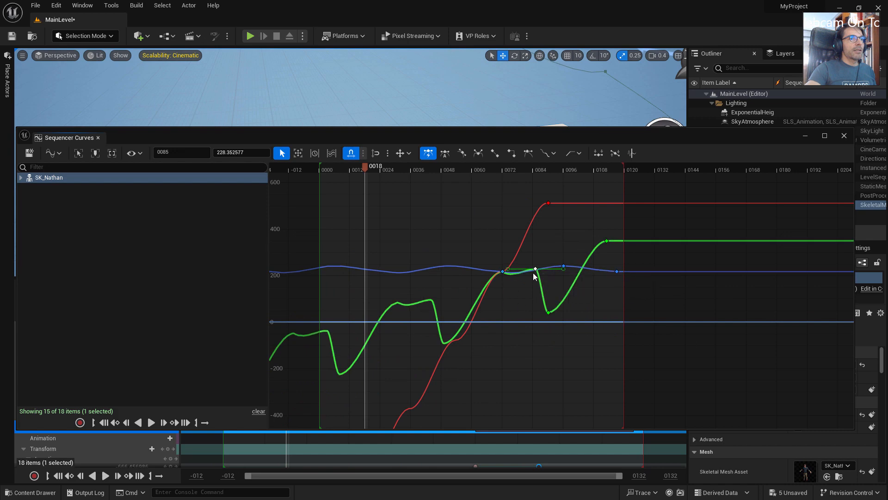
{"action": "left_click_drag", "start_coordinate": [508, 269], "coordinate": [531, 294]}
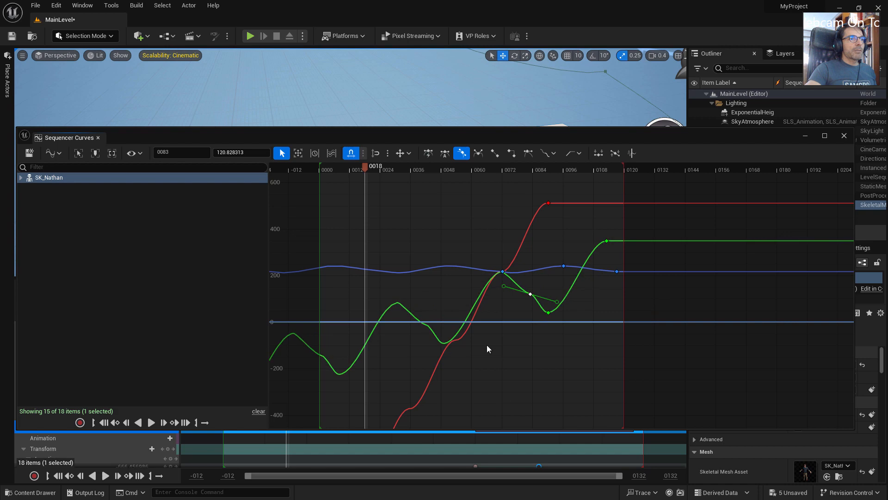
Set the Location Y curve's post-infinity to Cycle.
{"action": "left_click", "coordinate": [580, 153]}
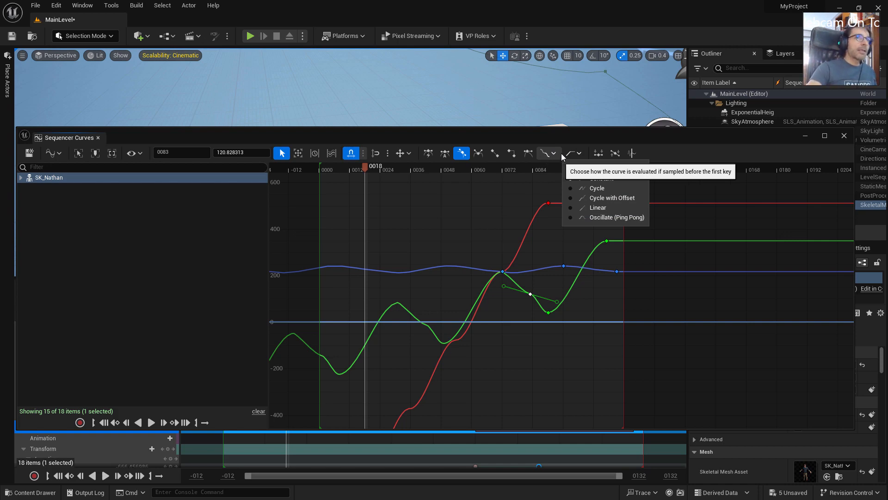
{"action": "left_click", "coordinate": [584, 154]}
{"action": "left_click", "coordinate": [581, 152]}
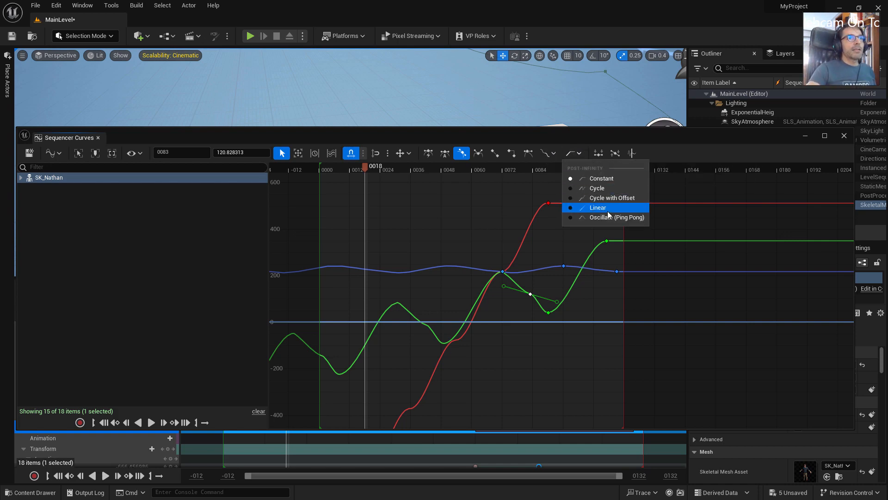
{"action": "left_click", "coordinate": [598, 189]}
Rearrange the Location Y and Z keys, moving the frame 83 Y key to frame 58 and the last Z key to frame 99.
{"action": "left_click_drag", "start_coordinate": [531, 294], "coordinate": [468, 232]}
{"action": "left_click_drag", "start_coordinate": [503, 271], "coordinate": [571, 285]}
{"action": "left_click", "coordinate": [551, 311]}
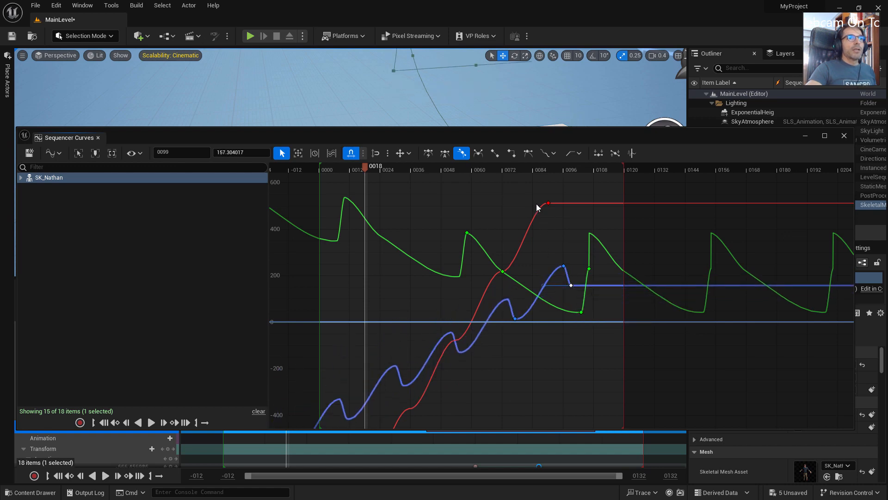
Set both the pre-infinity and post-infinity of the Location Z curve to Linear.
{"action": "left_click", "coordinate": [553, 153]}
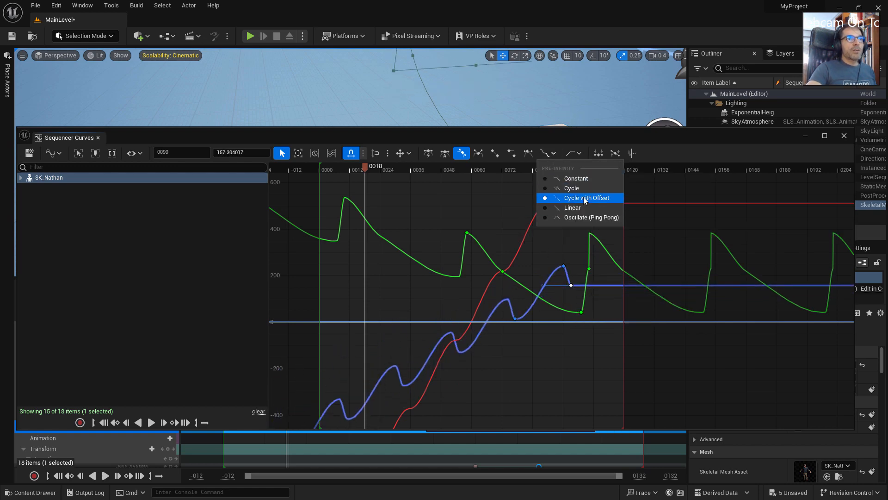
{"action": "left_click", "coordinate": [573, 207]}
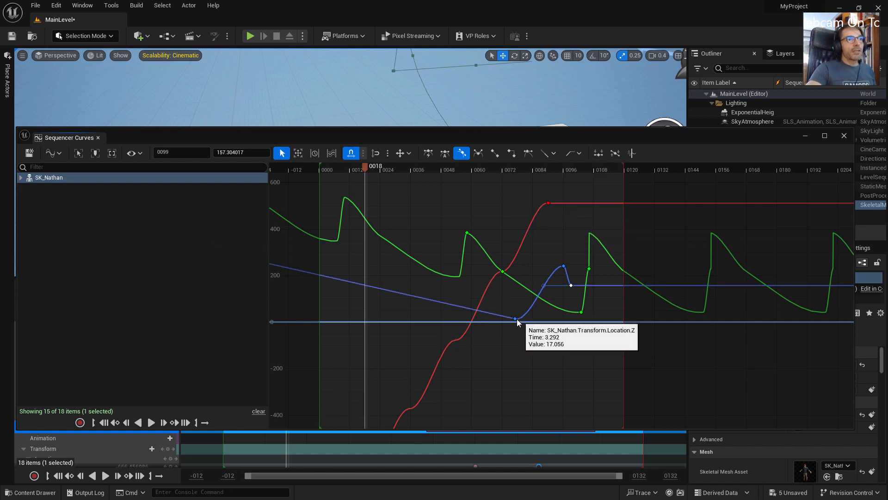
{"action": "left_click", "coordinate": [578, 154]}
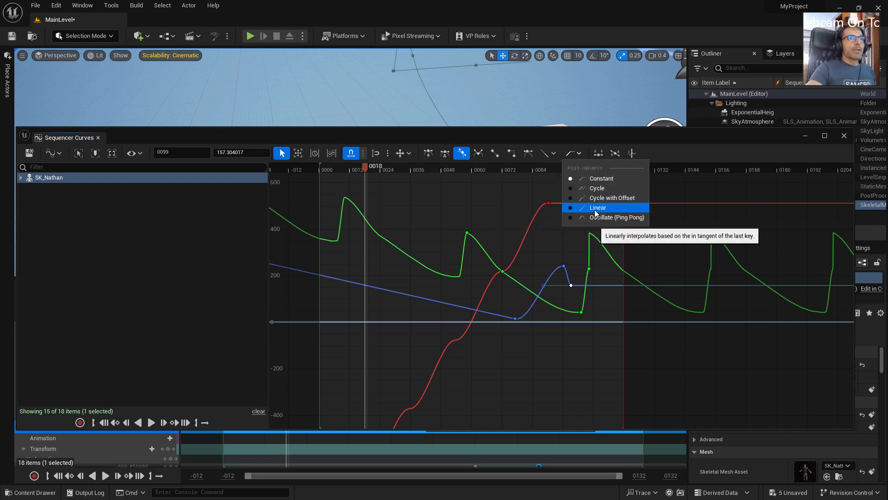
{"action": "left_click", "coordinate": [595, 209]}
Set both the post-infinity and pre-infinity of the Location Z curve to Cycle.
{"action": "left_click", "coordinate": [578, 156]}
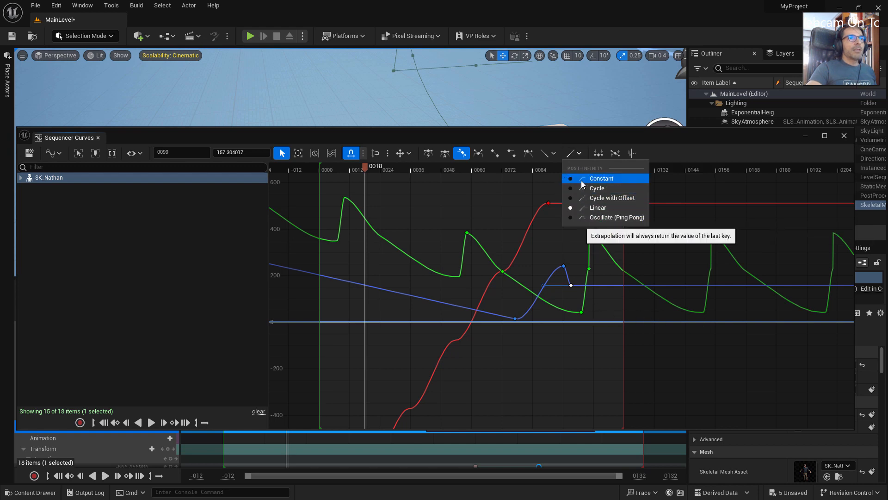
{"action": "left_click", "coordinate": [597, 188]}
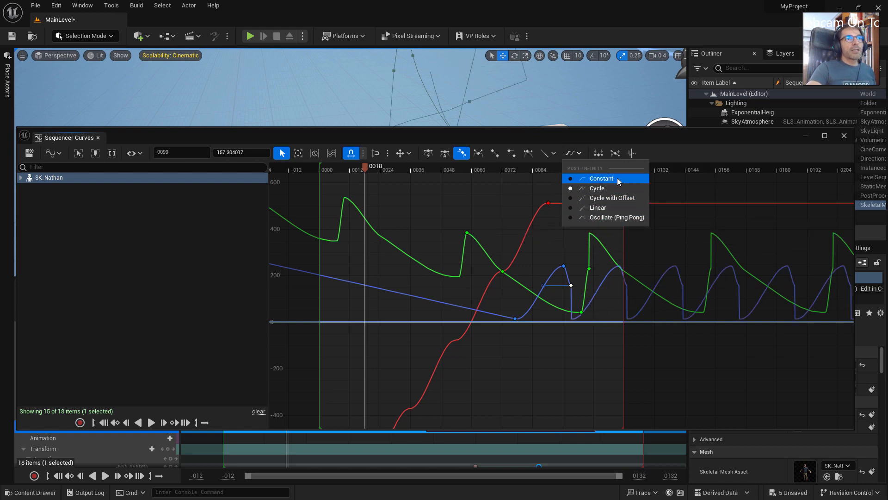
{"action": "left_click", "coordinate": [550, 153]}
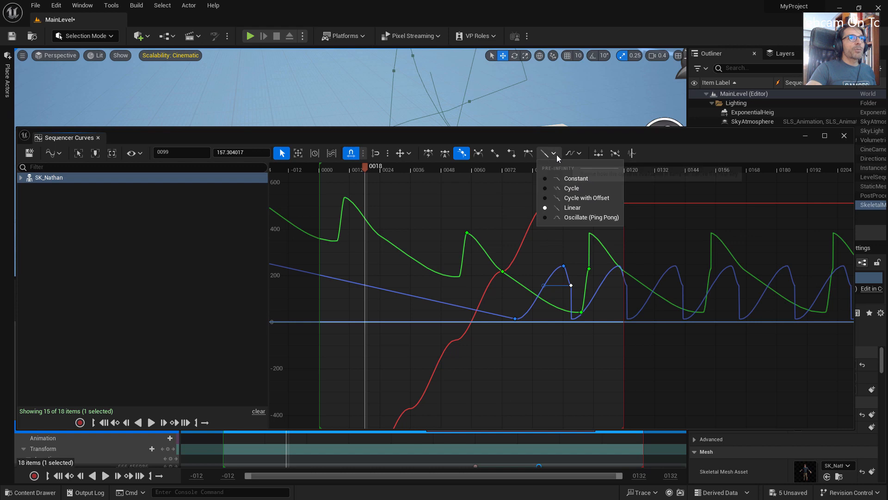
{"action": "left_click", "coordinate": [547, 190]}
Select the Location X curve's keys and set its pre-infinity to Cycle.
{"action": "left_click", "coordinate": [526, 234]}
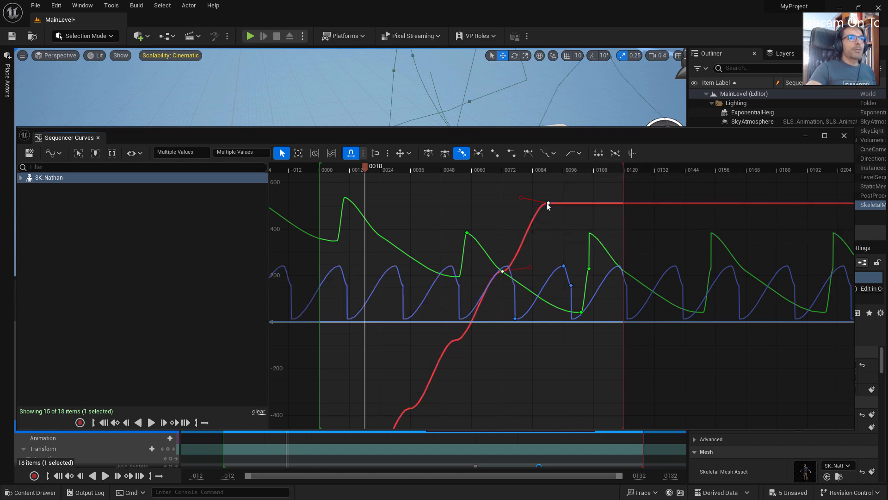
{"action": "left_click", "coordinate": [550, 154]}
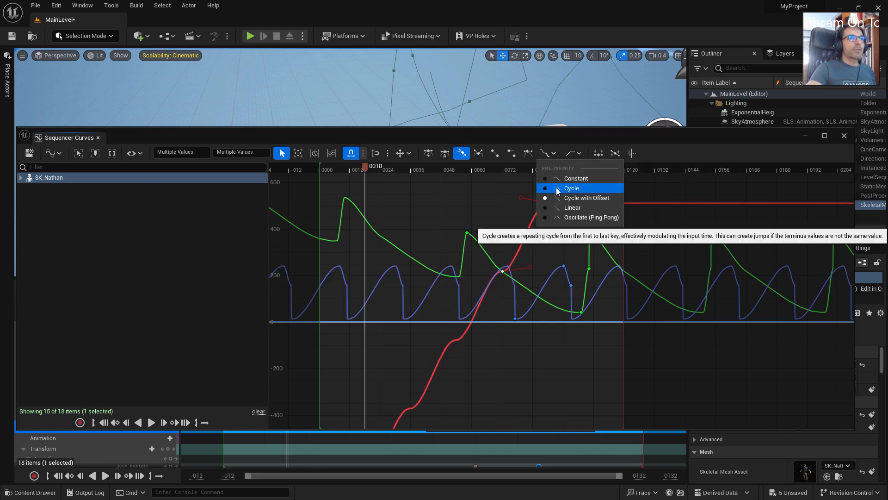
{"action": "left_click", "coordinate": [548, 189]}
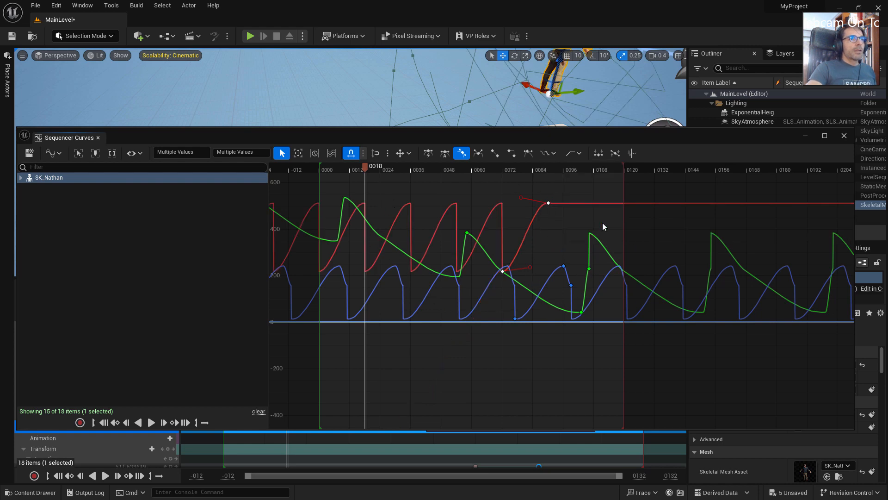
Select the Location Y key at frame 58 and set that curve's pre-infinity to Cycle.
{"action": "left_click", "coordinate": [467, 232]}
{"action": "left_click", "coordinate": [552, 153]}
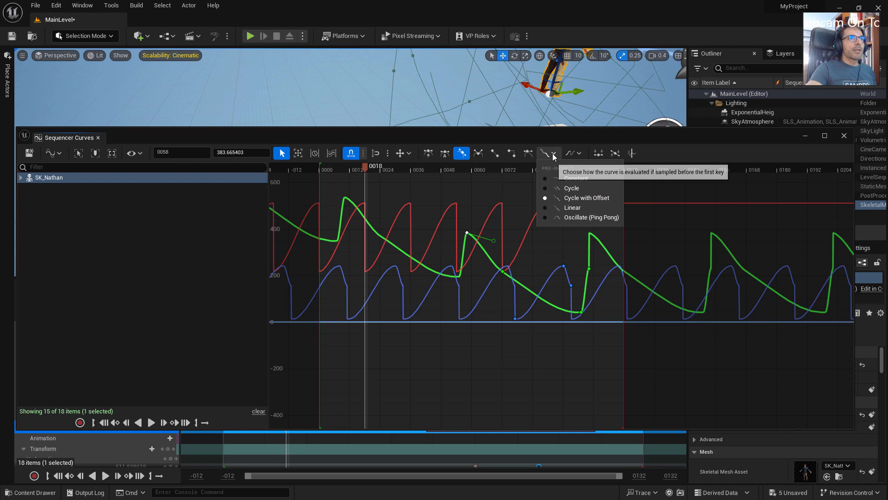
{"action": "left_click", "coordinate": [569, 197]}
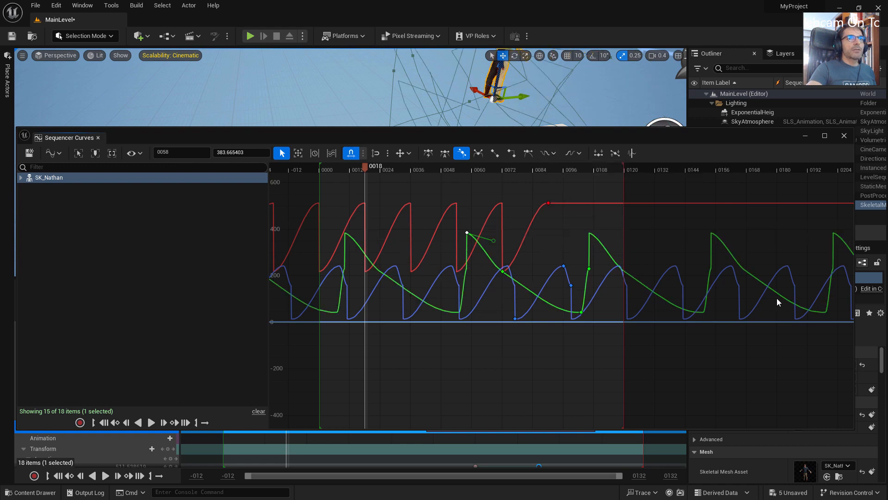
Inspect the repeating curves over a wider frame range and add a Location Z key at frame 100, about 263.52.
{"action": "scroll", "coordinate": [566, 325], "scroll_direction": "down", "scroll_amount": 14}
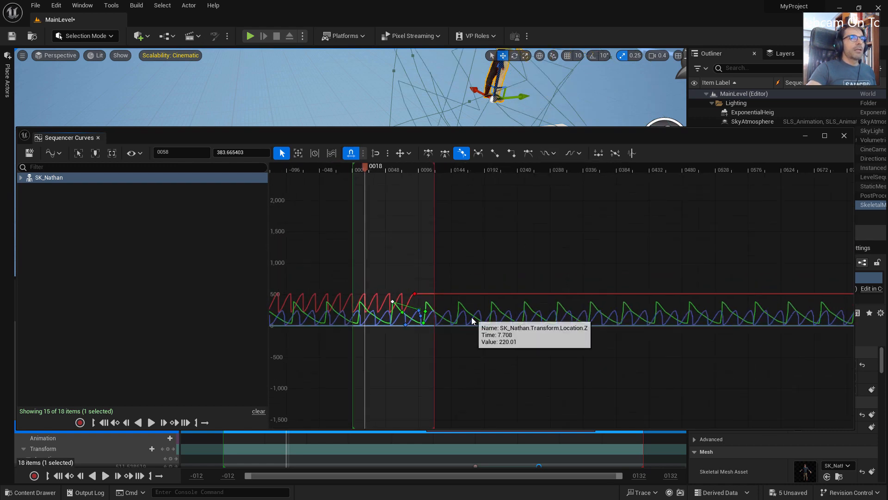
{"action": "middle_click_drag", "start_coordinate": [472, 317], "coordinate": [423, 310]}
{"action": "right_click_drag", "start_coordinate": [427, 265], "coordinate": [595, 295]}
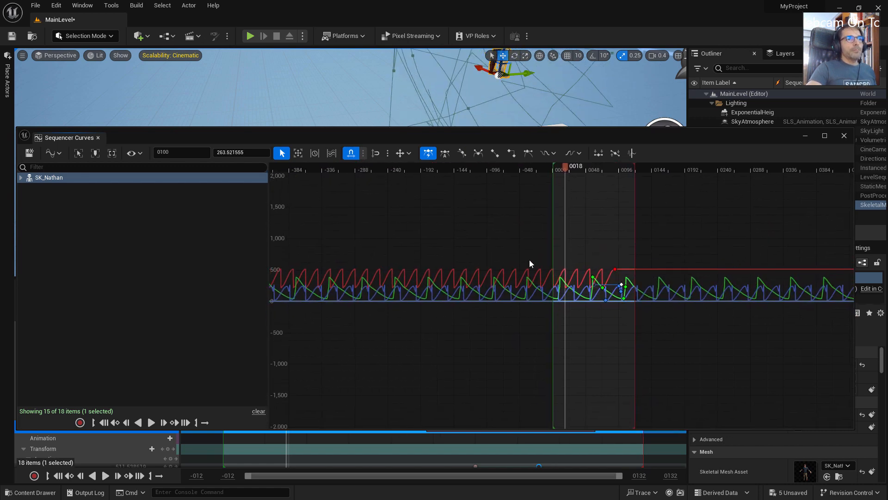
Select the Location X key at frame 90 and set that curve's post-infinity to Cycle.
{"action": "left_click", "coordinate": [615, 269]}
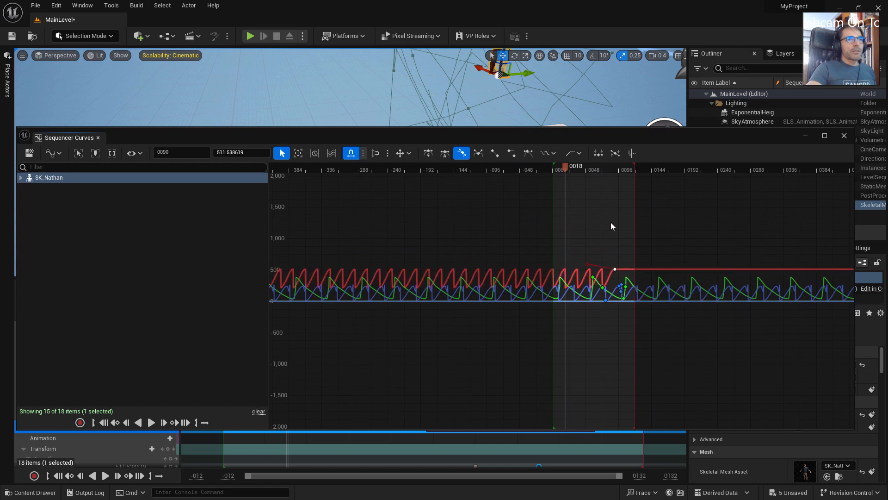
{"action": "left_click", "coordinate": [579, 153]}
{"action": "left_click", "coordinate": [597, 186]}
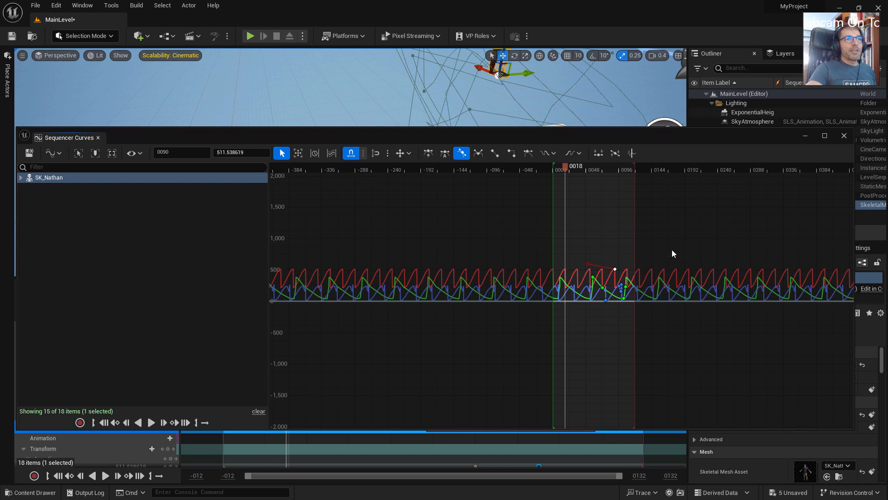
{"action": "right_click_drag", "start_coordinate": [672, 250], "coordinate": [625, 253]}
Set both the post-infinity and pre-infinity of the Location X curve to Constant.
{"action": "left_click", "coordinate": [554, 153]}
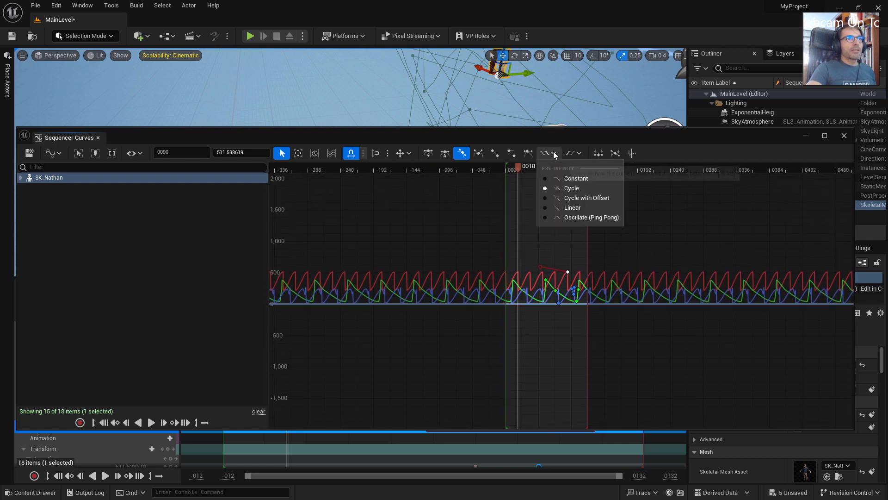
{"action": "left_click", "coordinate": [579, 154]}
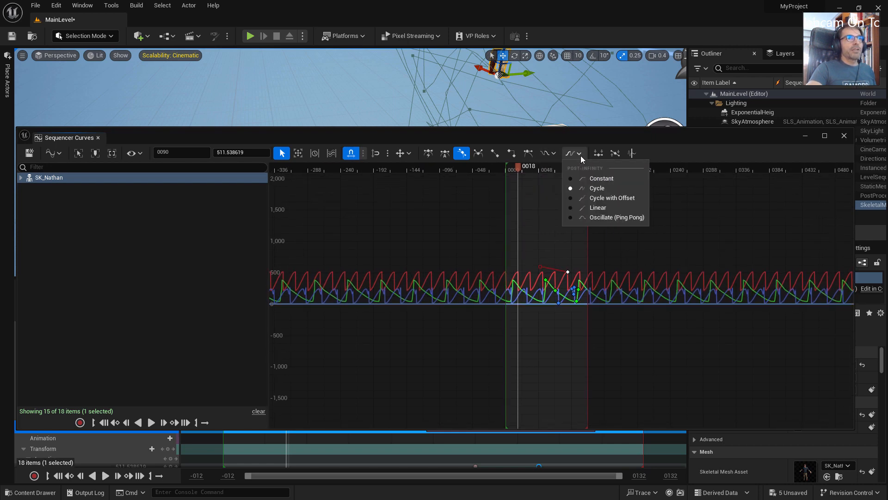
{"action": "left_click", "coordinate": [600, 178]}
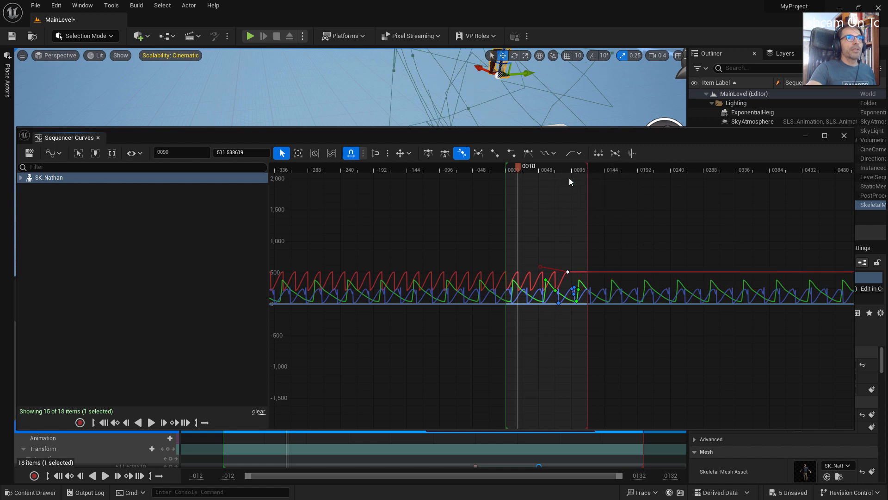
{"action": "left_click", "coordinate": [555, 154]}
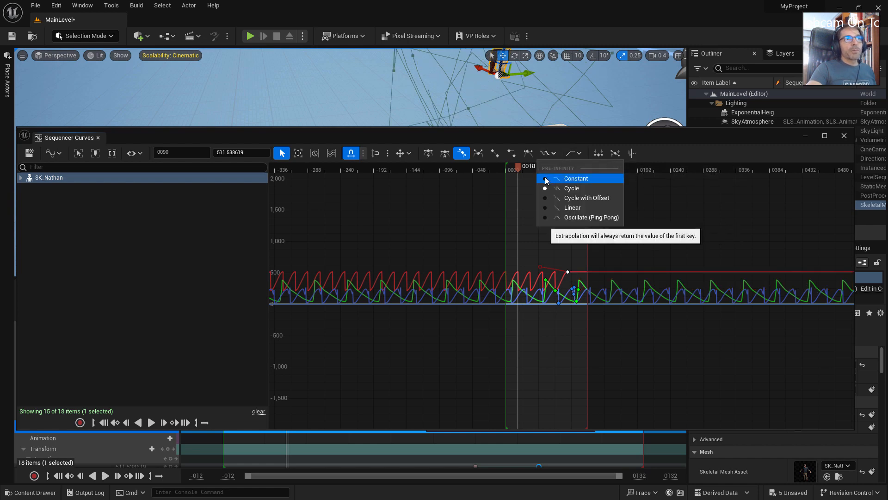
{"action": "left_click", "coordinate": [576, 178]}
Select the keys of all Location curves, set their pre-infinity and post-infinity to Constant, and clear the selection.
{"action": "left_click_drag", "start_coordinate": [482, 243], "coordinate": [644, 360]}
{"action": "left_click", "coordinate": [555, 154]}
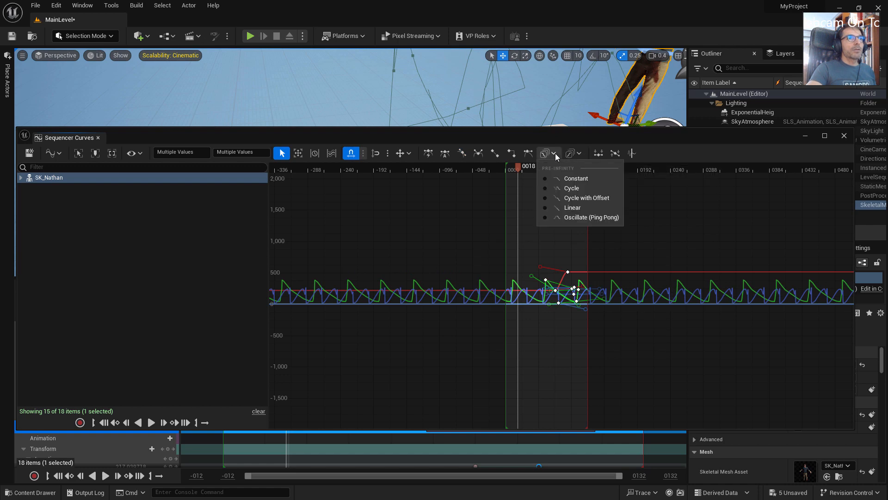
{"action": "left_click", "coordinate": [575, 178]}
{"action": "left_click", "coordinate": [579, 154]}
{"action": "left_click", "coordinate": [590, 180]}
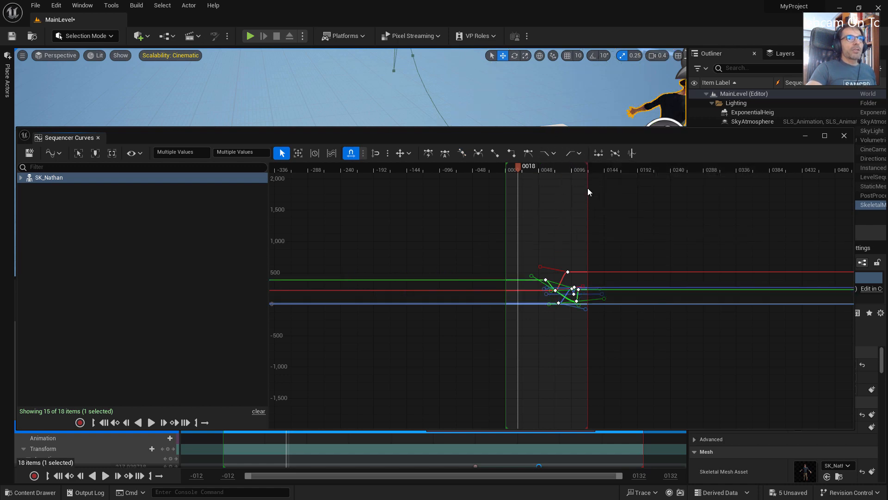
{"action": "left_click", "coordinate": [546, 243]}
Select all Location keys, try Oscillate (Ping Pong) as their post-infinity, and restore it to Constant.
{"action": "scroll", "coordinate": [575, 297], "scroll_direction": "up", "scroll_amount": 7}
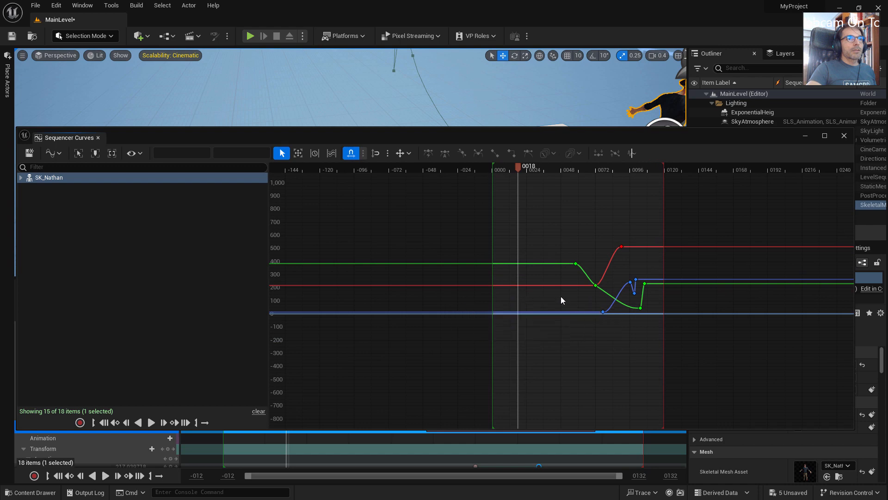
{"action": "right_click_drag", "start_coordinate": [595, 295], "coordinate": [516, 295]}
{"action": "scroll", "coordinate": [519, 298], "scroll_direction": "up", "scroll_amount": 7}
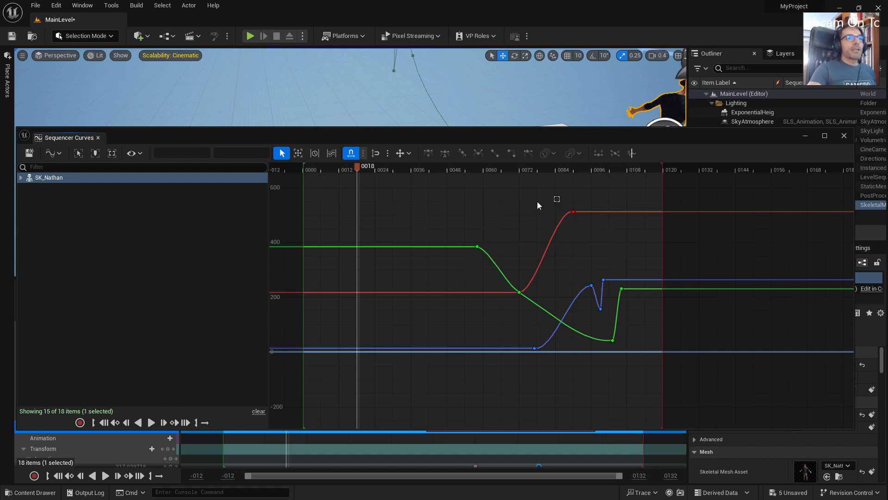
{"action": "left_click_drag", "start_coordinate": [440, 202], "coordinate": [690, 426]}
{"action": "left_click", "coordinate": [580, 153]}
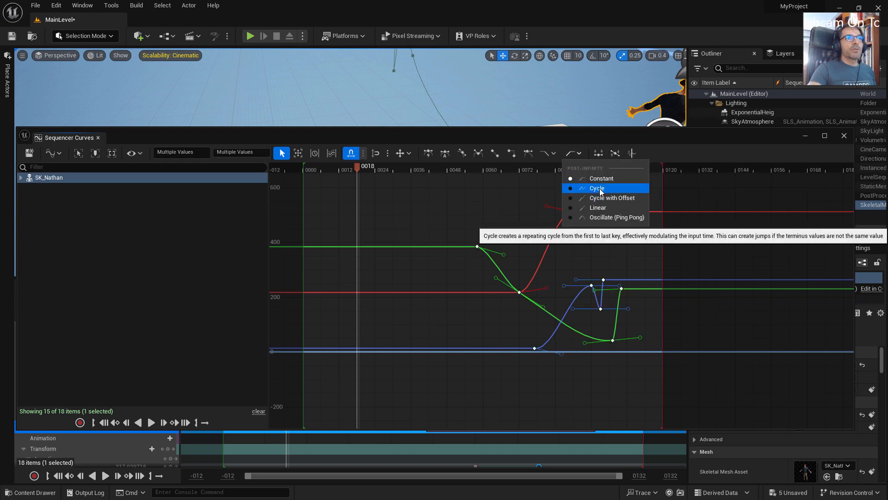
{"action": "left_click", "coordinate": [596, 217]}
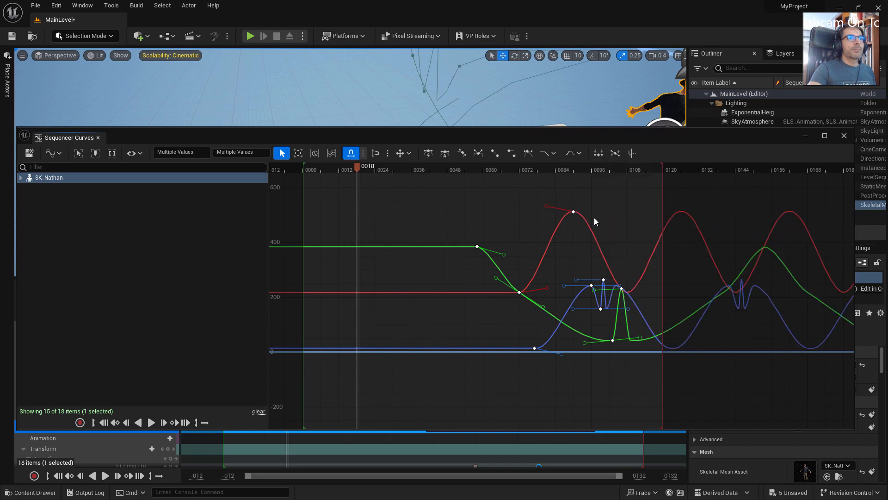
{"action": "left_click", "coordinate": [579, 154]}
{"action": "left_click", "coordinate": [591, 184]}
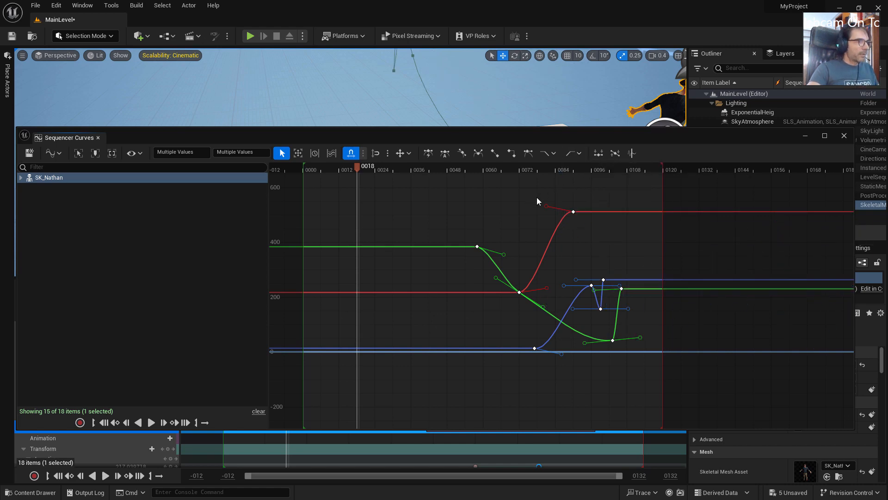
Switch to the Sequencer Curve Editor presentation slide to review pre- and post-infinity, and return to Unreal Editor.
{"action": "key", "text": "alt+Tab"}
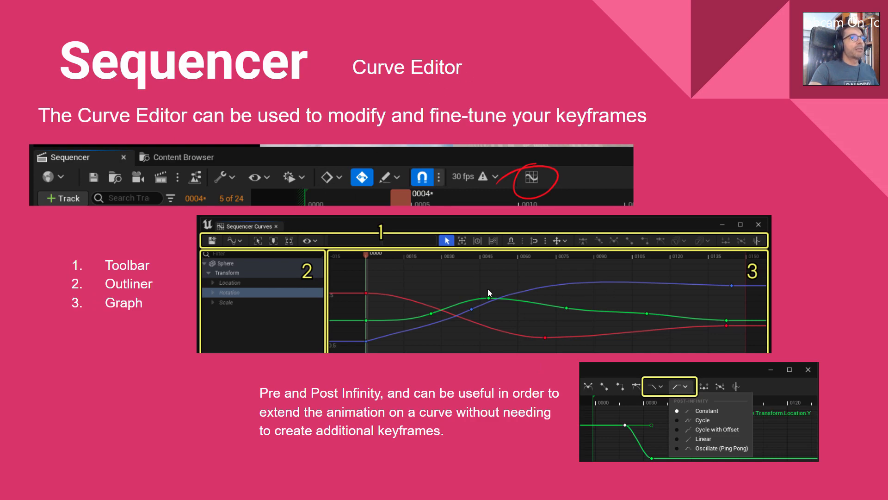
{"action": "key", "text": "alt+Tab"}
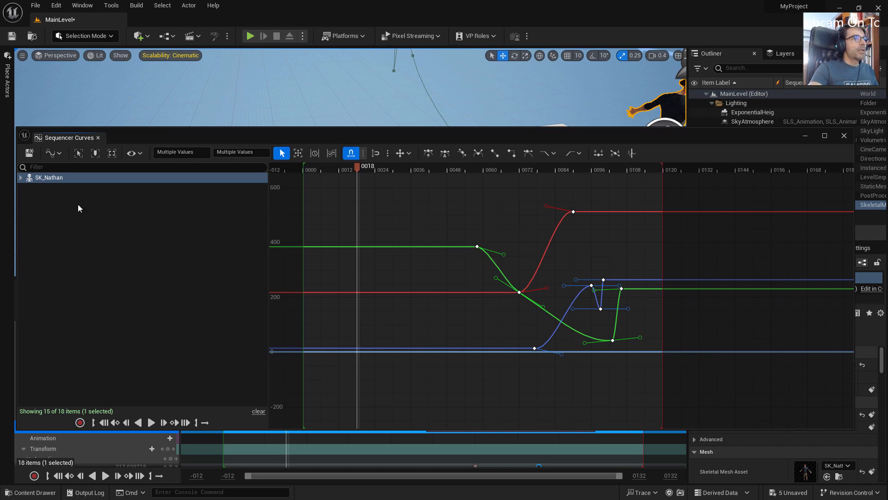
Expand SK_Nathan's Transform down to its individual Location, Rotation and Scale channels in the curve outliner.
{"action": "left_click", "coordinate": [21, 178]}
{"action": "left_click", "coordinate": [25, 198]}
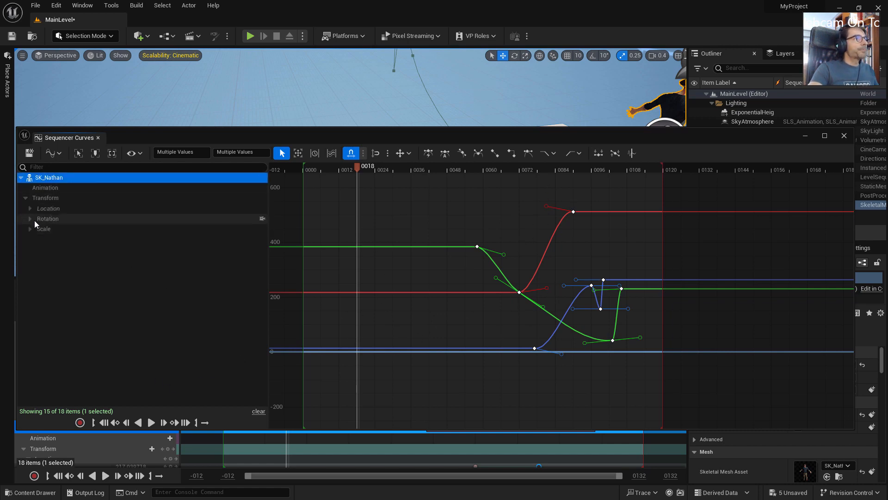
{"action": "left_click", "coordinate": [31, 210]}
{"action": "left_click", "coordinate": [31, 251]}
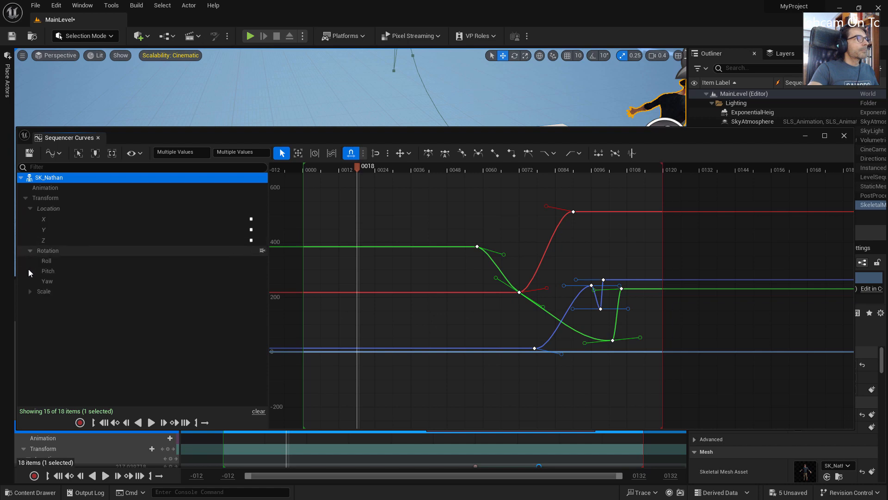
{"action": "left_click", "coordinate": [30, 295]}
Move all Location keys about 14 frames later and about 108 units higher, close the Curve Editor, and deselect the keys.
{"action": "middle_click_drag", "start_coordinate": [429, 310], "coordinate": [540, 263]}
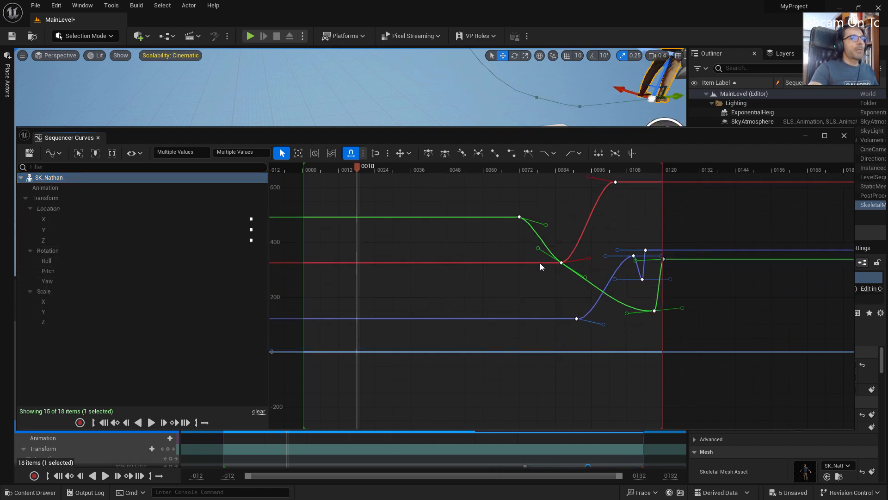
{"action": "left_click", "coordinate": [845, 136]}
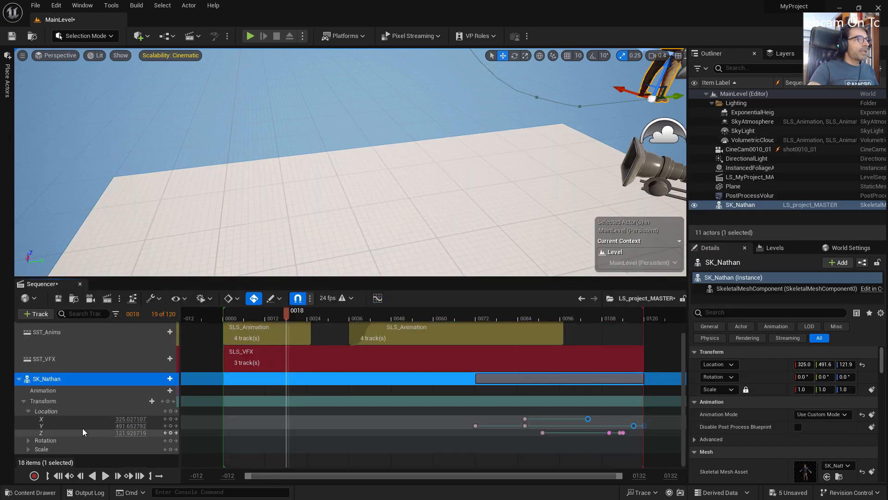
{"action": "left_click", "coordinate": [436, 442]}
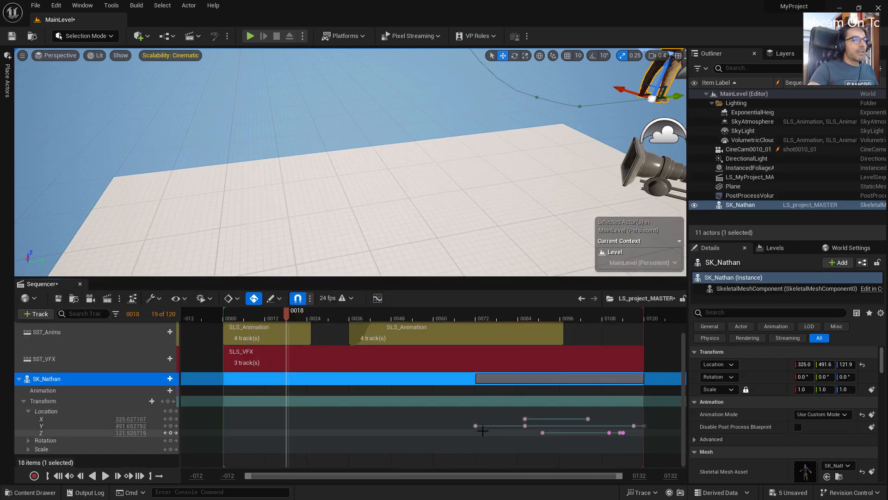
Expand SK_Nathan's Rotation channels in Sequencer and rotate the character to a yaw of about 65.3°.
{"action": "left_click", "coordinate": [50, 413]}
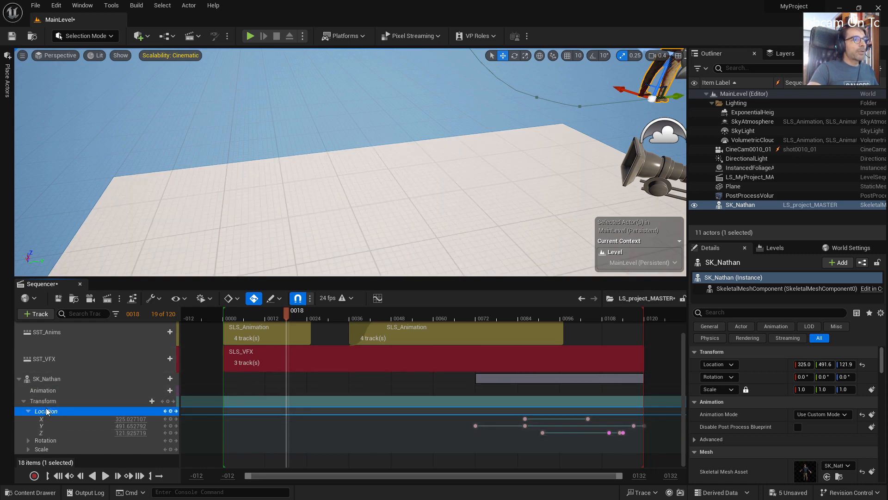
{"action": "left_click", "coordinate": [45, 401]}
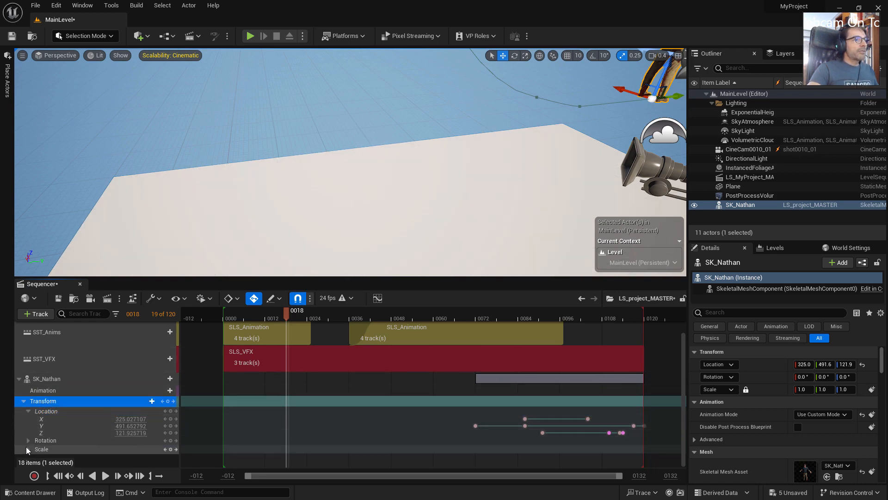
{"action": "left_click", "coordinate": [28, 440]}
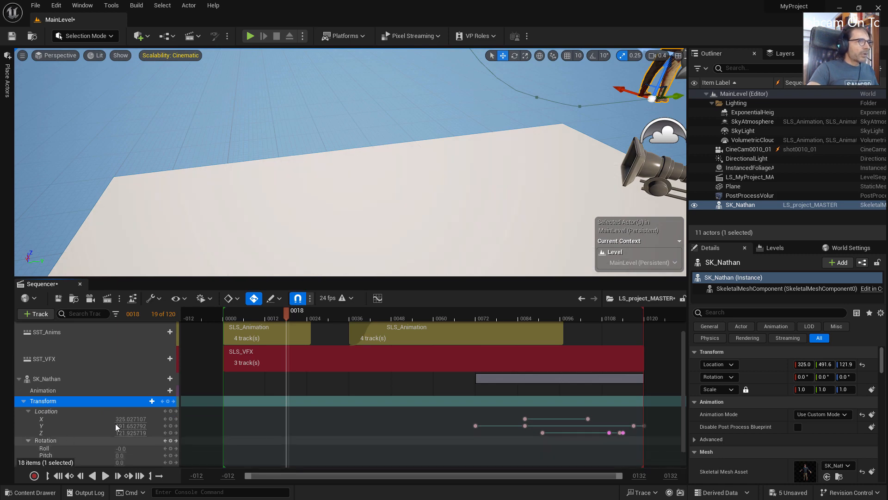
{"action": "left_click_drag", "start_coordinate": [317, 314], "coordinate": [363, 324]}
{"action": "scroll", "coordinate": [353, 405], "scroll_direction": "down", "scroll_amount": 3}
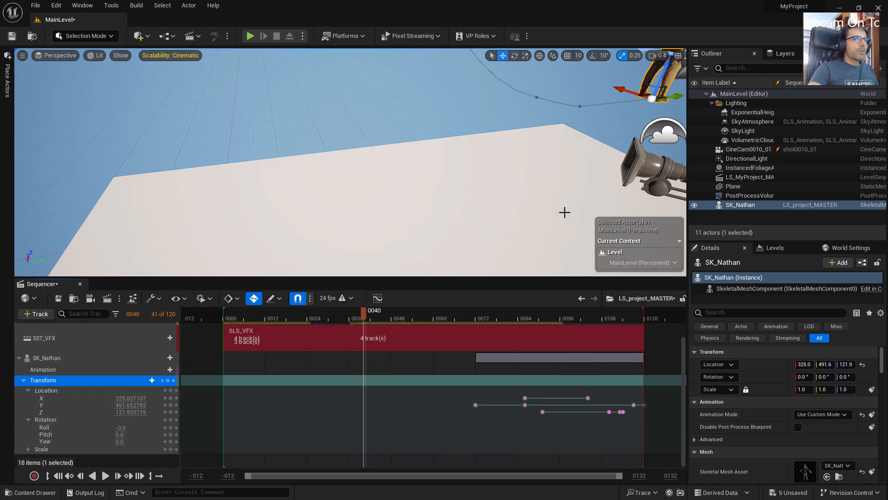
{"action": "scroll", "coordinate": [546, 201], "scroll_direction": "down", "scroll_amount": 4}
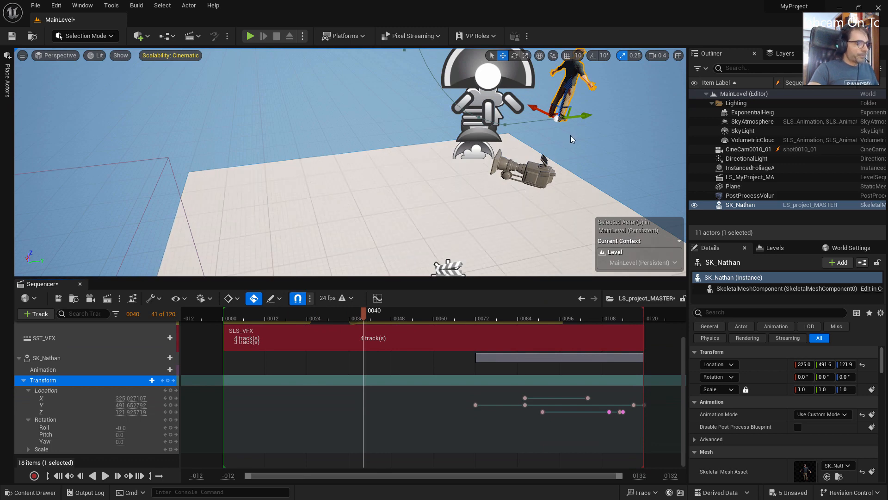
{"action": "key", "text": "e"}
{"action": "left_click_drag", "start_coordinate": [567, 120], "coordinate": [467, 285]}
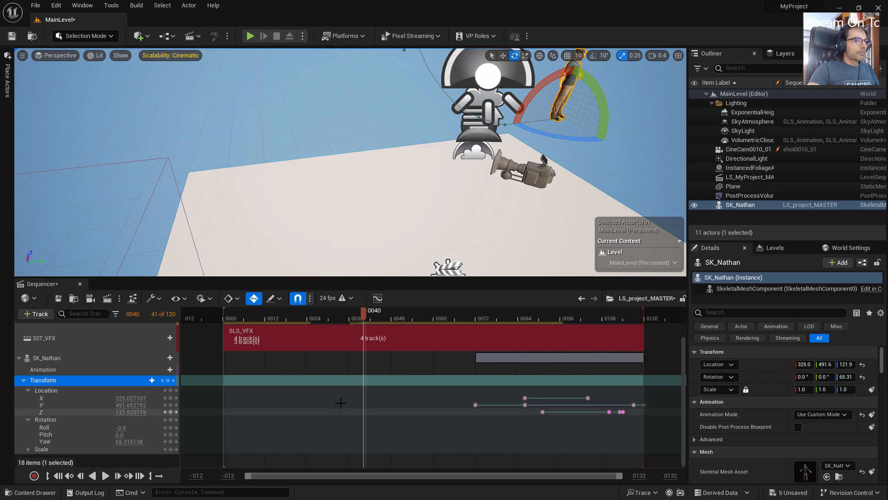
Add a Rotation keyframe for SK_Nathan at frame 0.
{"action": "scroll", "coordinate": [341, 403], "scroll_direction": "up", "scroll_amount": 2}
{"action": "left_click_drag", "start_coordinate": [364, 313], "coordinate": [223, 339]}
{"action": "scroll", "coordinate": [103, 426], "scroll_direction": "down", "scroll_amount": 2}
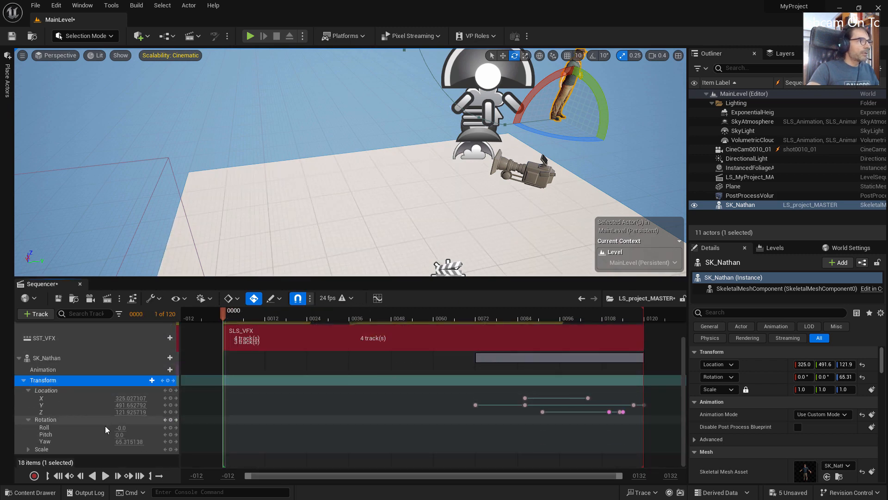
{"action": "left_click", "coordinate": [170, 420]}
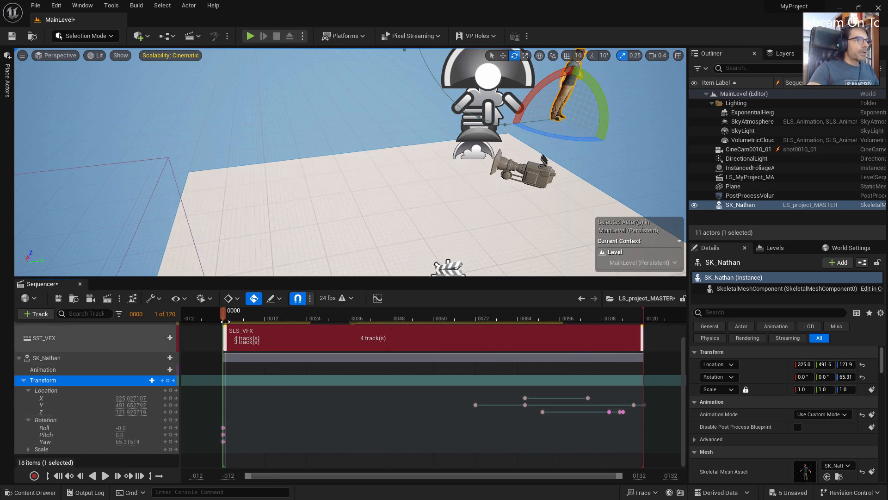
Rotate SK_Nathan to a yaw of about -104.9° at frame 72 and rotate the character further at frame 110.
{"action": "left_click_drag", "start_coordinate": [225, 316], "coordinate": [471, 318]}
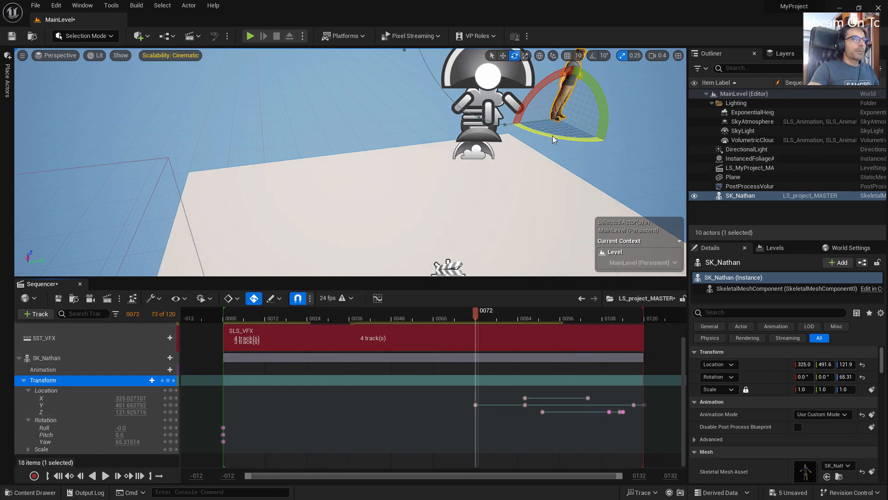
{"action": "left_click_drag", "start_coordinate": [552, 138], "coordinate": [608, 144]}
{"action": "left_click_drag", "start_coordinate": [477, 316], "coordinate": [609, 332]}
{"action": "scroll", "coordinate": [470, 163], "scroll_direction": "down", "scroll_amount": 3}
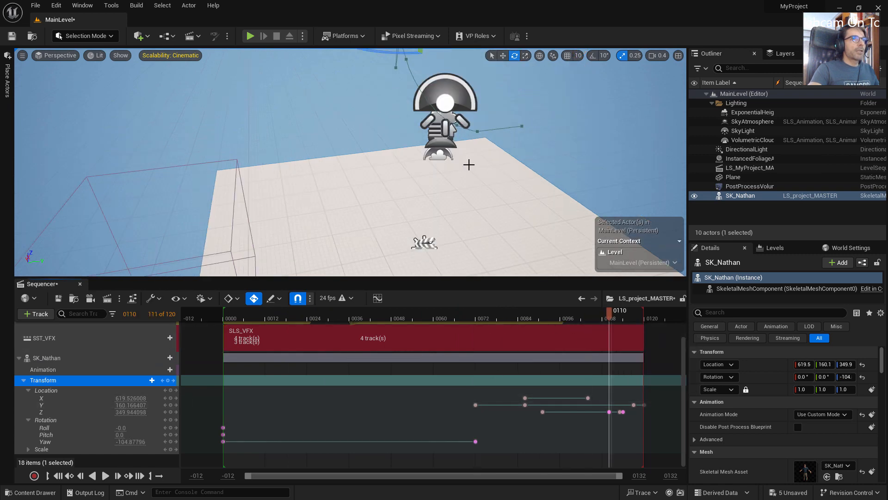
{"action": "left_click_drag", "start_coordinate": [381, 72], "coordinate": [326, 61]}
Move the first X and Z keys and first two Y keys of Location about 66 frames earlier.
{"action": "left_click_drag", "start_coordinate": [467, 394], "coordinate": [300, 408]}
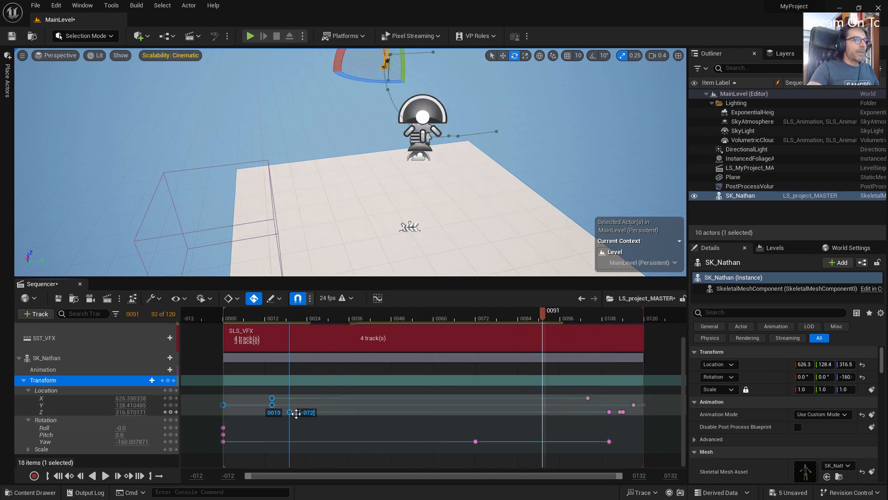
{"action": "double_click", "coordinate": [61, 380]}
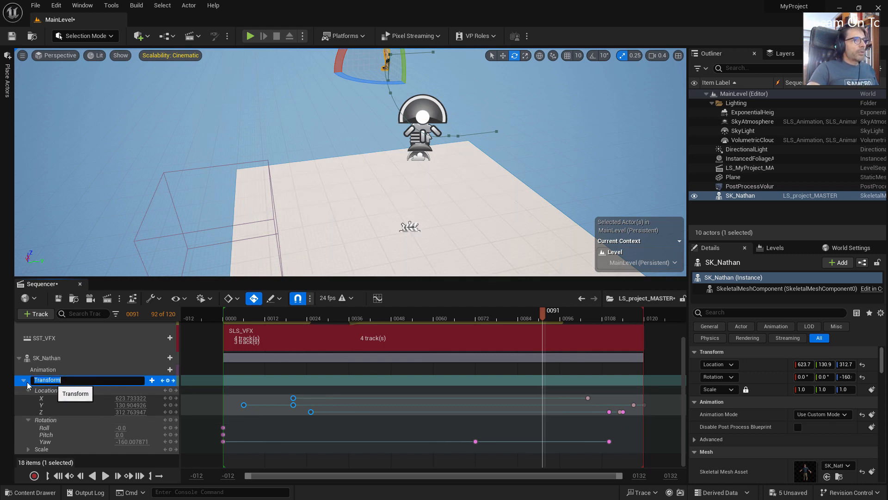
{"action": "left_click", "coordinate": [57, 390]}
Open the Curve Editor for SK_Nathan's Transform track and inspect its Location and Rotation curves.
{"action": "left_click", "coordinate": [62, 381]}
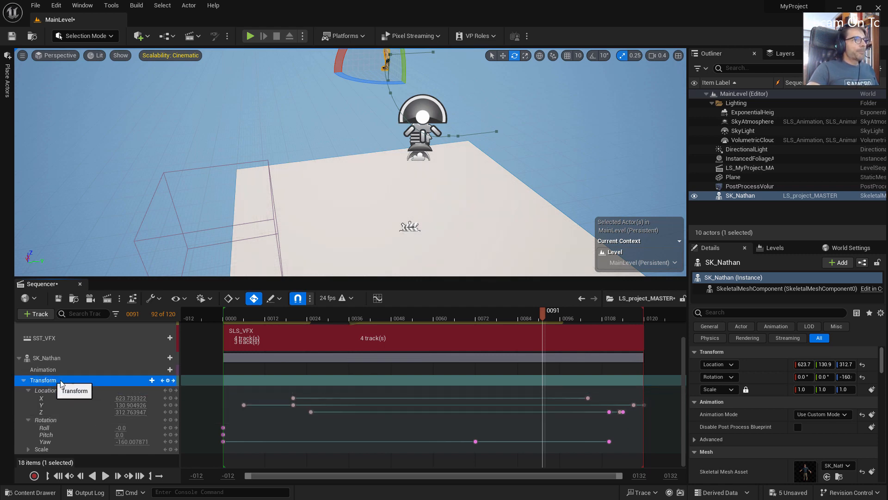
{"action": "left_click", "coordinate": [377, 298]}
{"action": "scroll", "coordinate": [419, 308], "scroll_direction": "down", "scroll_amount": 3}
{"action": "scroll", "coordinate": [509, 324], "scroll_direction": "down", "scroll_amount": 4}
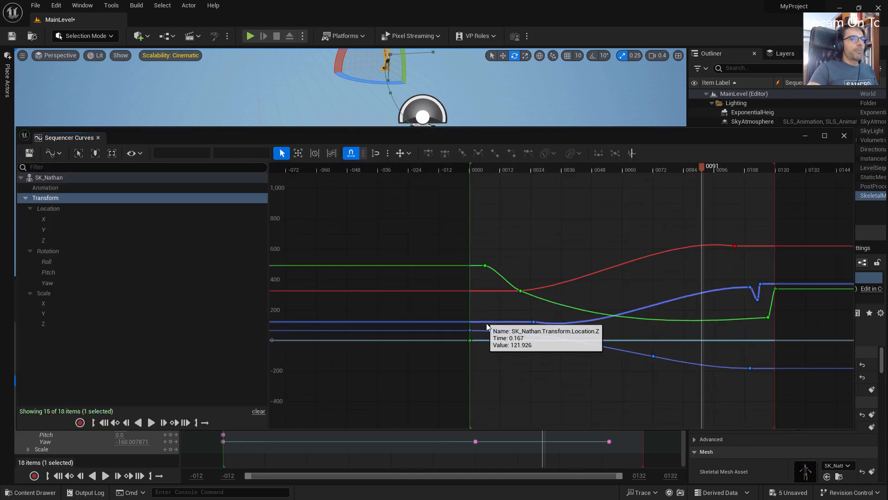
{"action": "scroll", "coordinate": [601, 311], "scroll_direction": "up", "scroll_amount": 4}
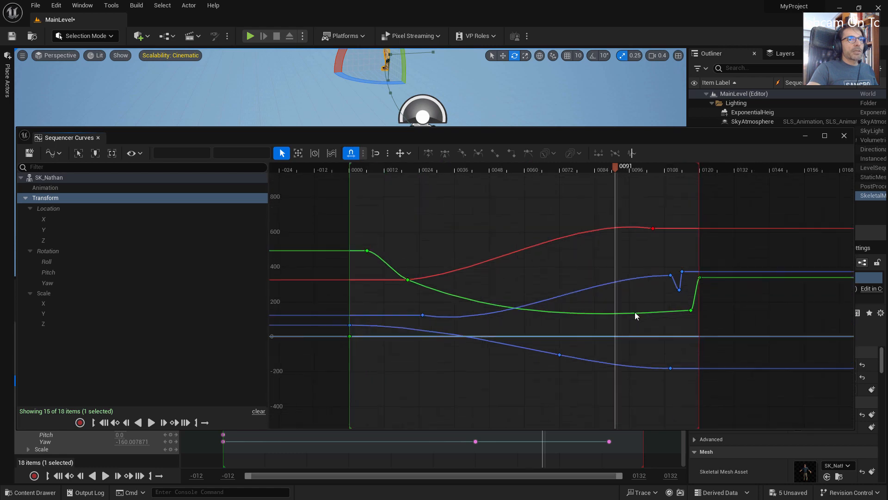
Reposition the Sequencer Curves window and isolate SK_Nathan's Rotation Roll, Pitch and Yaw curves one at a time to examine them.
{"action": "scroll", "coordinate": [620, 304], "scroll_direction": "down", "scroll_amount": 2}
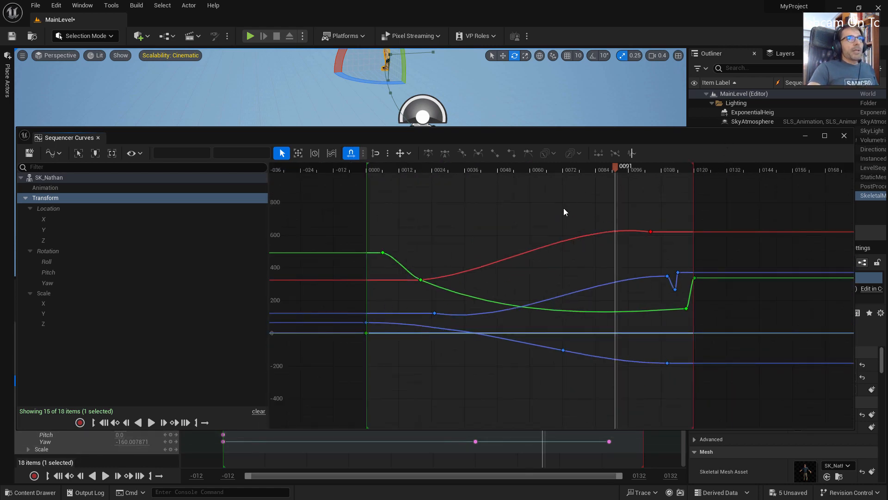
{"action": "left_click_drag", "start_coordinate": [683, 134], "coordinate": [665, 110]}
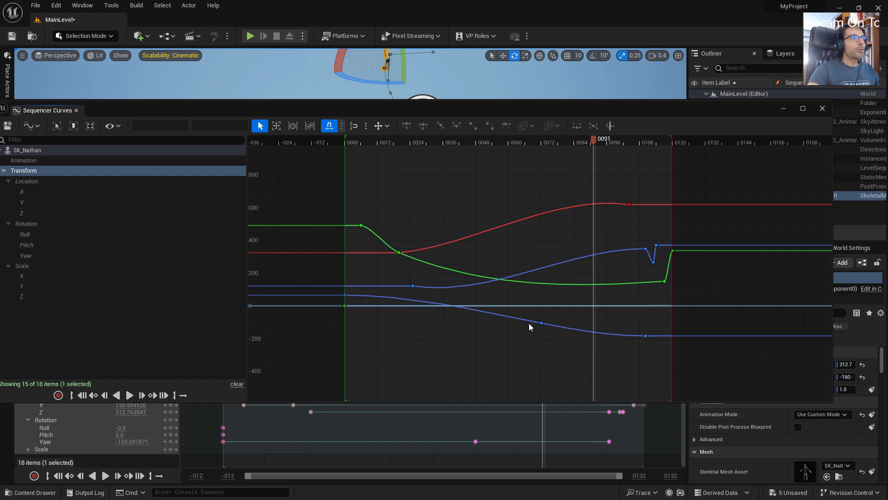
{"action": "left_click", "coordinate": [51, 234]}
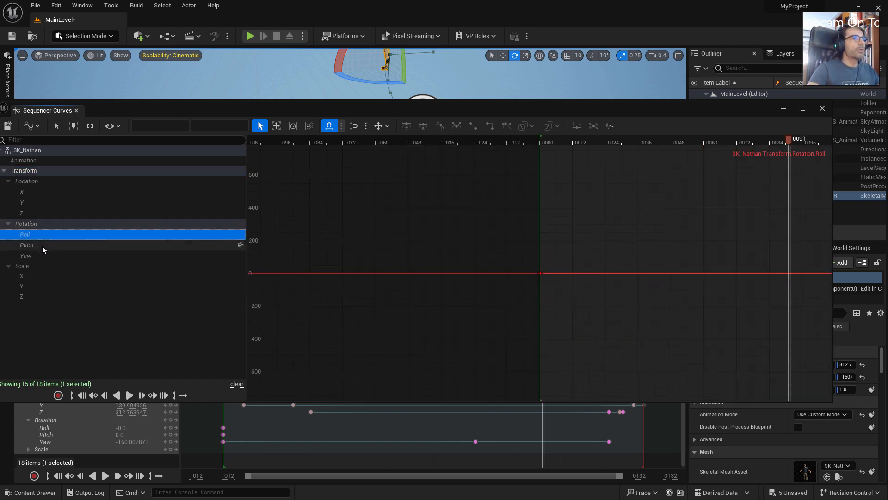
{"action": "left_click", "coordinate": [42, 246]}
{"action": "left_click", "coordinate": [38, 254]}
{"action": "left_click", "coordinate": [48, 236]}
Examine SK_Nathan's Location X, Y and Z curves individually in the Curve Editor.
{"action": "left_click", "coordinate": [54, 203]}
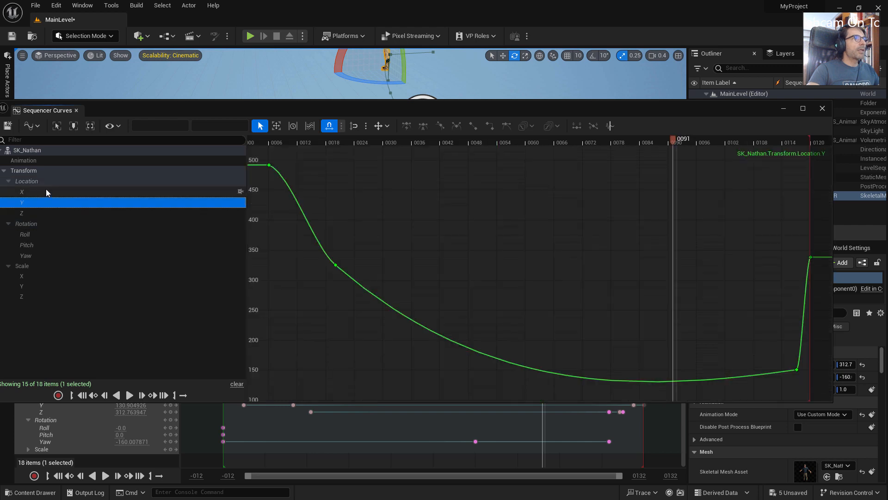
{"action": "left_click", "coordinate": [139, 192]}
{"action": "left_click", "coordinate": [32, 202]}
{"action": "left_click", "coordinate": [37, 213]}
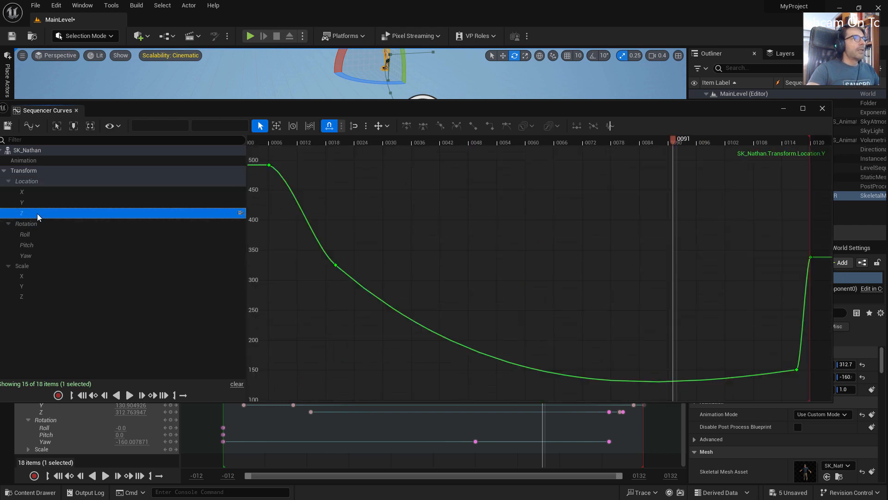
{"action": "left_click", "coordinate": [31, 194]}
{"action": "left_click", "coordinate": [41, 213]}
{"action": "left_click", "coordinate": [43, 194]}
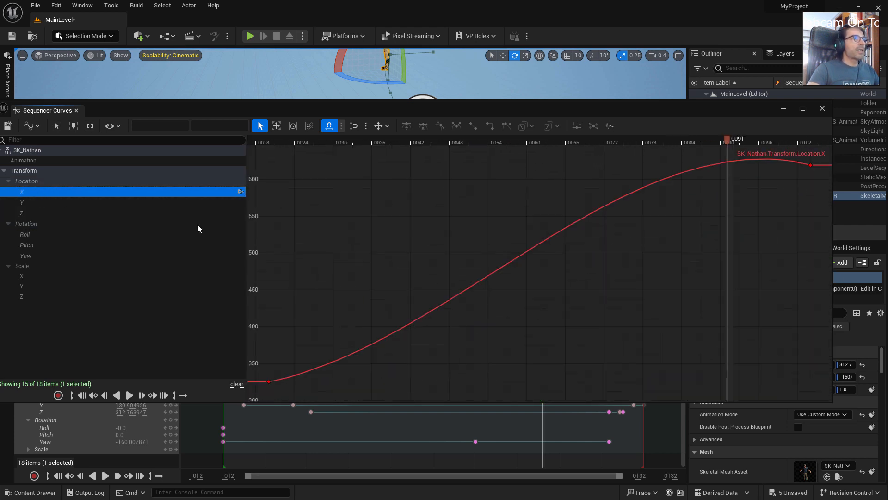
{"action": "scroll", "coordinate": [655, 224], "scroll_direction": "down", "scroll_amount": 2}
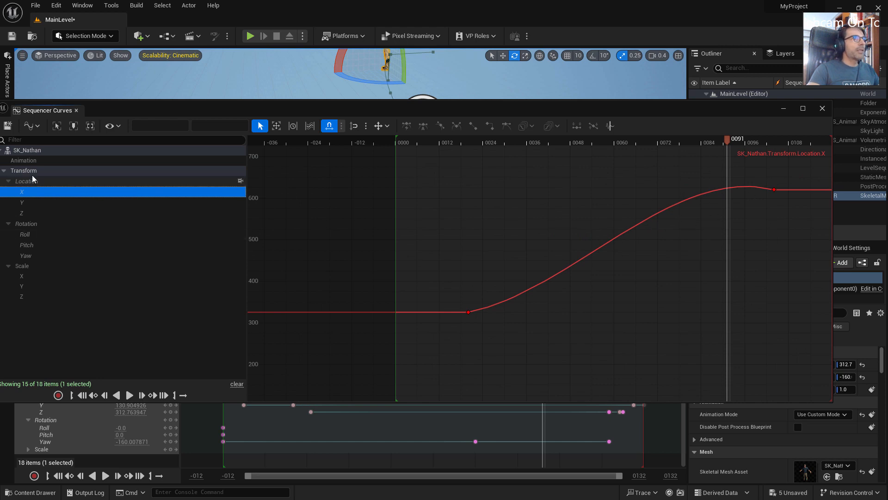
{"action": "left_click", "coordinate": [65, 205]}
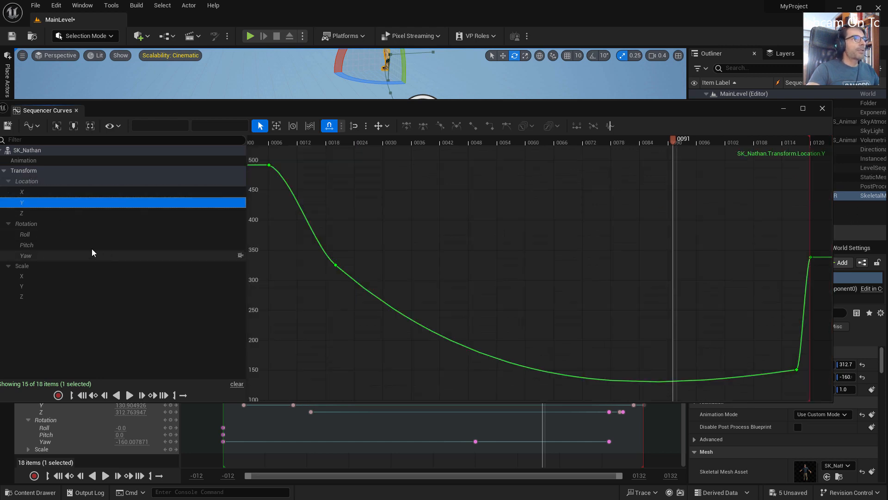
Compare the individual Rotation Roll, Pitch and Yaw curves again and display all Transform curves together.
{"action": "left_click", "coordinate": [41, 233]}
{"action": "left_click", "coordinate": [30, 244]}
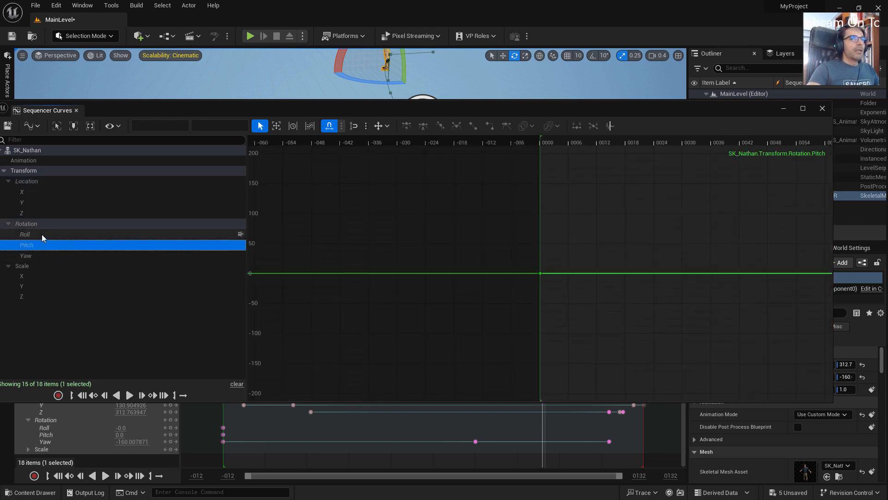
{"action": "left_click", "coordinate": [41, 235]}
{"action": "left_click", "coordinate": [29, 244]}
{"action": "left_click", "coordinate": [30, 255]}
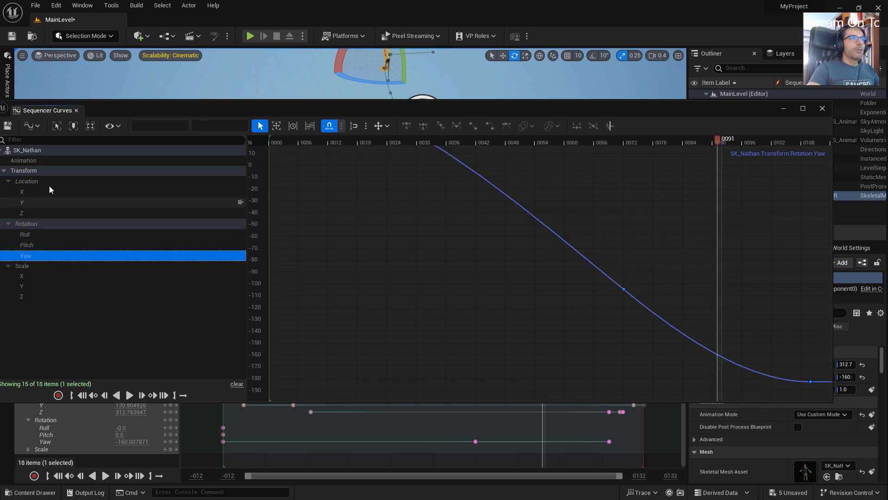
{"action": "left_click", "coordinate": [37, 171]}
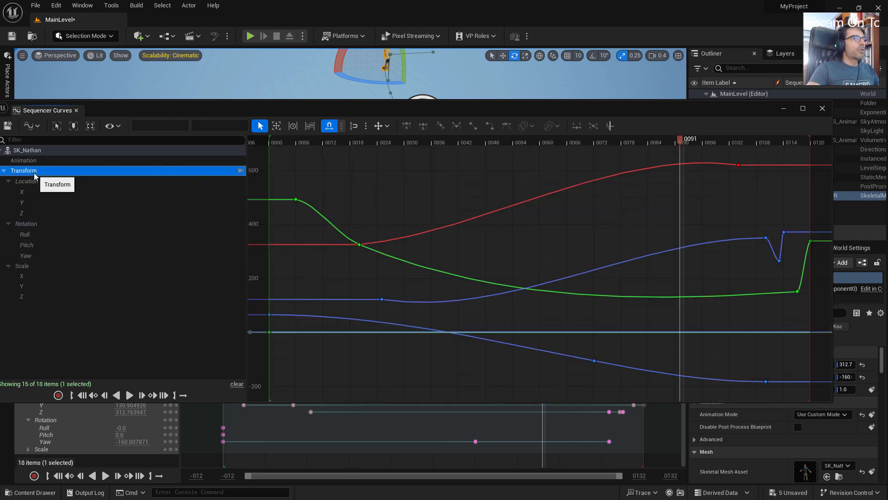
Close the Curve Editor, switch to the Sequencer presentation to read the Curve Editor Tools slide, and return to Unreal Editor.
{"action": "left_click", "coordinate": [823, 109]}
{"action": "right_click_drag", "start_coordinate": [418, 219], "coordinate": [437, 218]}
{"action": "key", "text": "alt+Tab"}
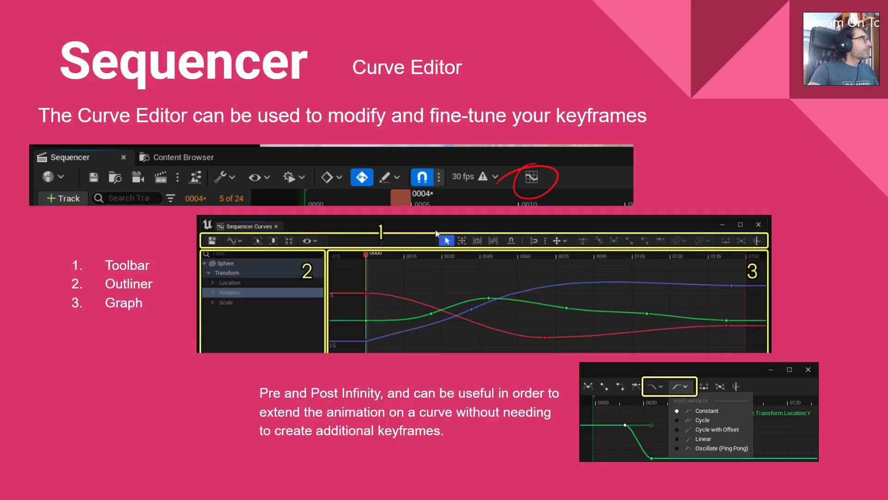
{"action": "left_click", "coordinate": [442, 293]}
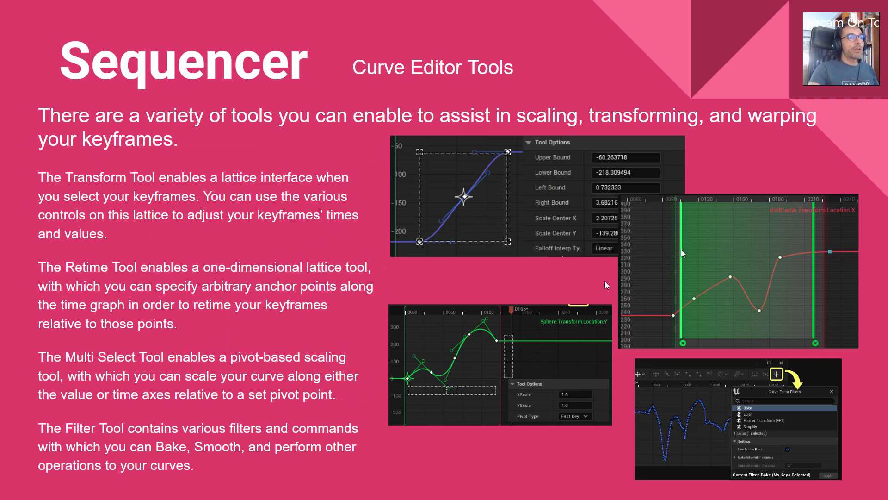
{"action": "key", "text": "alt+Tab"}
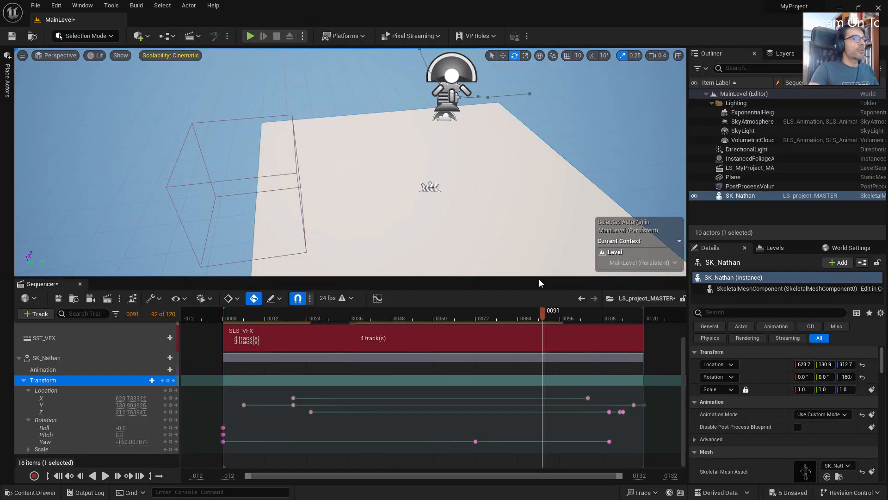
Reopen the Curve Editor, shift the early Location and Rotation keys about 2 frames later, and move the second Location Y key to about frame 30.
{"action": "left_click", "coordinate": [377, 298]}
{"action": "scroll", "coordinate": [491, 320], "scroll_direction": "down", "scroll_amount": 2}
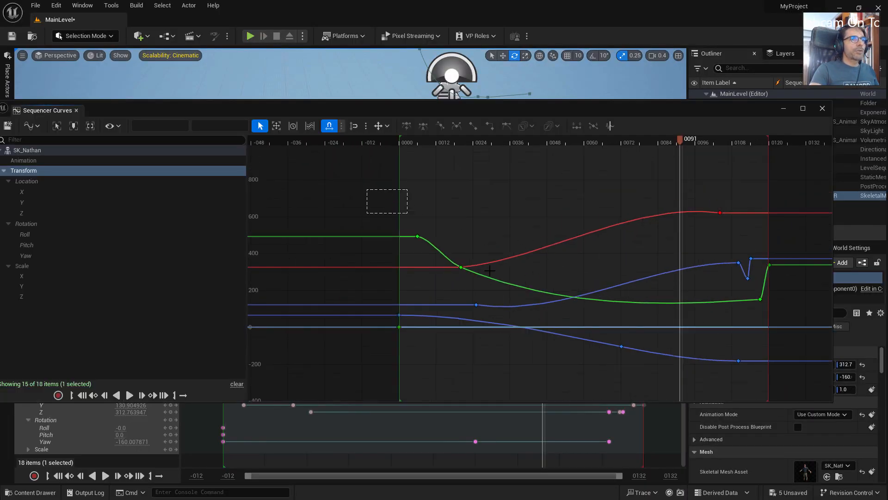
{"action": "left_click_drag", "start_coordinate": [489, 270], "coordinate": [657, 370]}
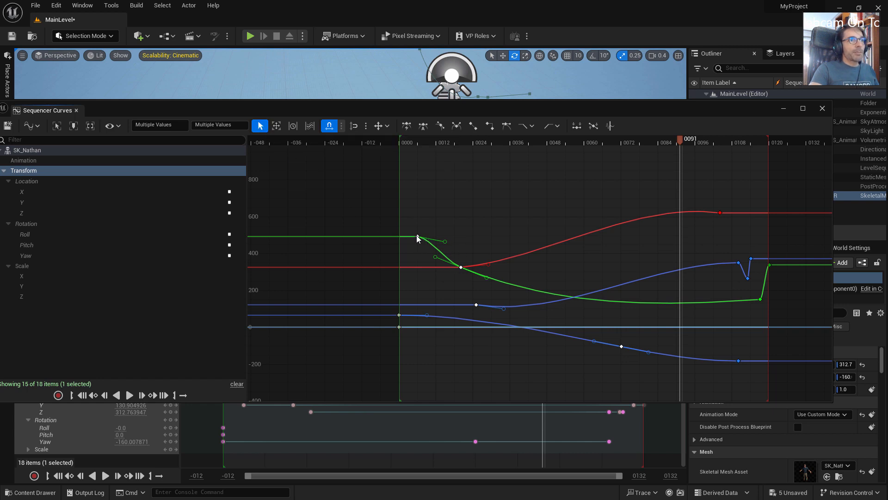
{"action": "left_click_drag", "start_coordinate": [417, 239], "coordinate": [424, 236]}
{"action": "left_click", "coordinate": [451, 212]}
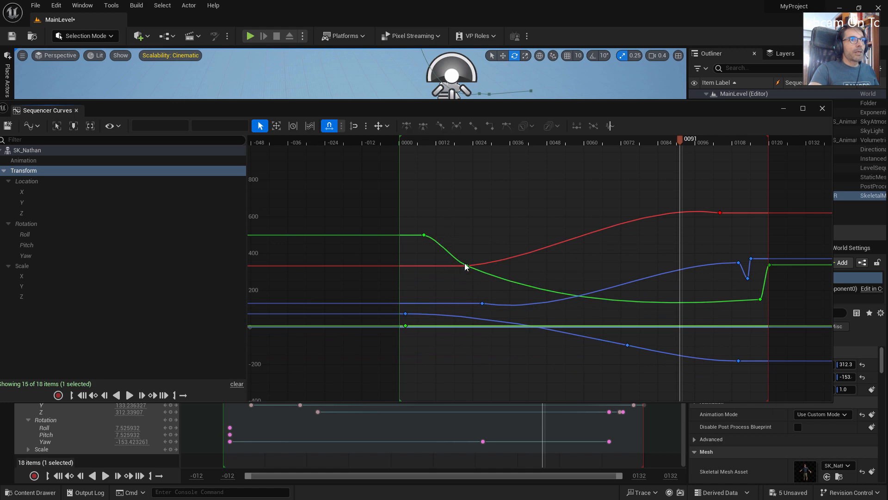
{"action": "left_click_drag", "start_coordinate": [465, 264], "coordinate": [423, 220]}
Select the early Location and Rotation keys, narrow them with the Transform tool to time bounds 0.375 and 2.79, and shift them upward.
{"action": "left_click_drag", "start_coordinate": [397, 193], "coordinate": [648, 365]}
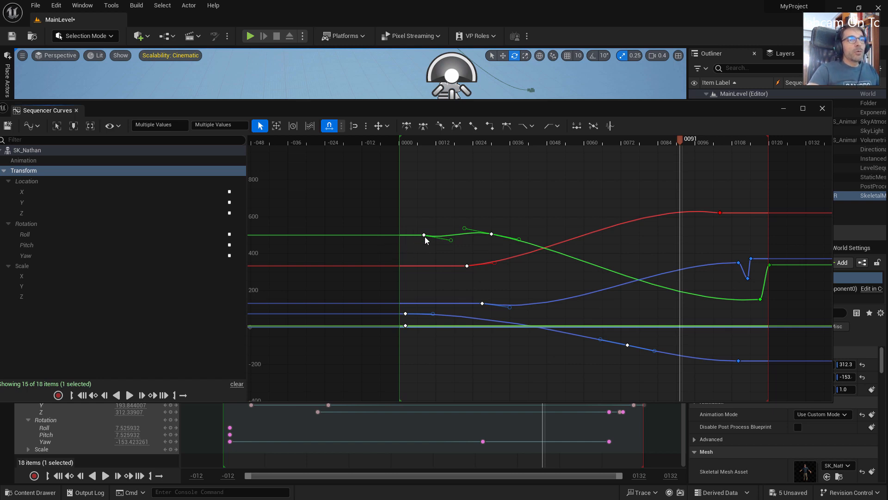
{"action": "mouse_move", "coordinate": [425, 237]}
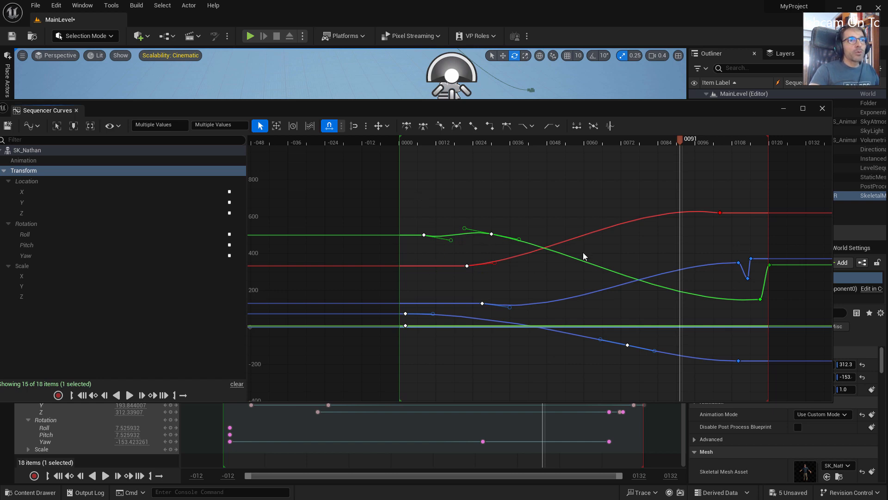
{"action": "left_click", "coordinate": [277, 127]}
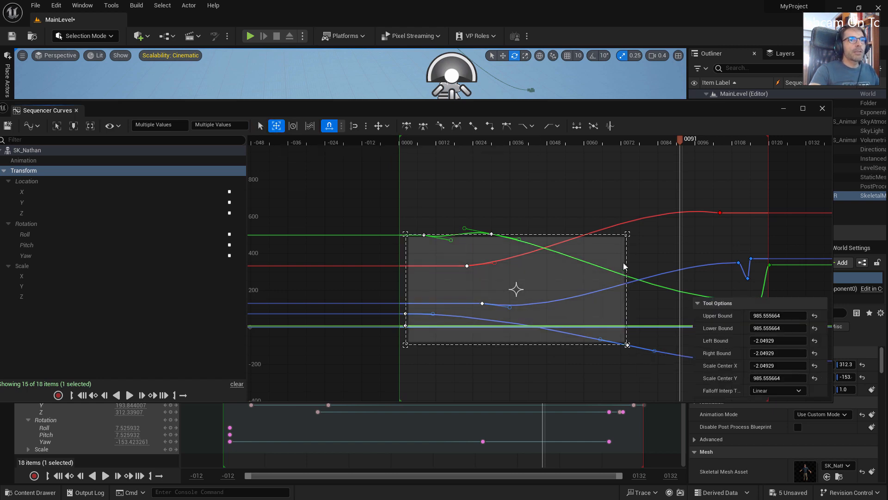
{"action": "mouse_move", "coordinate": [628, 237]}
{"action": "left_mouse_down"}
{"action": "mouse_move", "coordinate": [576, 208]}
{"action": "mouse_move", "coordinate": [587, 257]}
{"action": "mouse_move", "coordinate": [586, 222]}
{"action": "mouse_move", "coordinate": [549, 212]}
{"action": "mouse_move", "coordinate": [576, 221]}
{"action": "left_mouse_up"}
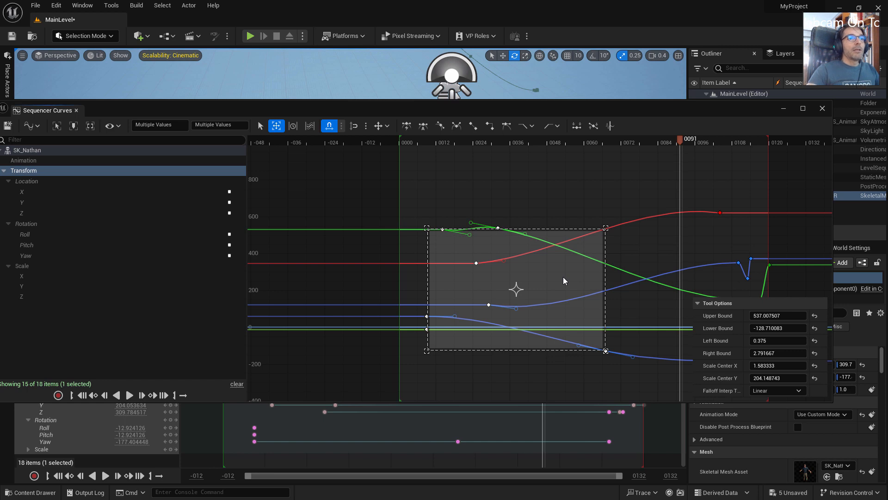
{"action": "left_click_drag", "start_coordinate": [579, 290], "coordinate": [536, 259]}
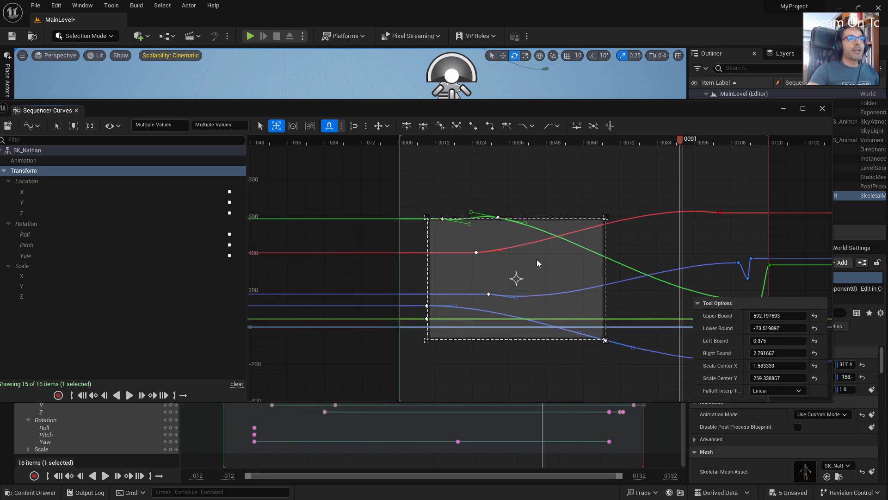
Reactivate the Transform tool on the selected keys and stretch them vertically to bounds of about 615 and -91.
{"action": "left_click", "coordinate": [261, 125]}
{"action": "left_click_drag", "start_coordinate": [387, 168], "coordinate": [481, 250]}
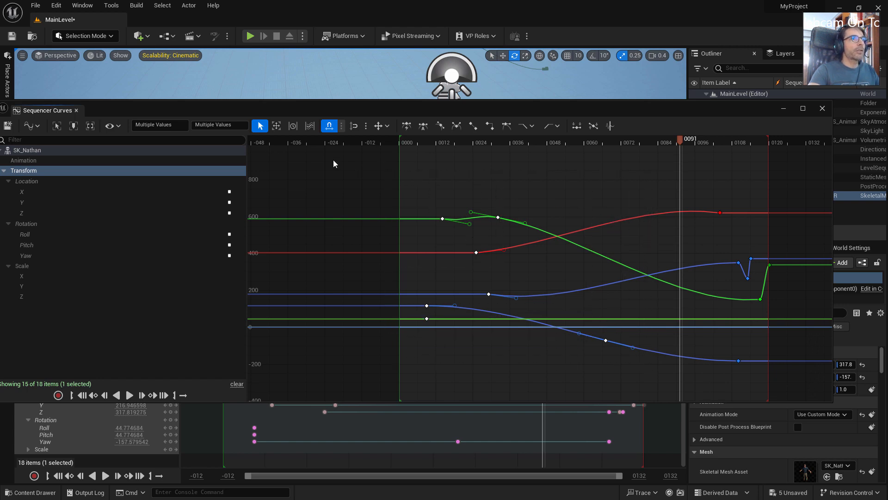
{"action": "left_click", "coordinate": [276, 126]}
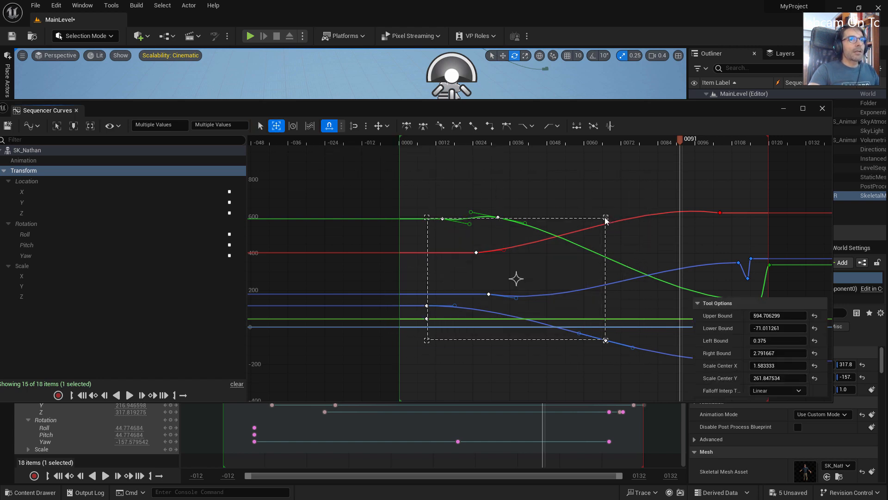
{"action": "mouse_move", "coordinate": [604, 218]}
{"action": "left_mouse_down"}
{"action": "mouse_move", "coordinate": [540, 184]}
{"action": "mouse_move", "coordinate": [607, 307]}
{"action": "mouse_move", "coordinate": [590, 196]}
{"action": "mouse_move", "coordinate": [515, 221]}
{"action": "mouse_move", "coordinate": [544, 213]}
{"action": "mouse_move", "coordinate": [628, 268]}
{"action": "mouse_move", "coordinate": [546, 265]}
{"action": "mouse_move", "coordinate": [537, 196]}
{"action": "mouse_move", "coordinate": [618, 220]}
{"action": "mouse_move", "coordinate": [603, 231]}
{"action": "mouse_move", "coordinate": [614, 202]}
{"action": "mouse_move", "coordinate": [608, 212]}
{"action": "left_mouse_up"}
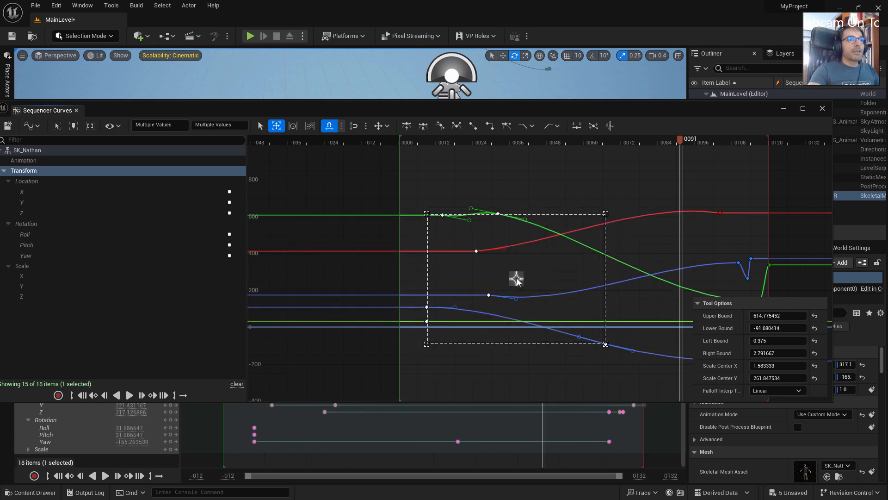
Rescale the selected keys around a scale center at the lattice's upper-left corner, then at its right edge, ending with left bound 0.667.
{"action": "left_click_drag", "start_coordinate": [517, 278], "coordinate": [417, 210]}
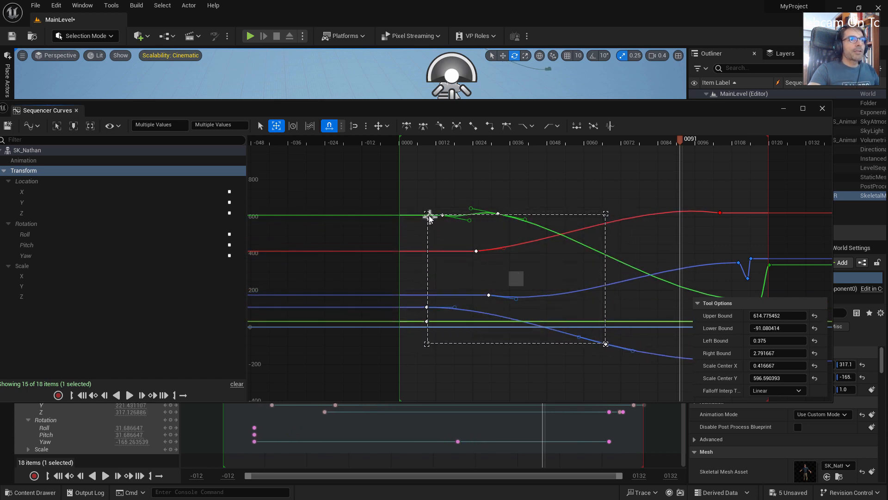
{"action": "left_click_drag", "start_coordinate": [608, 347], "coordinate": [443, 225]}
{"action": "left_click_drag", "start_coordinate": [517, 283], "coordinate": [606, 342]}
{"action": "left_click_drag", "start_coordinate": [427, 214], "coordinate": [605, 282]}
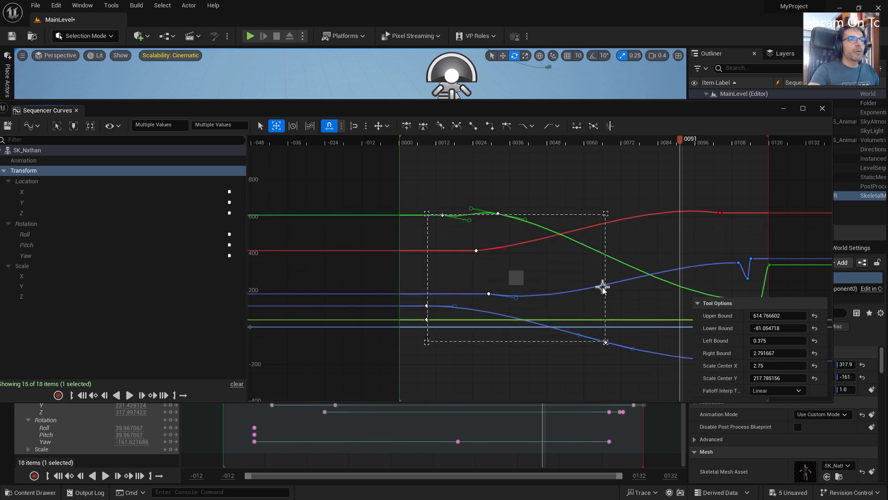
{"action": "left_click_drag", "start_coordinate": [426, 342], "coordinate": [531, 340]}
{"action": "left_click_drag", "start_coordinate": [478, 332], "coordinate": [449, 340]}
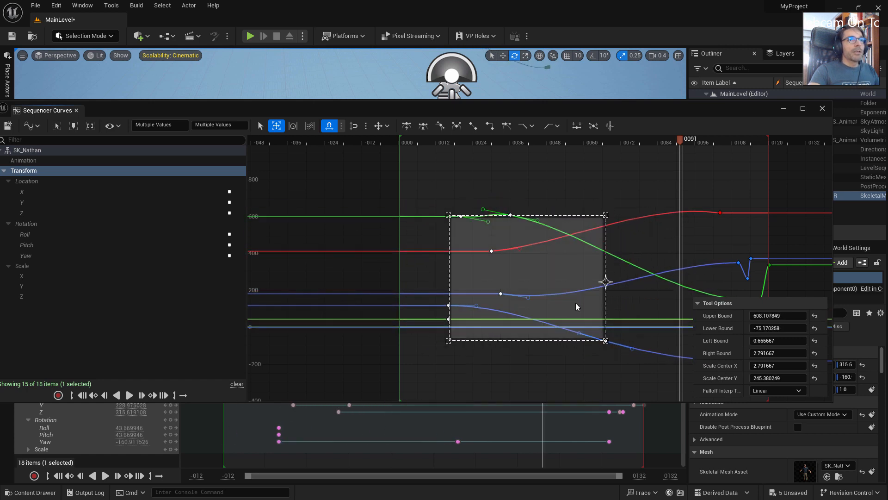
Activate the Retime tool, remove its two existing anchors, and create new retime anchors at about frames 4 and 26.
{"action": "left_click", "coordinate": [292, 127]}
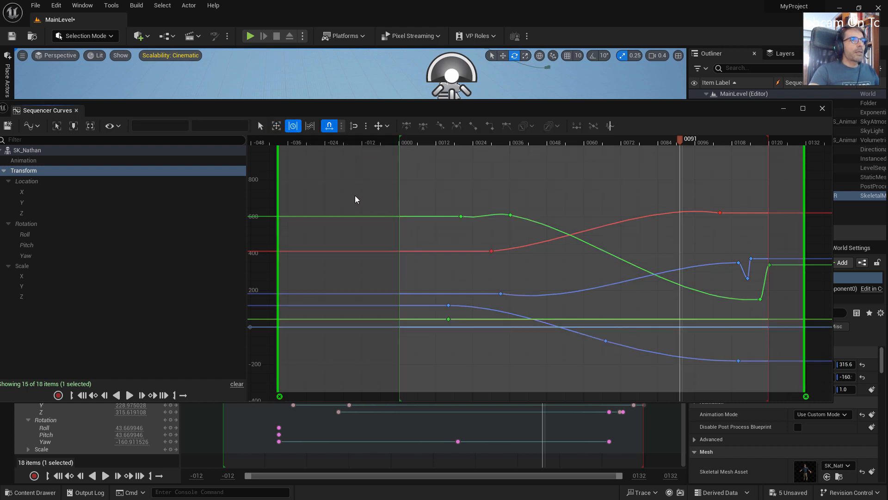
{"action": "left_click", "coordinate": [279, 396]}
{"action": "left_click", "coordinate": [806, 397]}
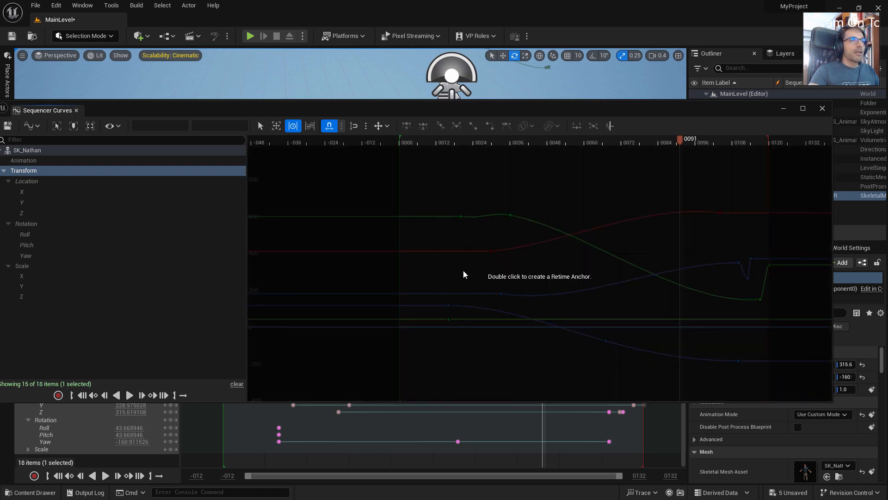
{"action": "double_click", "coordinate": [410, 206]}
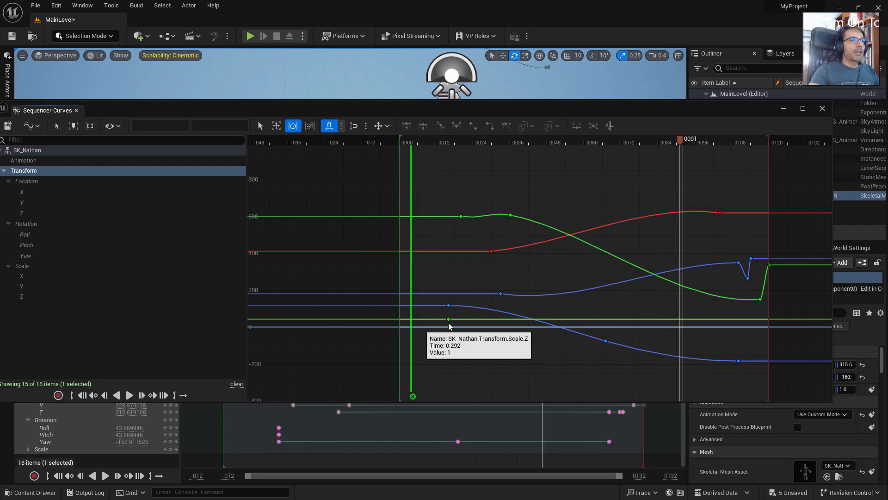
{"action": "double_click", "coordinate": [478, 195]}
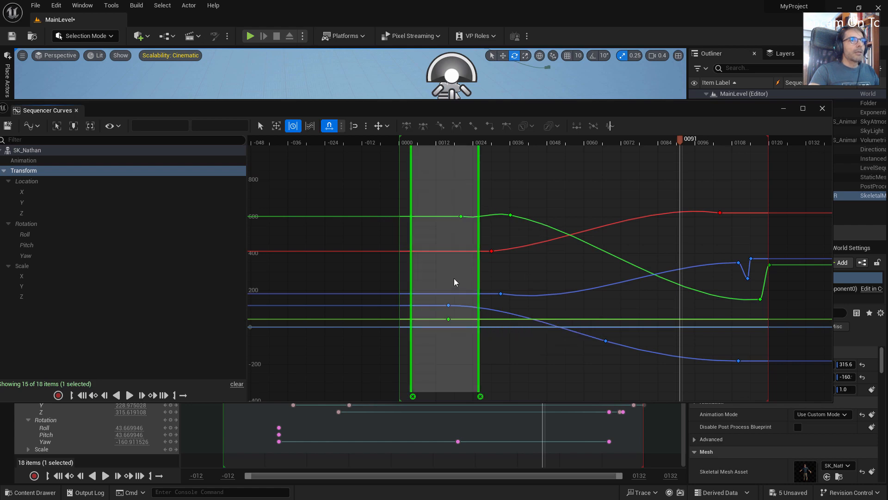
Retime the keys by moving the second anchor to about frame 33 and the first anchor to about frame 2.
{"action": "left_click_drag", "start_coordinate": [477, 267], "coordinate": [504, 257]}
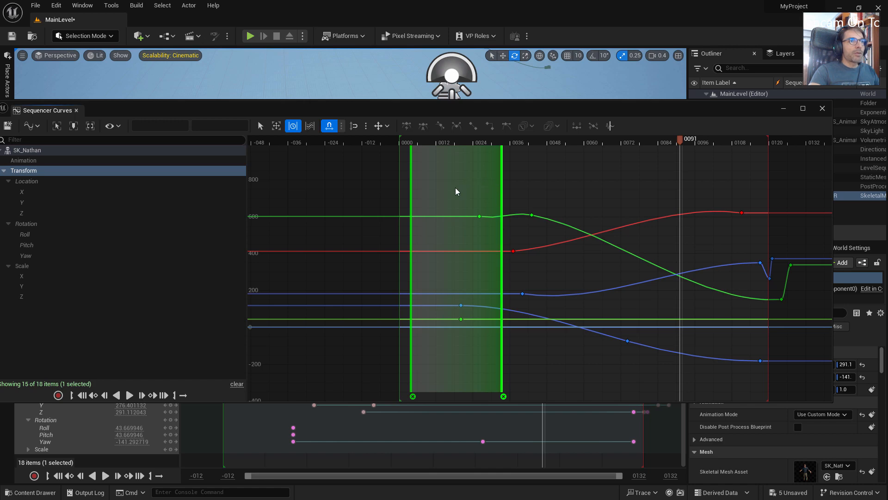
{"action": "left_click", "coordinate": [411, 202]}
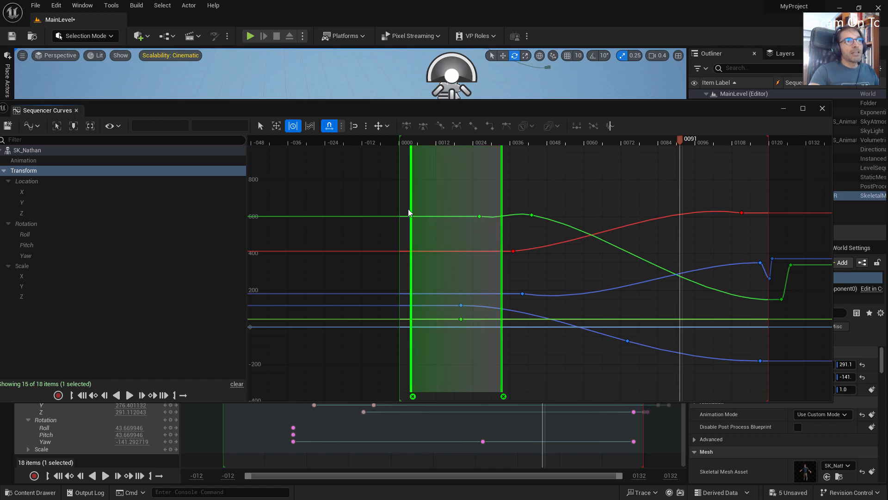
{"action": "mouse_move", "coordinate": [416, 216]}
{"action": "left_mouse_down"}
{"action": "mouse_move", "coordinate": [401, 215]}
{"action": "mouse_move", "coordinate": [438, 227]}
{"action": "mouse_move", "coordinate": [406, 226]}
{"action": "left_mouse_up"}
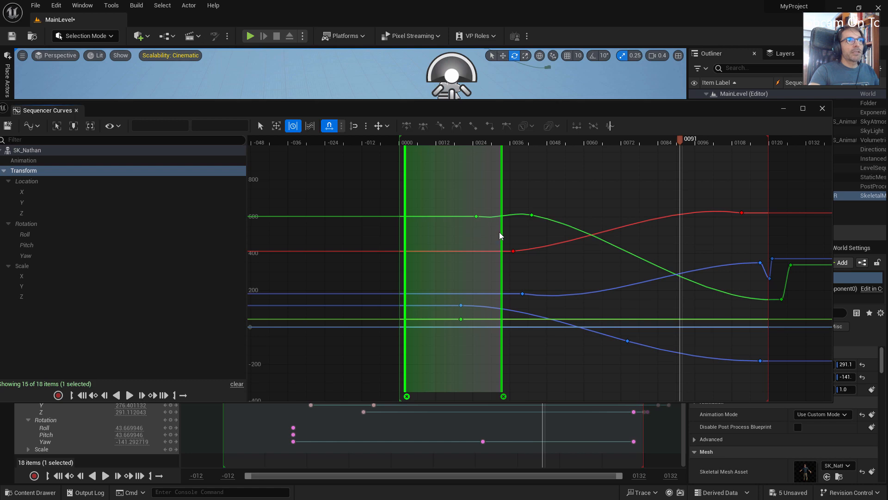
Move the second retime anchor to about frame 35, and add two more anchors set at about frames 81 and 65.
{"action": "left_click_drag", "start_coordinate": [504, 237], "coordinate": [509, 259]}
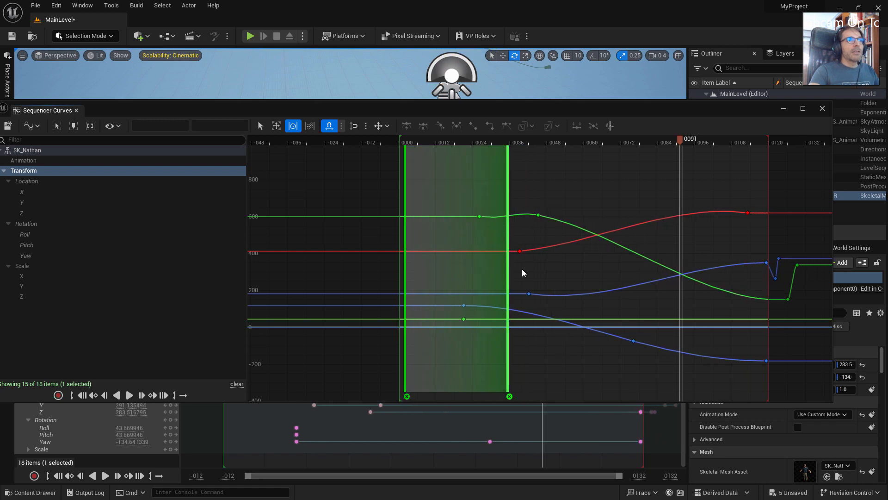
{"action": "double_click", "coordinate": [630, 199]}
{"action": "left_click_drag", "start_coordinate": [632, 228], "coordinate": [651, 222]}
{"action": "double_click", "coordinate": [612, 199]}
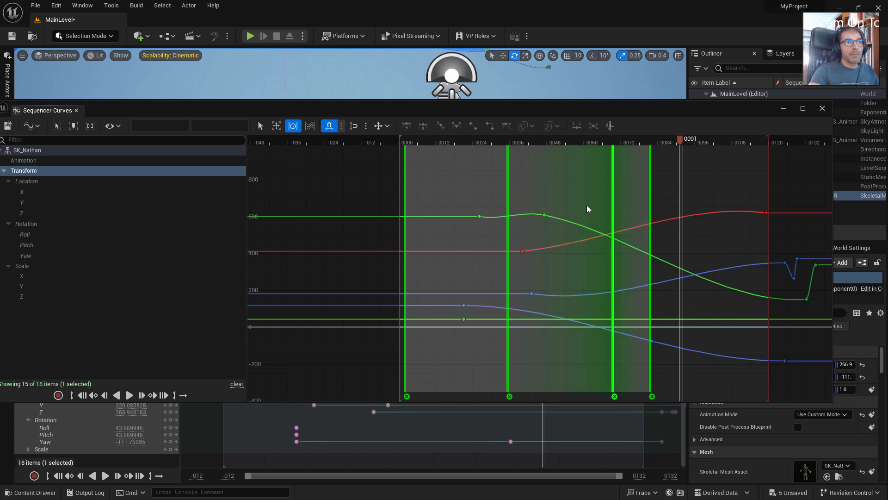
{"action": "left_click_drag", "start_coordinate": [586, 204], "coordinate": [602, 219]}
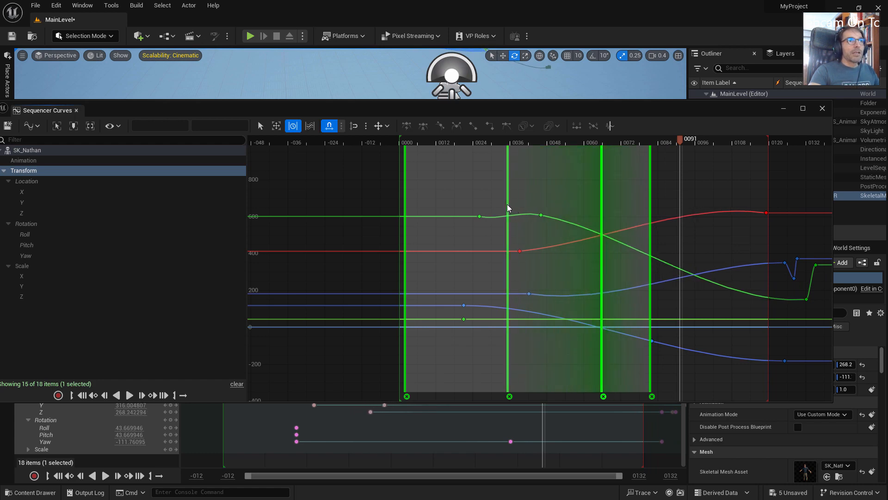
Add retime anchors at about frames 38 and 21, and shift the anchor between them to about frame 31.
{"action": "left_click_drag", "start_coordinate": [507, 204], "coordinate": [482, 245]}
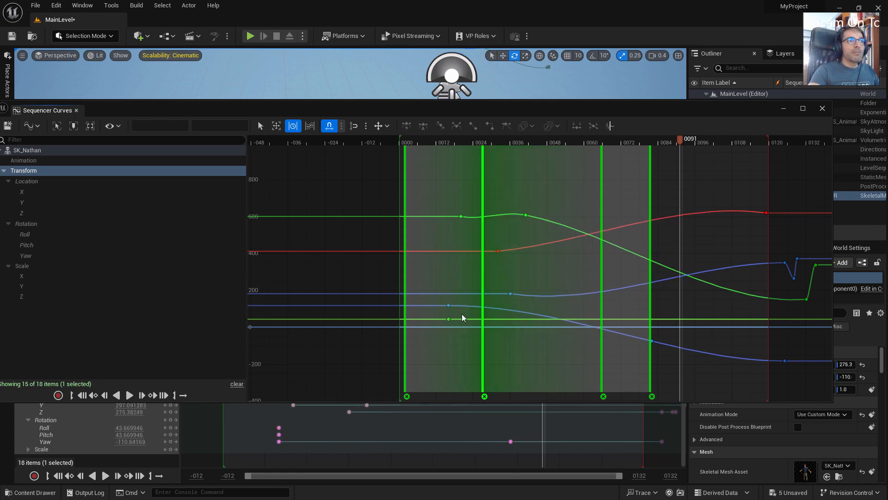
{"action": "mouse_move", "coordinate": [483, 261]}
{"action": "left_mouse_down"}
{"action": "mouse_move", "coordinate": [512, 267]}
{"action": "mouse_move", "coordinate": [502, 218]}
{"action": "mouse_move", "coordinate": [501, 245]}
{"action": "mouse_move", "coordinate": [484, 250]}
{"action": "left_mouse_up"}
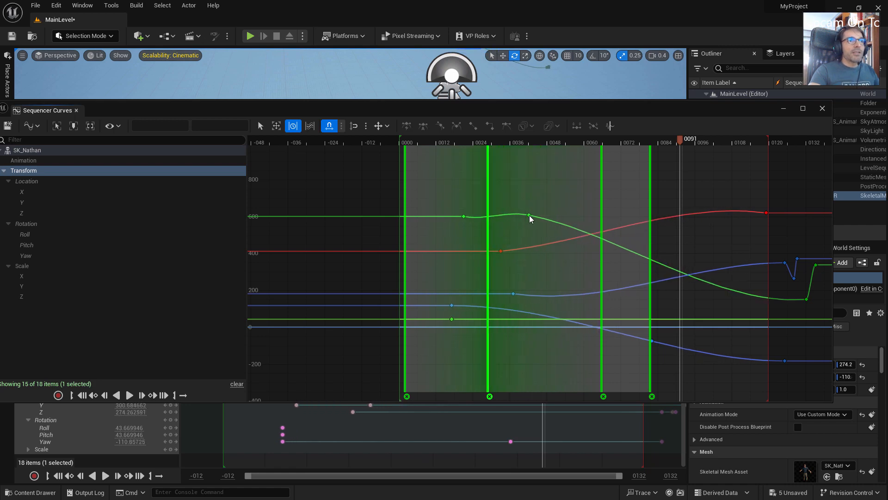
{"action": "double_click", "coordinate": [518, 196]}
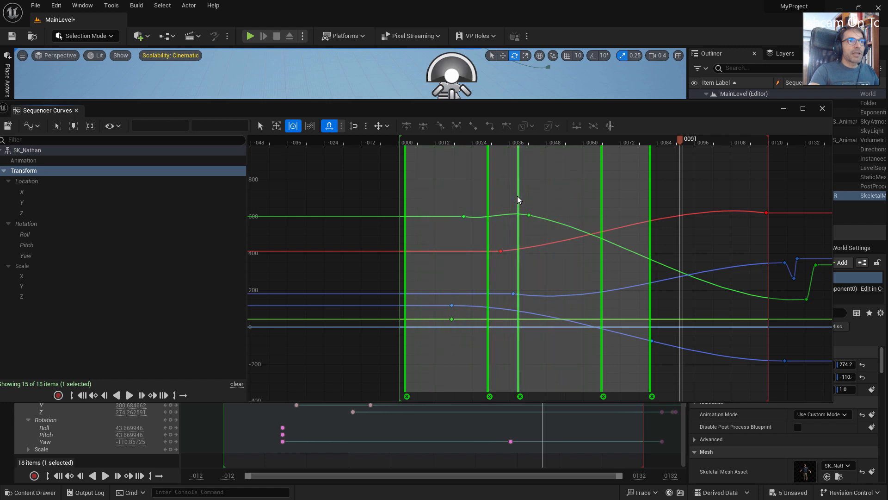
{"action": "left_click_drag", "start_coordinate": [489, 216], "coordinate": [498, 237]}
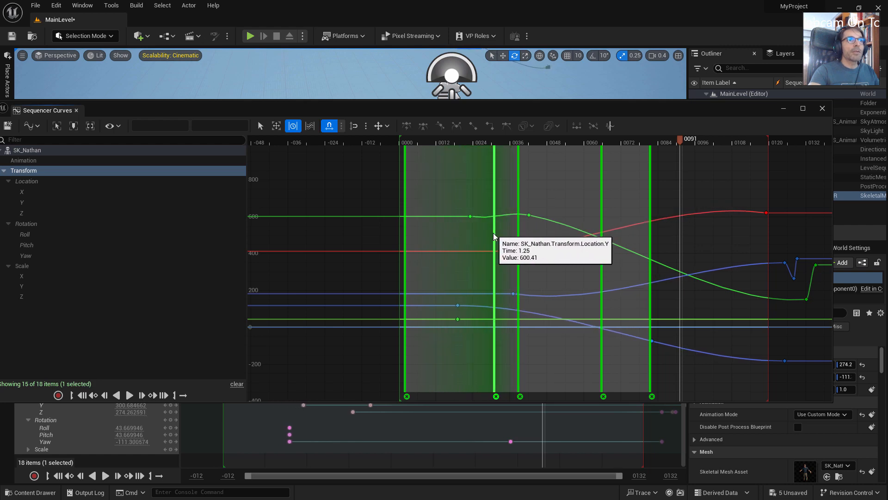
{"action": "double_click", "coordinate": [464, 281]}
{"action": "left_click_drag", "start_coordinate": [494, 250], "coordinate": [479, 231]}
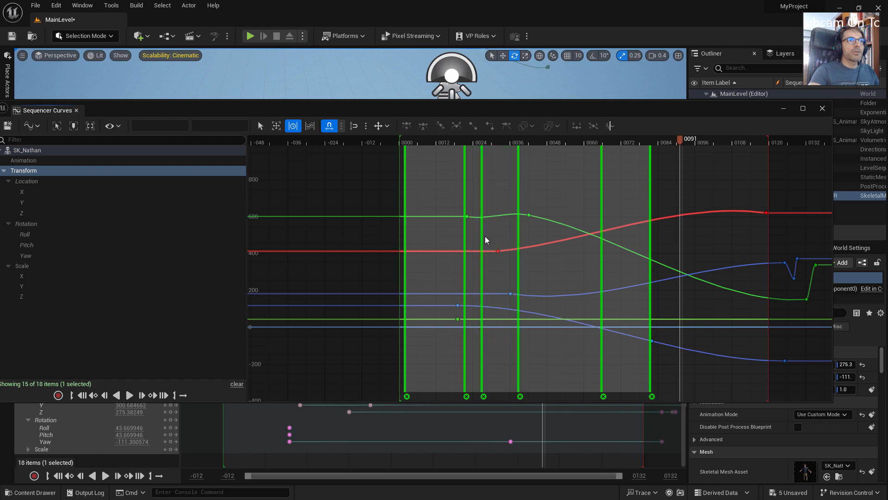
{"action": "left_click_drag", "start_coordinate": [485, 235], "coordinate": [496, 238]}
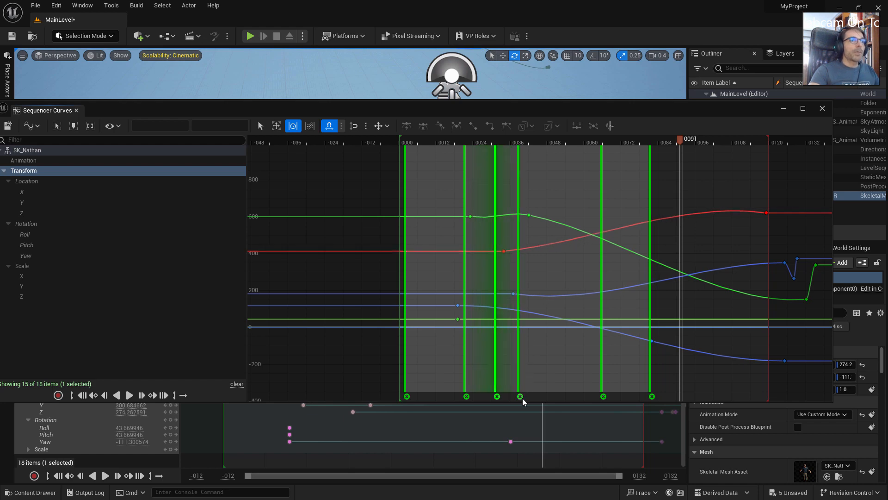
Remove the four inner retime anchors, keeping only the outer ones at about frames 2 and 81.
{"action": "left_click", "coordinate": [497, 396]}
{"action": "left_click", "coordinate": [466, 396]}
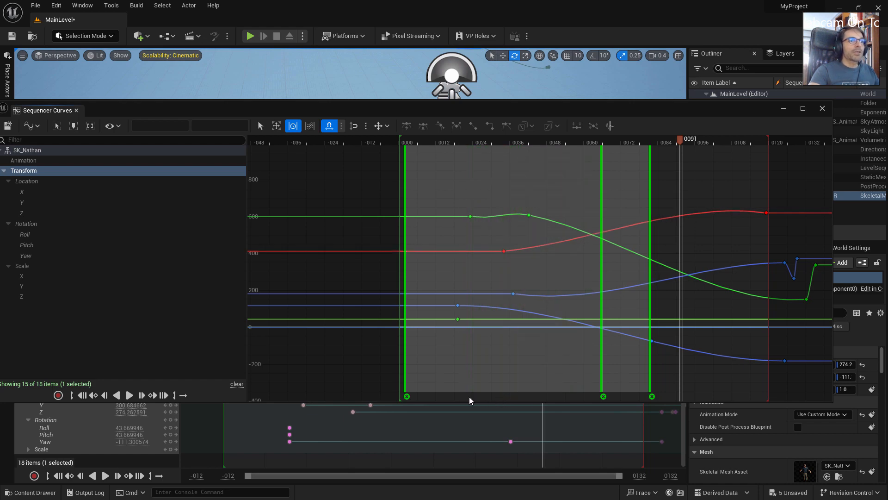
{"action": "left_click", "coordinate": [603, 396]}
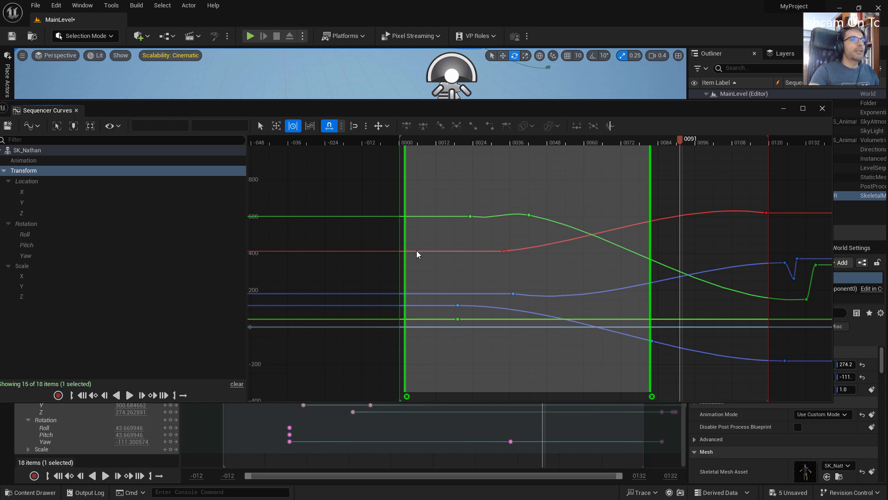
Use the Multi Scale tool with the Bound Center pivot to shrink the selected keys in value and time, and deselect them.
{"action": "left_click", "coordinate": [310, 128]}
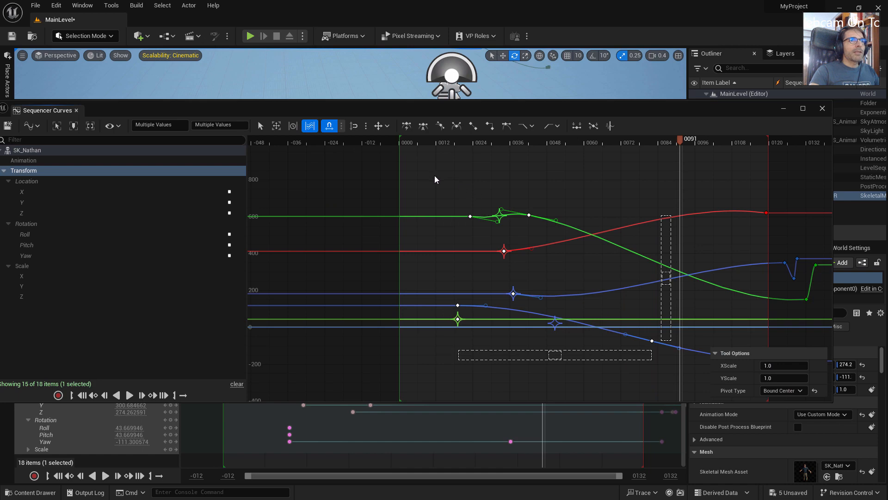
{"action": "left_click_drag", "start_coordinate": [665, 278], "coordinate": [648, 283]}
{"action": "left_click_drag", "start_coordinate": [556, 350], "coordinate": [537, 351]}
{"action": "left_click", "coordinate": [582, 323]}
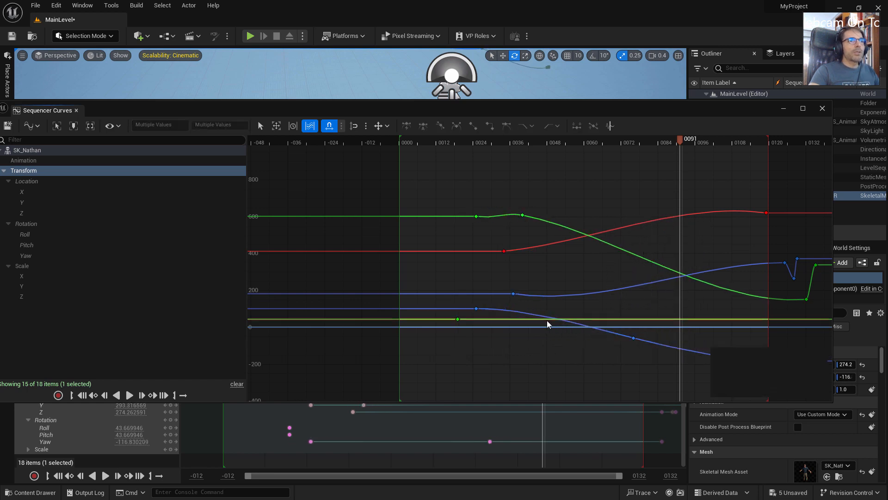
Reselect the same keys, flatten their values strongly and widen their time spacing around each curve's center, and return to the selection tool.
{"action": "left_click_drag", "start_coordinate": [425, 176], "coordinate": [651, 377]}
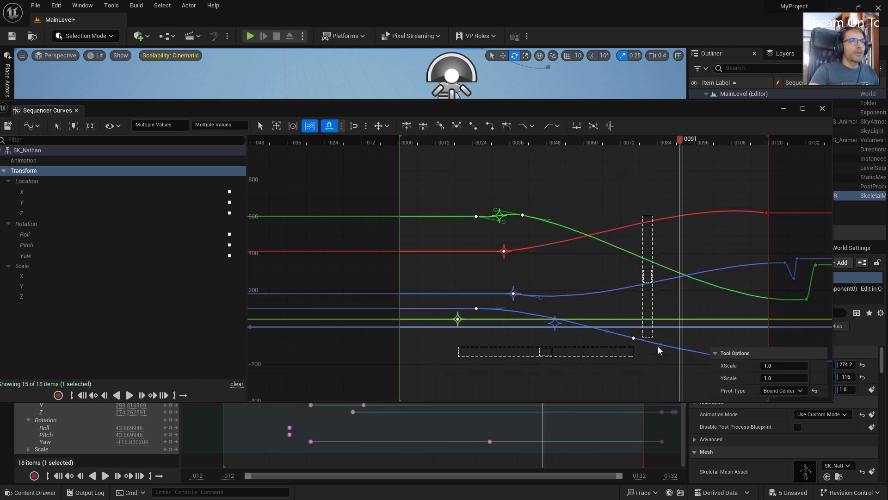
{"action": "left_click_drag", "start_coordinate": [648, 278], "coordinate": [638, 346]}
{"action": "mouse_move", "coordinate": [548, 338]}
{"action": "left_mouse_down"}
{"action": "mouse_move", "coordinate": [630, 357]}
{"action": "mouse_move", "coordinate": [509, 340]}
{"action": "mouse_move", "coordinate": [643, 359]}
{"action": "mouse_move", "coordinate": [534, 349]}
{"action": "mouse_move", "coordinate": [553, 343]}
{"action": "left_mouse_up"}
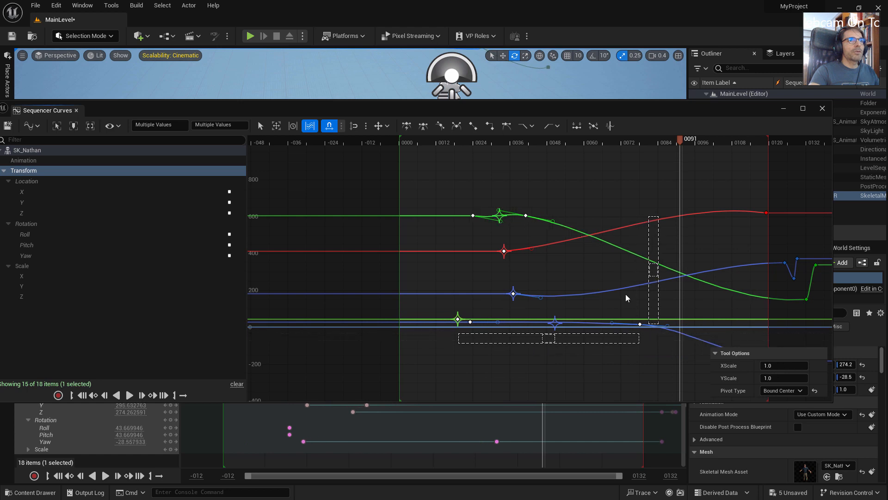
{"action": "left_click_drag", "start_coordinate": [649, 276], "coordinate": [649, 237]}
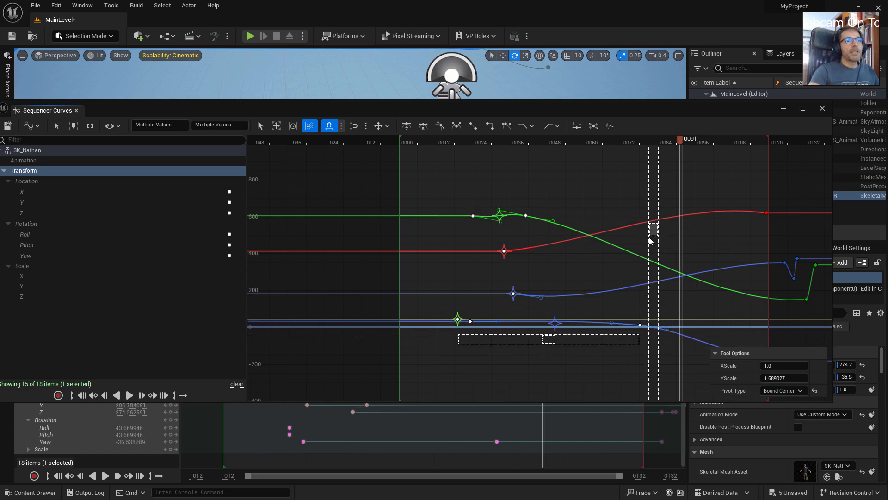
{"action": "mouse_move", "coordinate": [542, 340]}
{"action": "left_mouse_down"}
{"action": "mouse_move", "coordinate": [598, 344]}
{"action": "mouse_move", "coordinate": [553, 345]}
{"action": "left_mouse_up"}
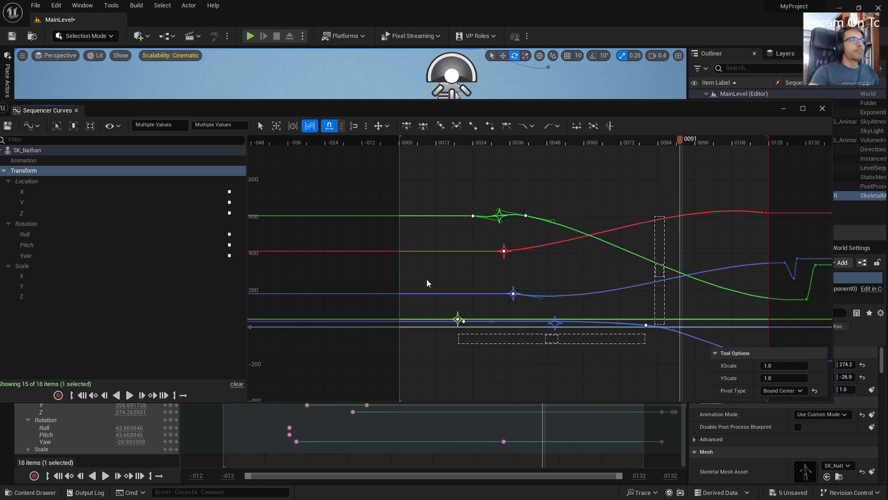
{"action": "left_click", "coordinate": [276, 126]}
{"action": "left_click", "coordinate": [260, 126]}
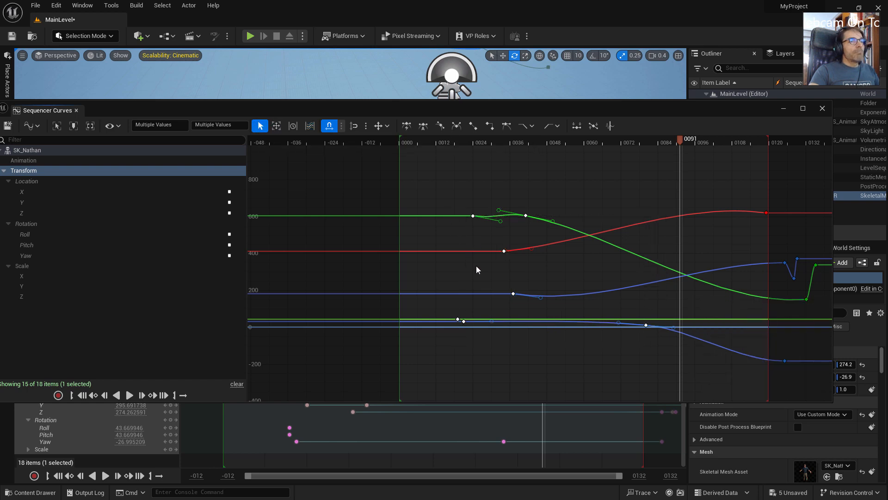